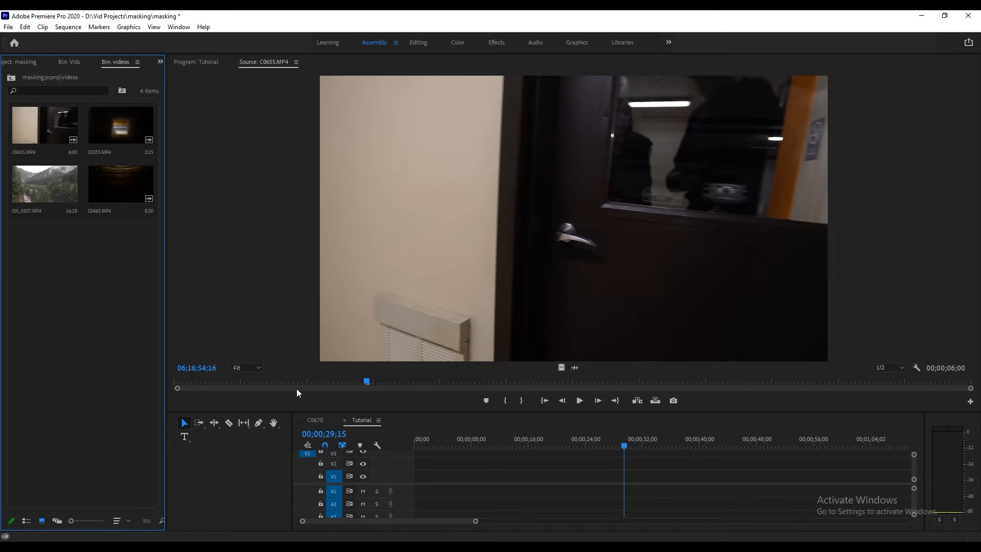
- Preview the source clips C0655, C0465, C0355 and DJI_0507 by scrubbing through their footage
drag(367, 382, 517, 388)
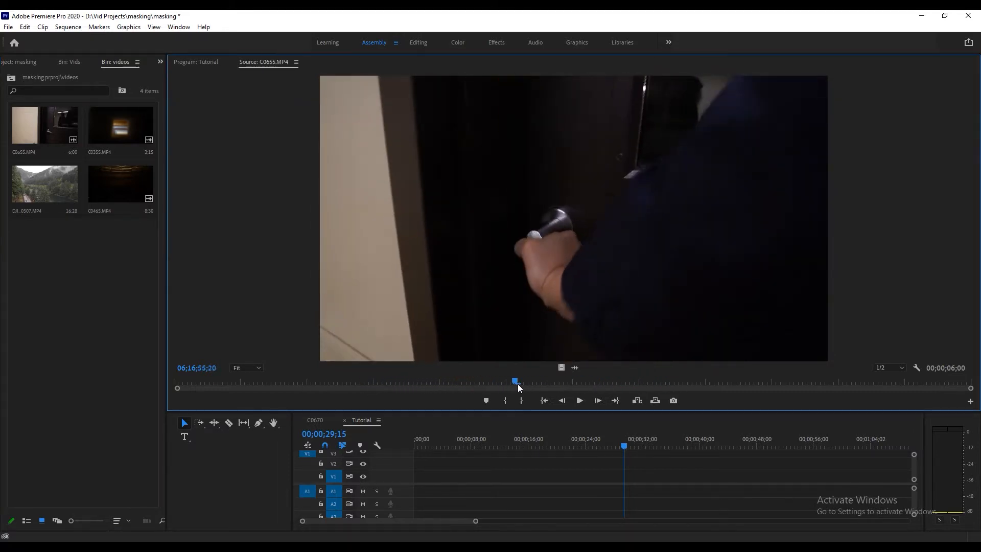
double_click(97, 207)
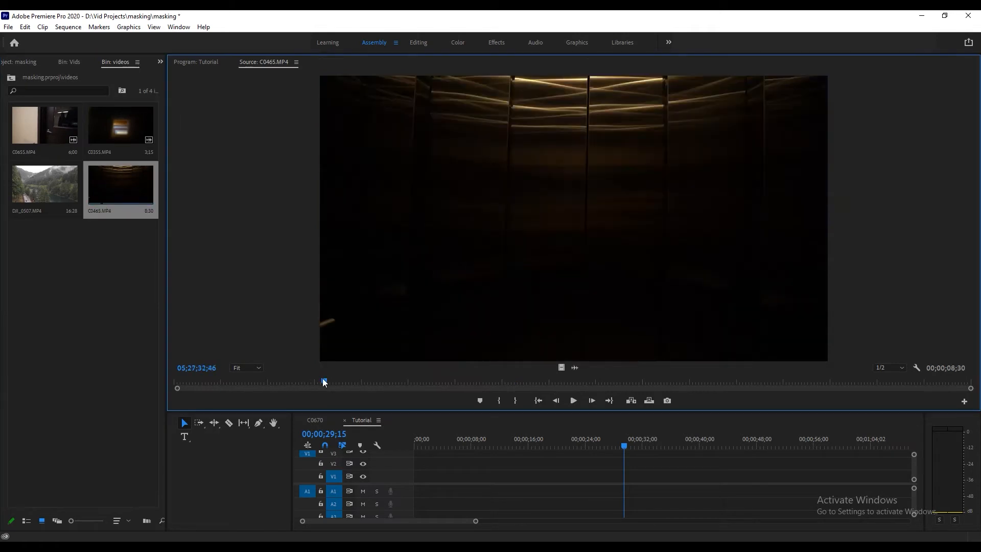
drag(346, 384, 645, 384)
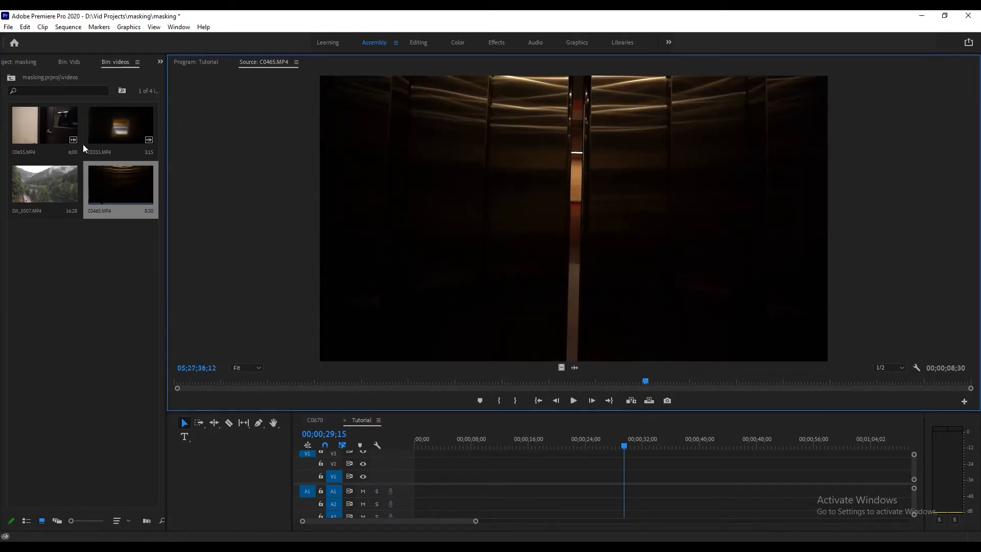
double_click(95, 128)
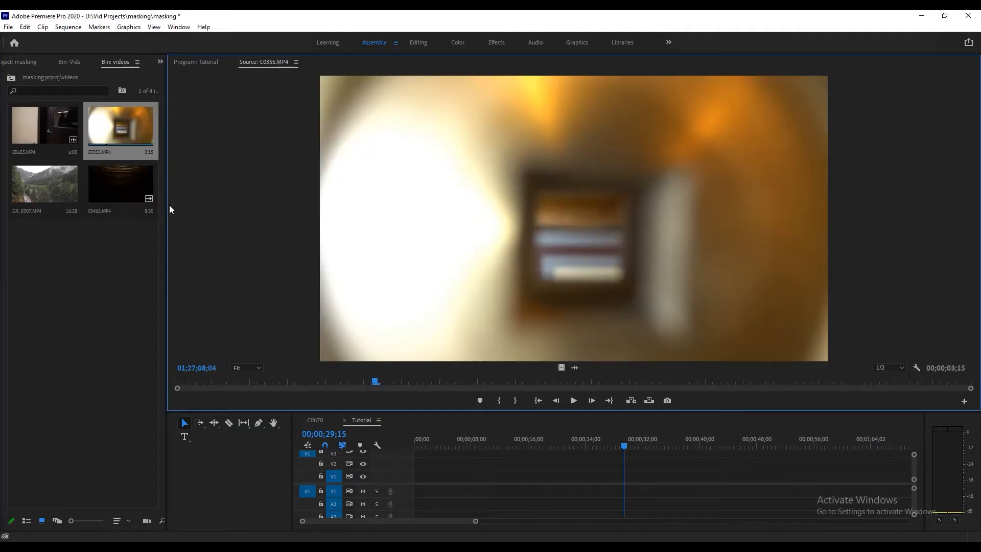
mouse_move(363, 381)
mouse_down()
mouse_move(431, 382)
mouse_move(280, 382)
mouse_move(310, 396)
mouse_move(794, 383)
mouse_move(268, 383)
mouse_move(489, 388)
mouse_move(375, 377)
mouse_move(377, 367)
mouse_up()
double_click(22, 177)
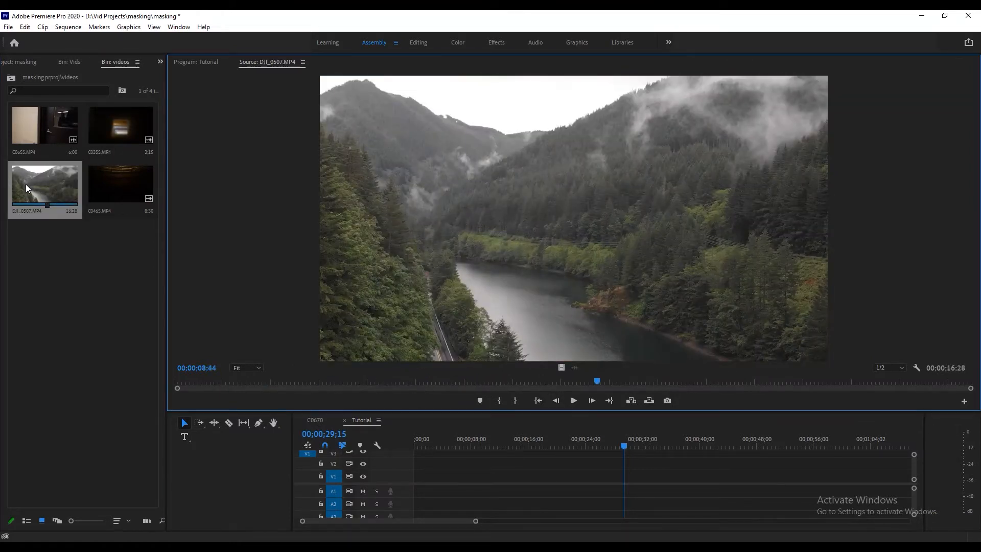
drag(225, 384, 193, 384)
- Mark the C0655 source clip with an in point at 06;16;55;20 and an out point at 06;16;56;26
double_click(41, 128)
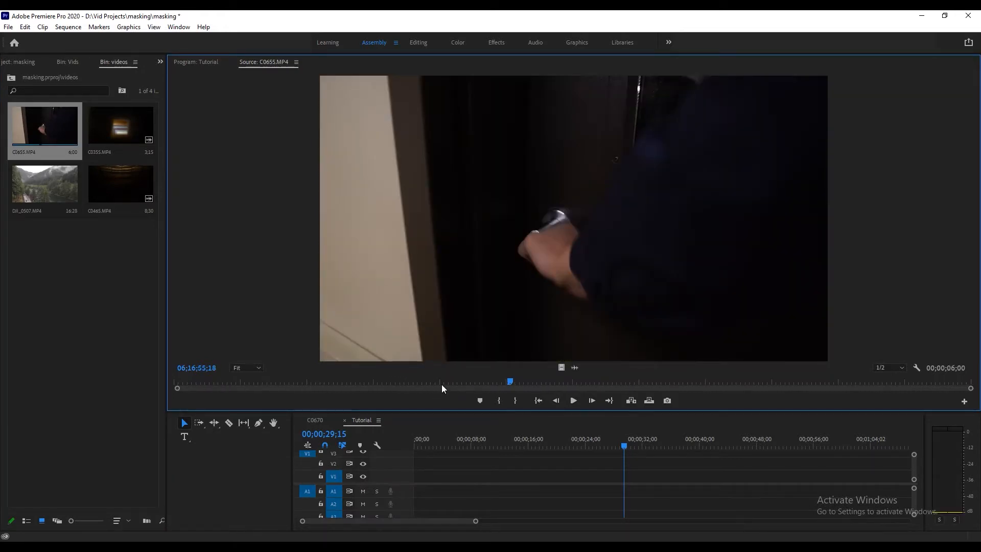
drag(463, 384, 518, 389)
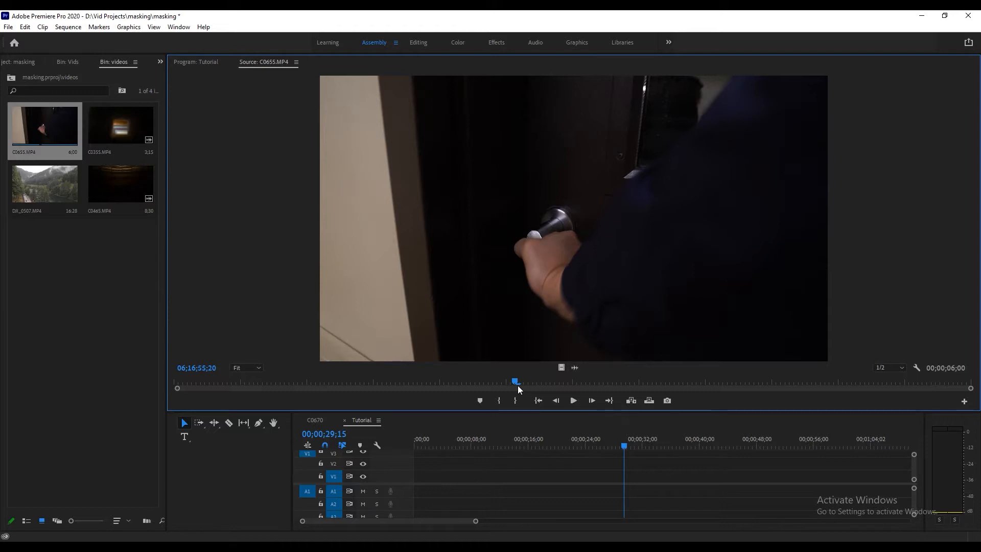
key(i)
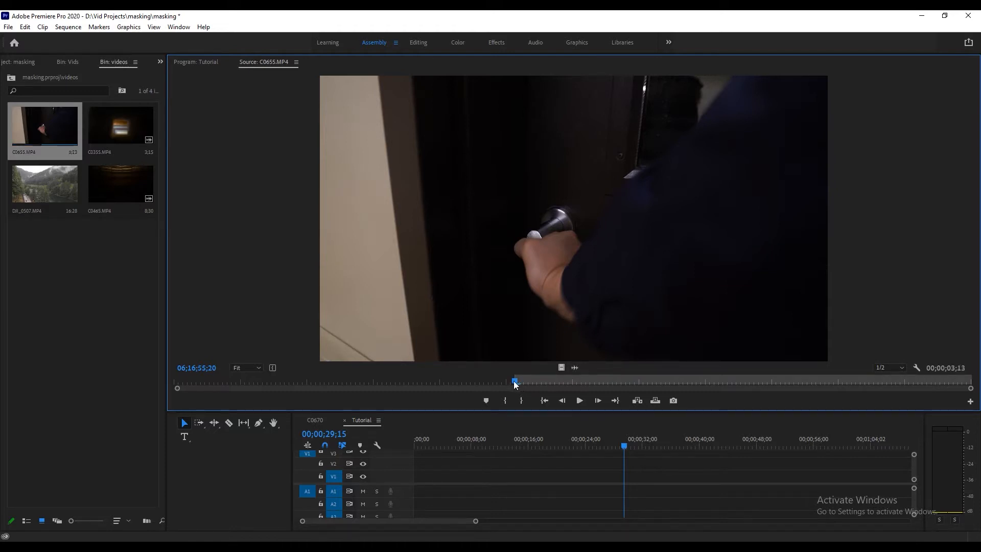
drag(515, 384, 674, 380)
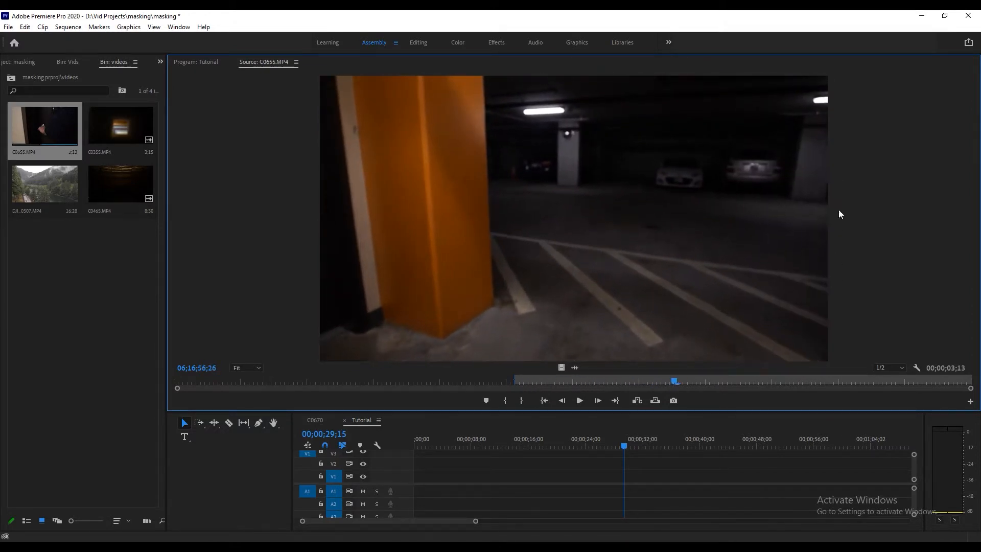
mouse_move(674, 381)
mouse_down()
mouse_move(654, 381)
mouse_move(674, 381)
mouse_up()
key(o)
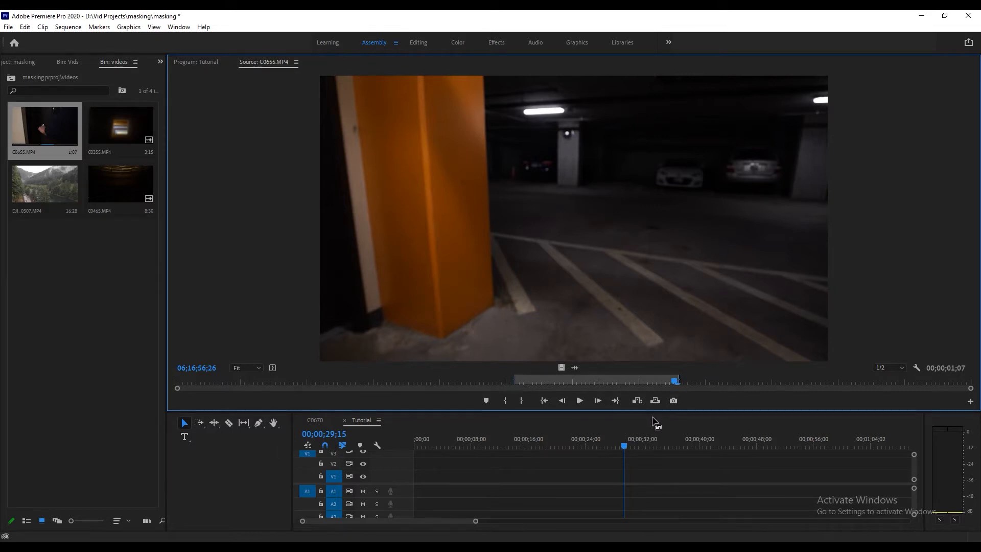
- Place only the video of the marked C0655 range on track V1 at the start of the Tutorial sequence
drag(46, 126, 28, 133)
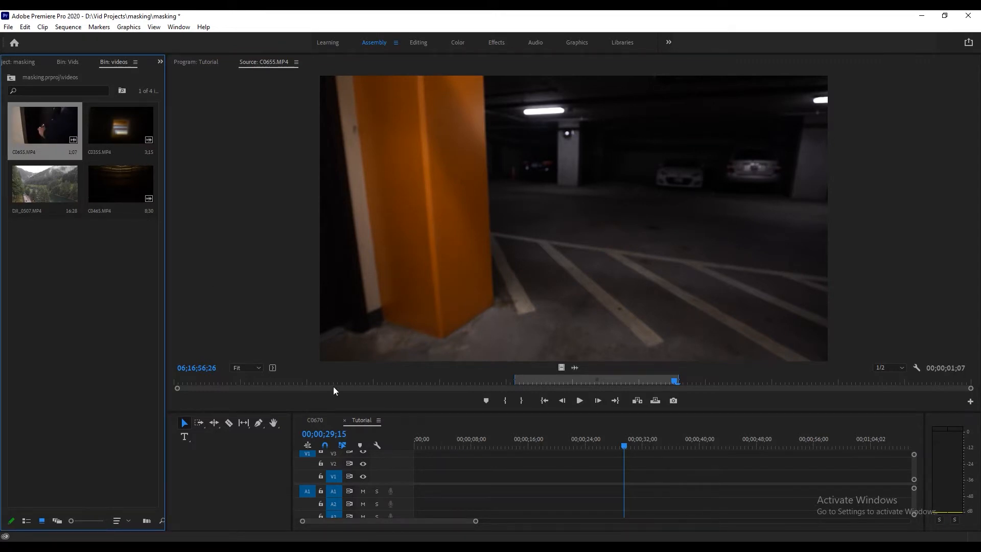
click(560, 367)
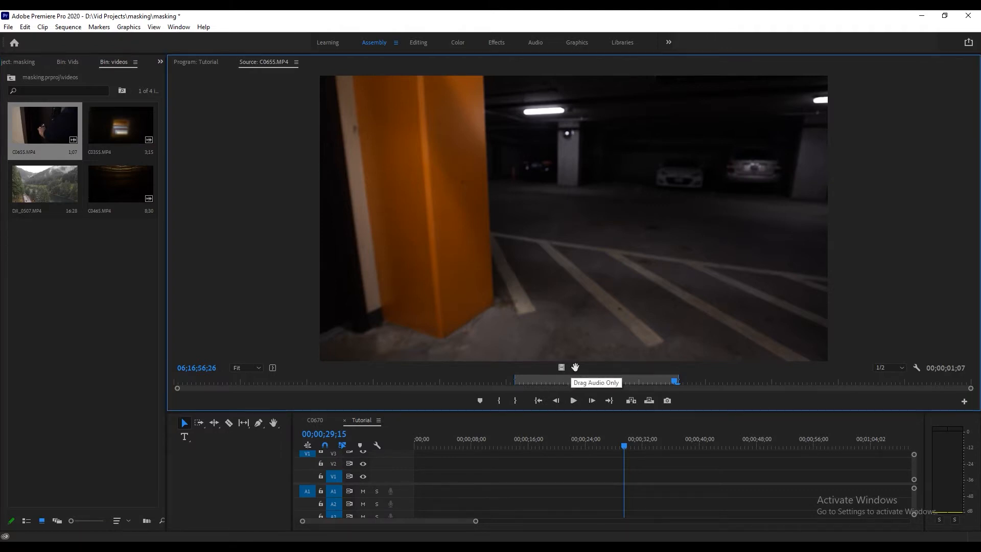
drag(561, 367, 417, 475)
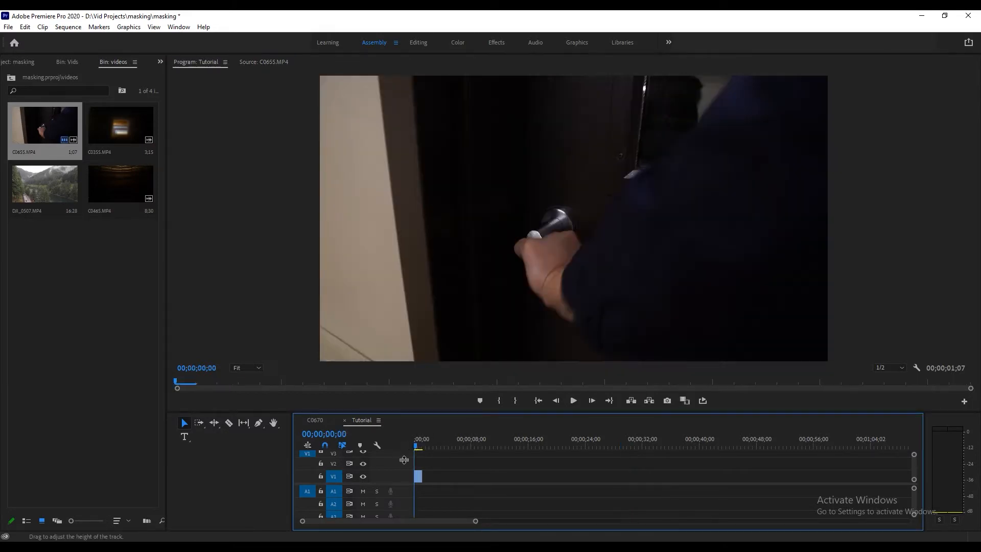
- Split the C0655 clip on V1 with the Razor tool at 00;00;00;06, where the door just starts to open
drag(475, 521, 435, 523)
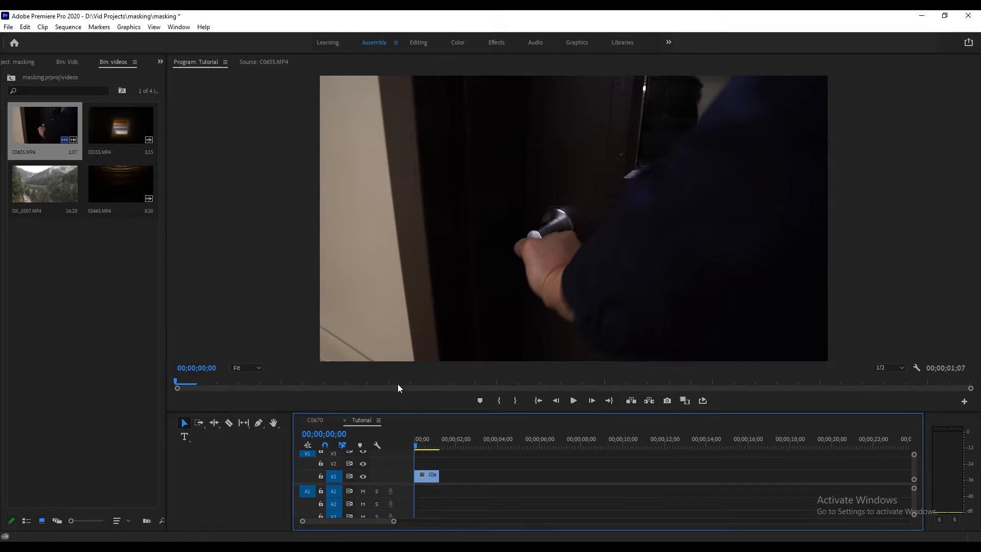
key(Right)
key(Right)
key(Right)
key(Right)
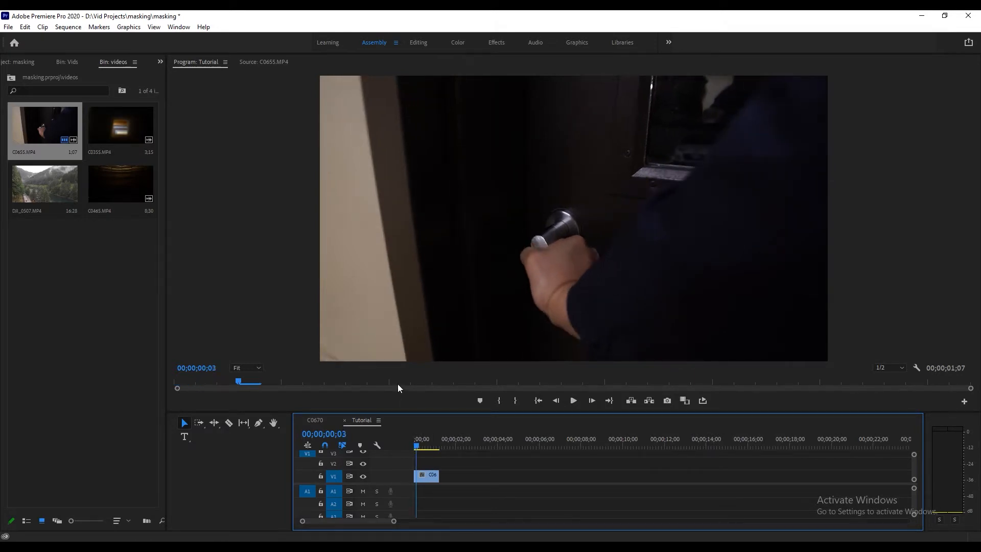
key(Right)
key(Right)
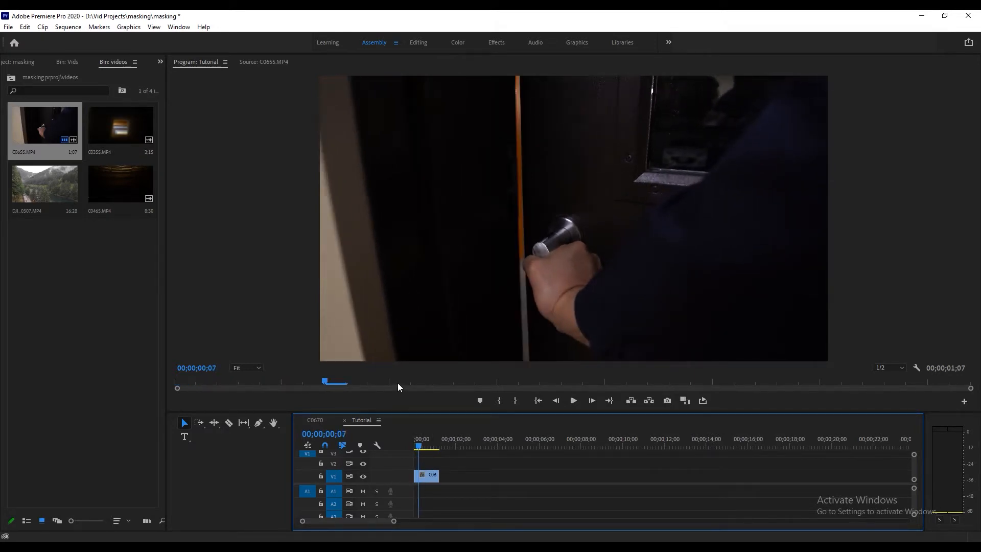
key(Left)
key(Left)
key(Left)
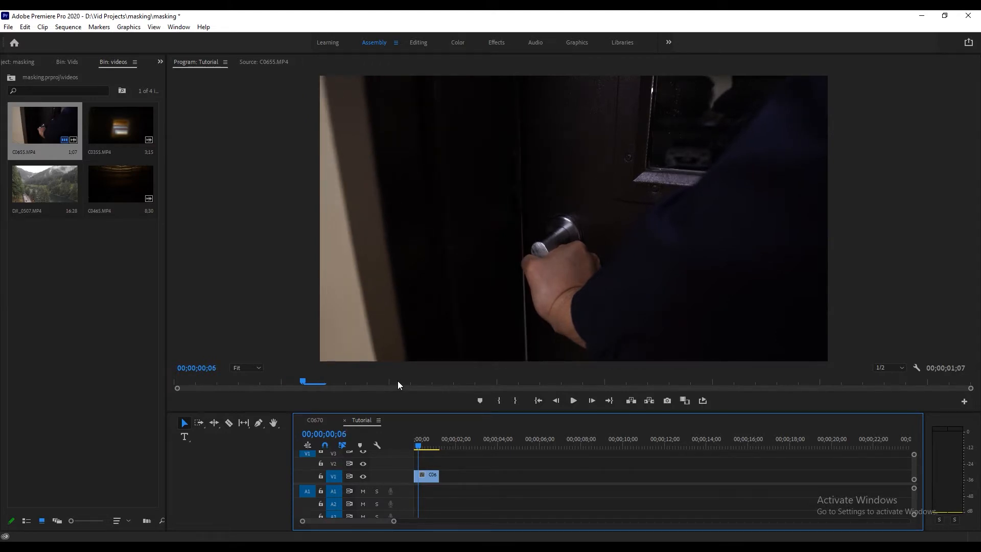
key(Right)
key(Right)
key(Left)
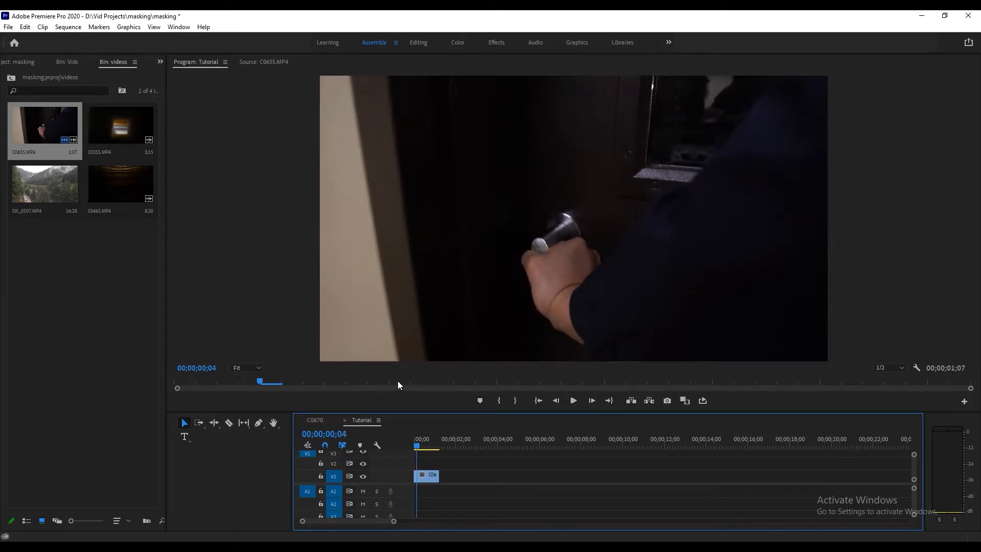
key(Right)
key(Right)
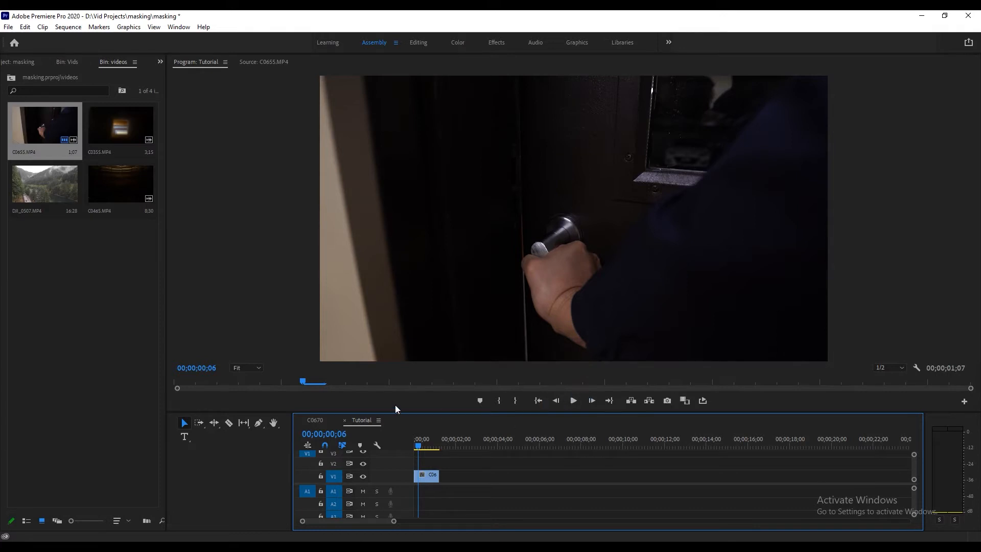
key(c)
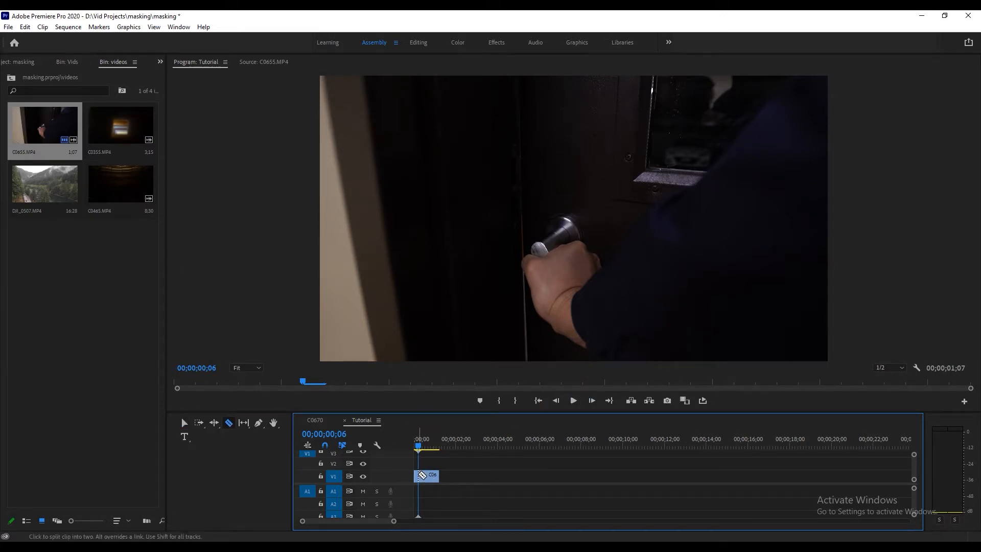
key(v)
drag(394, 521, 323, 520)
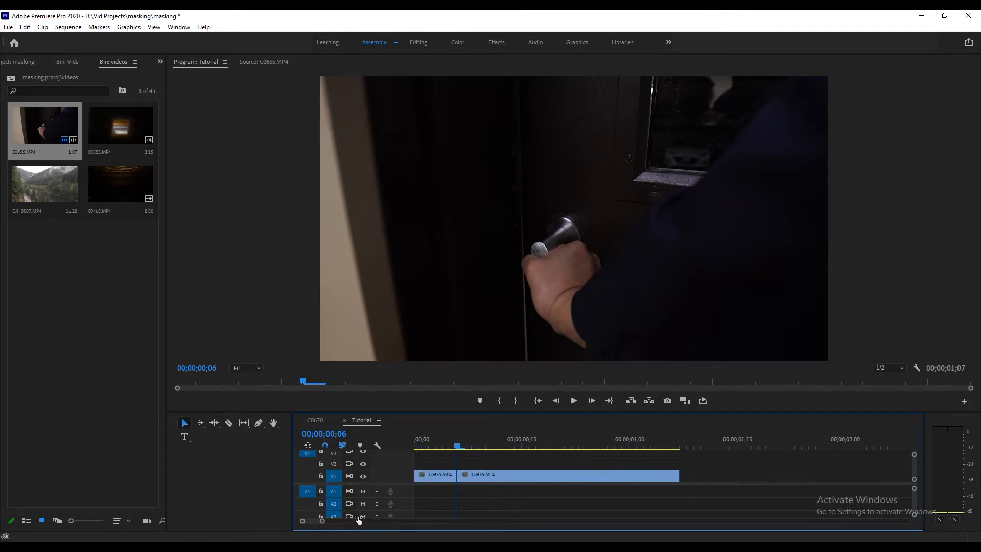
- Add a free-draw opacity mask to the second C0655 segment in the Editing workspace and enable Mask Path keyframing at 00;00;00;06
click(433, 479)
drag(421, 446, 435, 445)
click(455, 447)
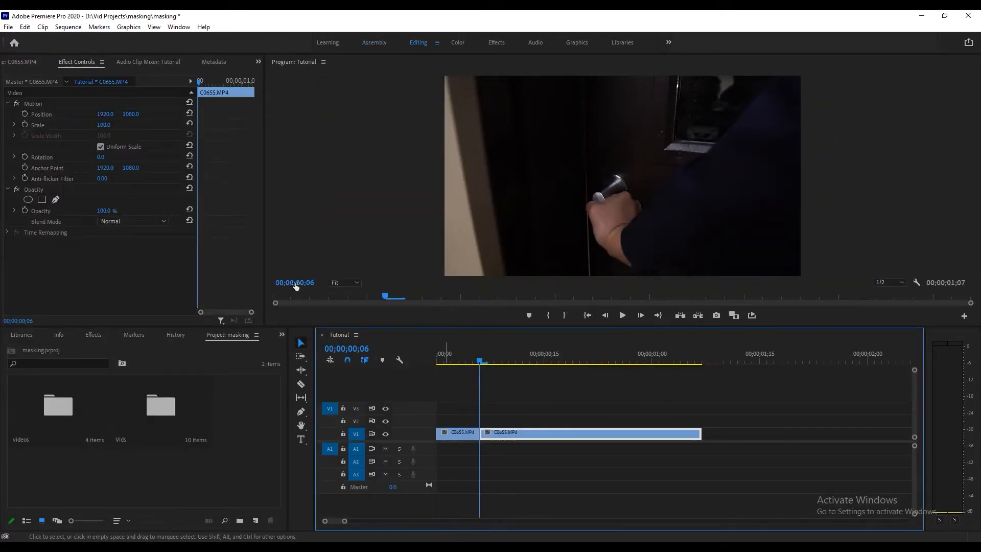
click(56, 199)
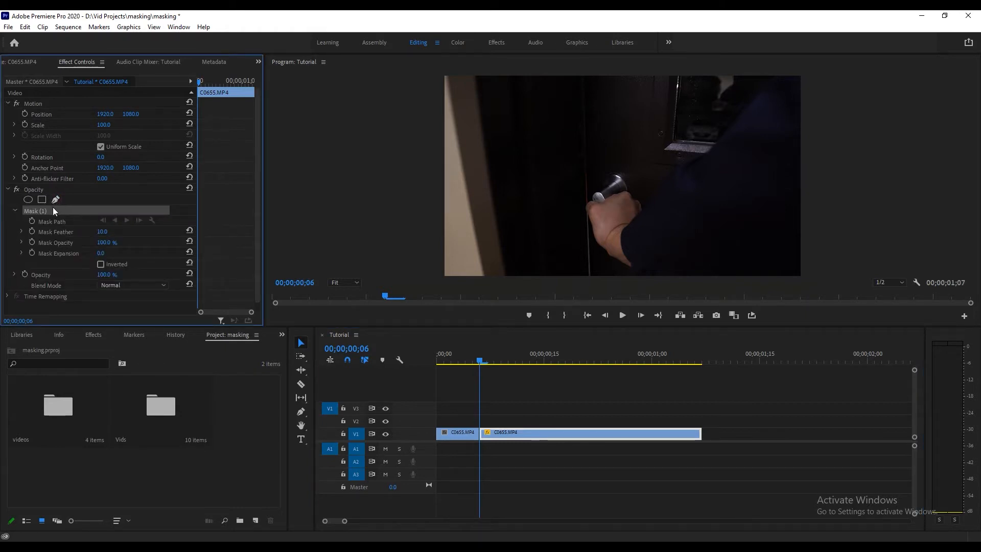
click(33, 219)
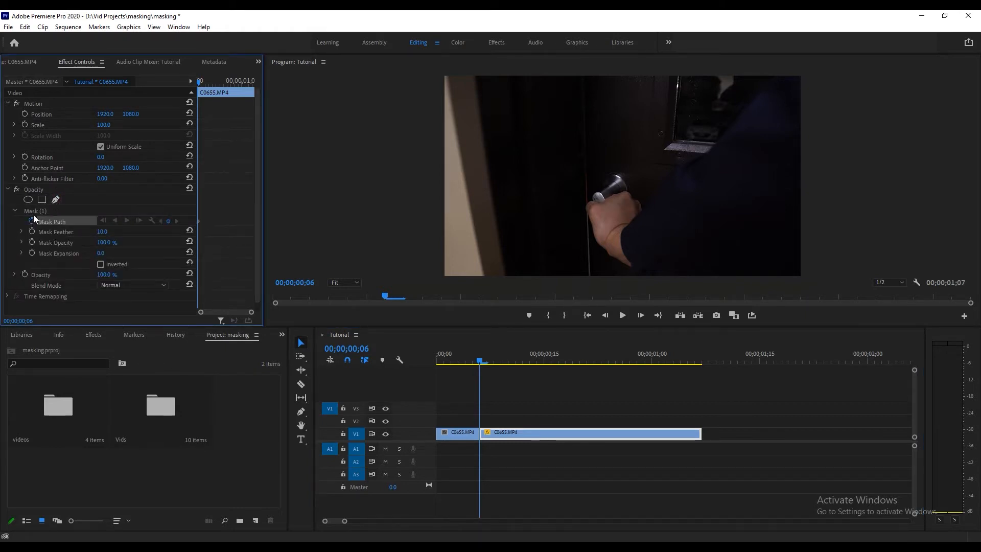
- Rename the new opacity mask as "Door mask"
double_click(34, 211)
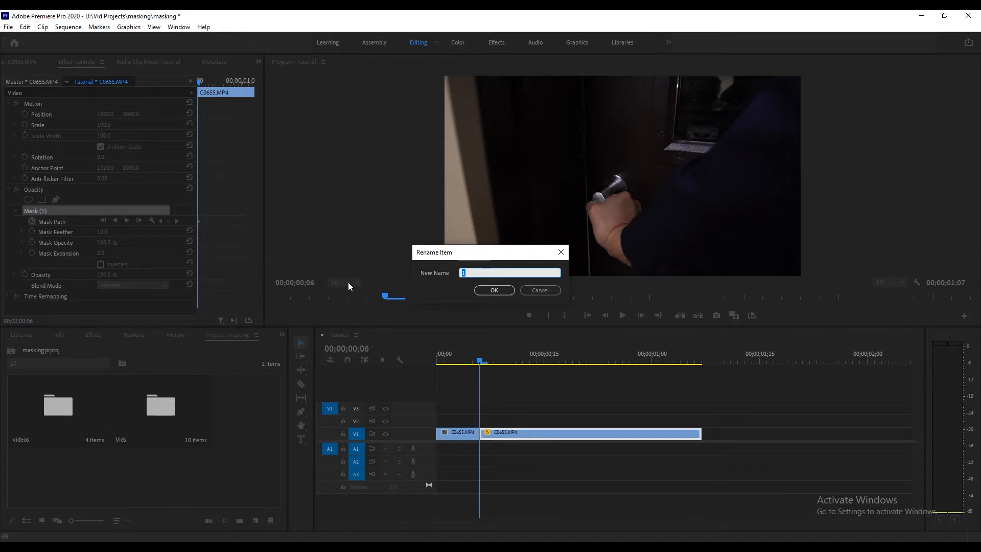
text(Door mask)
key(Return)
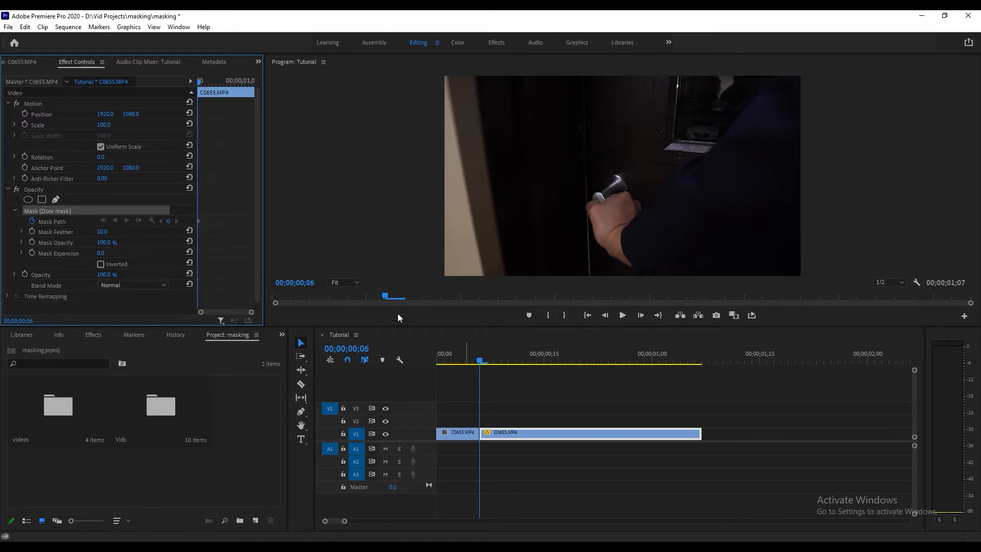
- Draw a narrow closed four-point mask along the door gap, extending above and below the frame, with the enlarged program preview at 25%
click(341, 283)
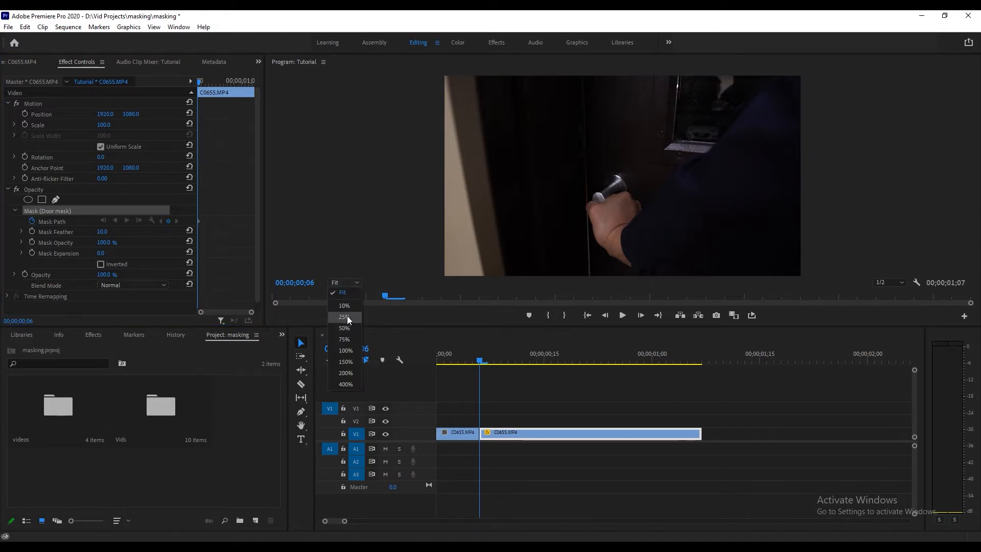
click(345, 317)
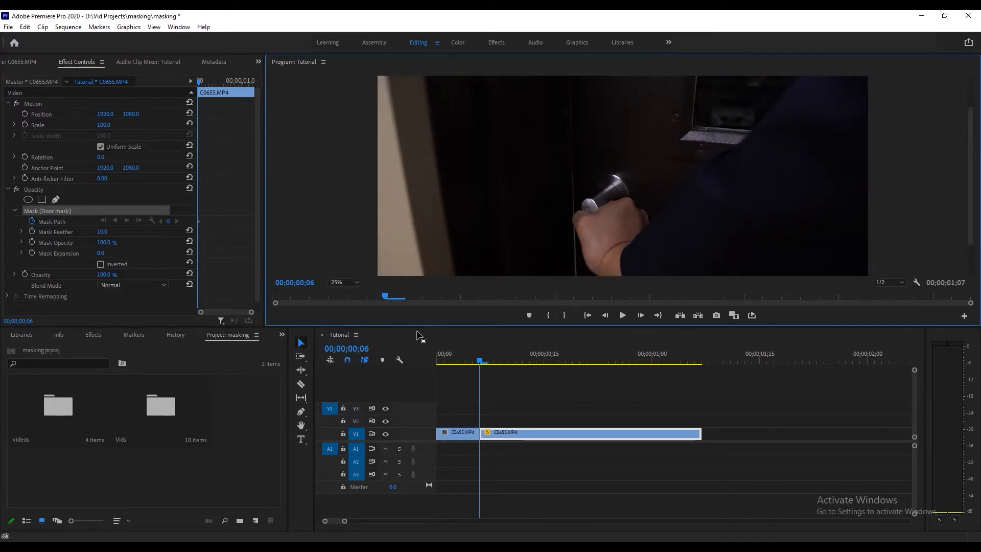
drag(415, 326, 419, 471)
click(62, 211)
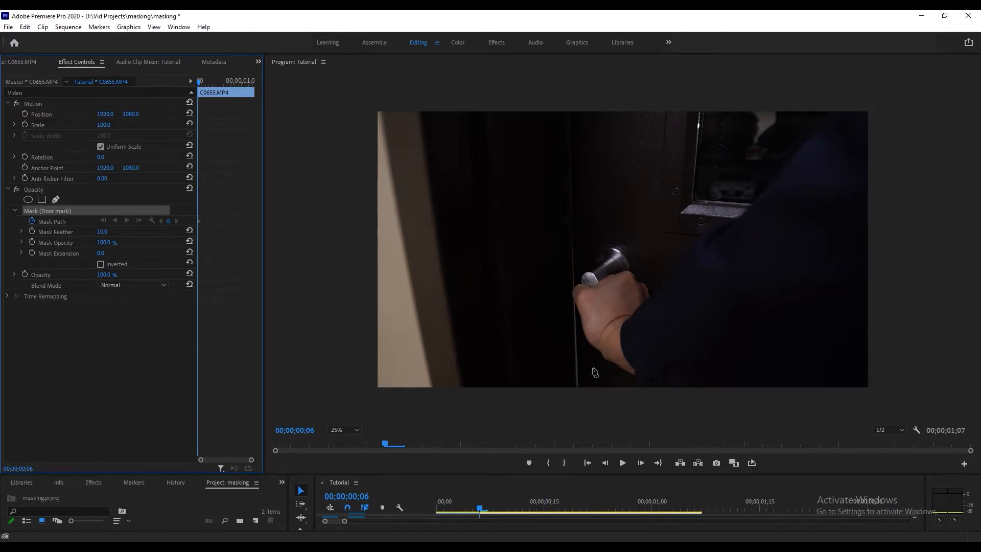
click(568, 104)
click(575, 393)
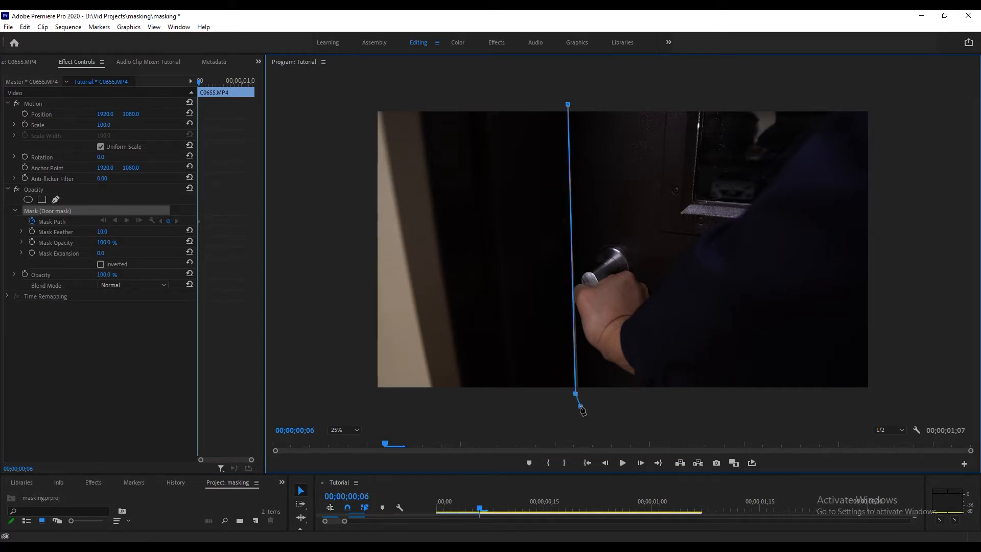
click(573, 90)
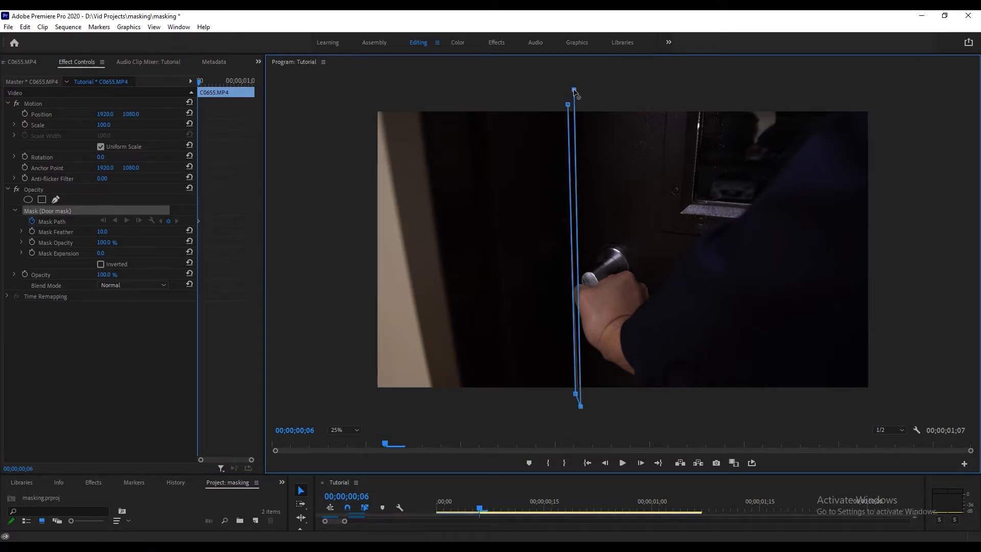
click(567, 105)
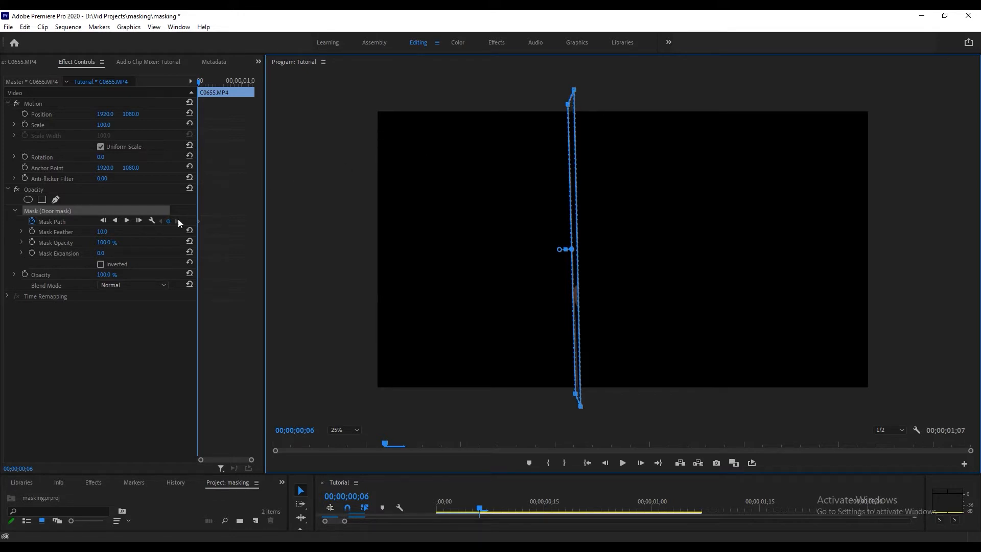
- Invert the Door mask and collapse its four points onto the closed door gap at 00;00;00;06
click(101, 264)
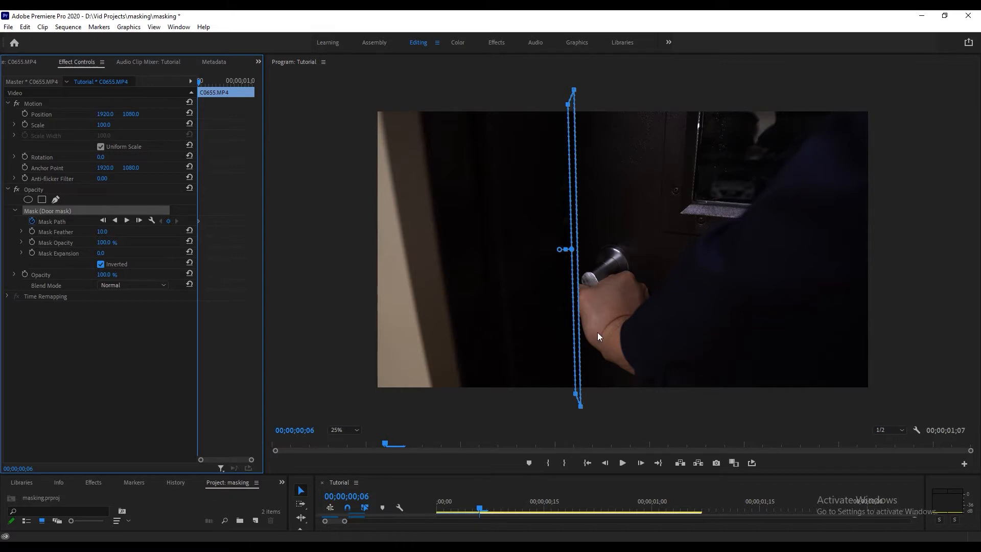
drag(574, 90, 567, 90)
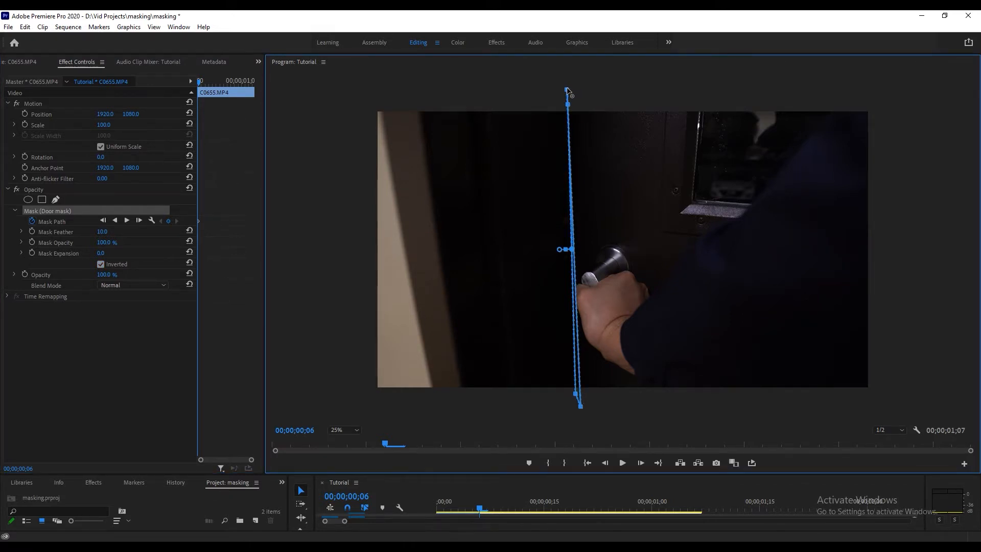
drag(581, 407, 556, 415)
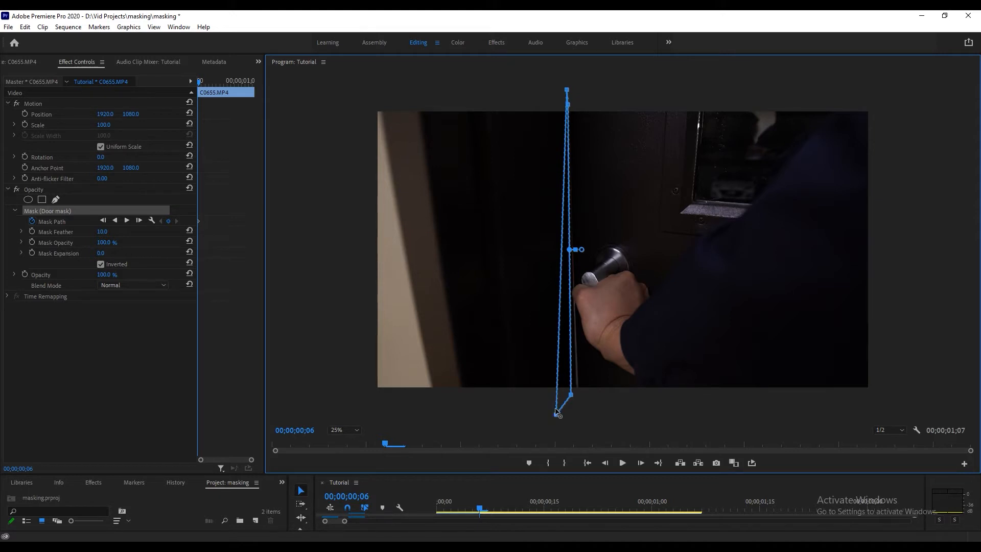
drag(556, 414, 578, 417)
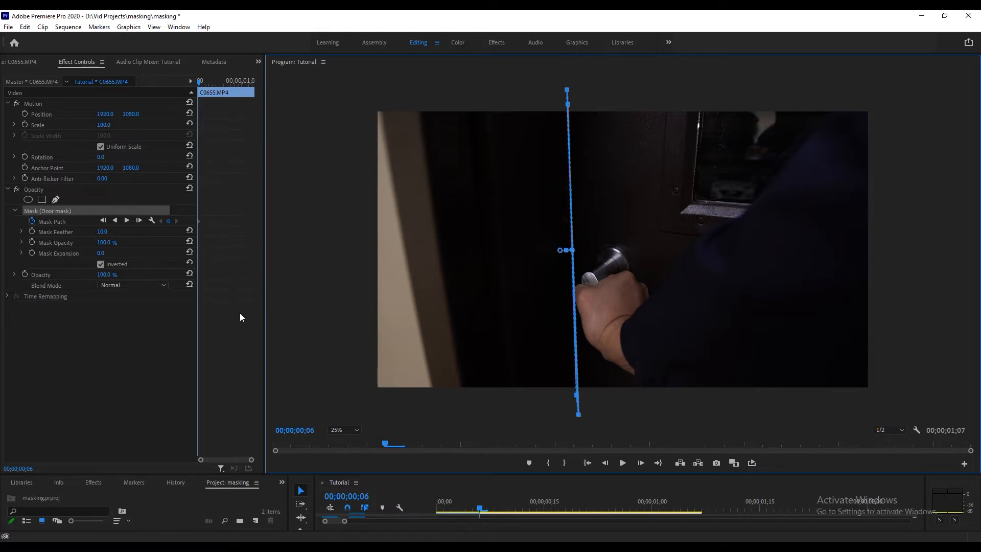
- Examine how the door gap opens over the frames from 00;00;00;06 to 00;00;00;11
key(End)
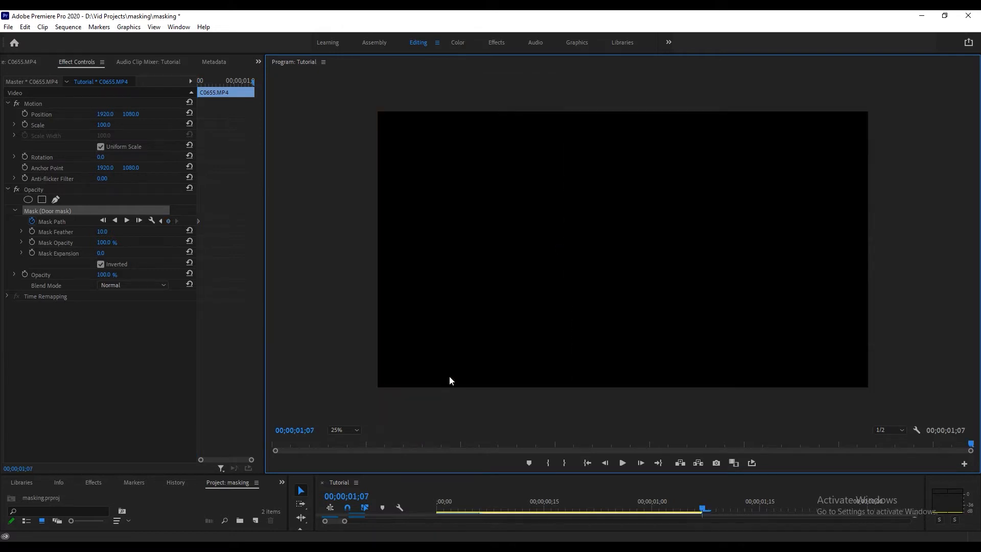
key(Up)
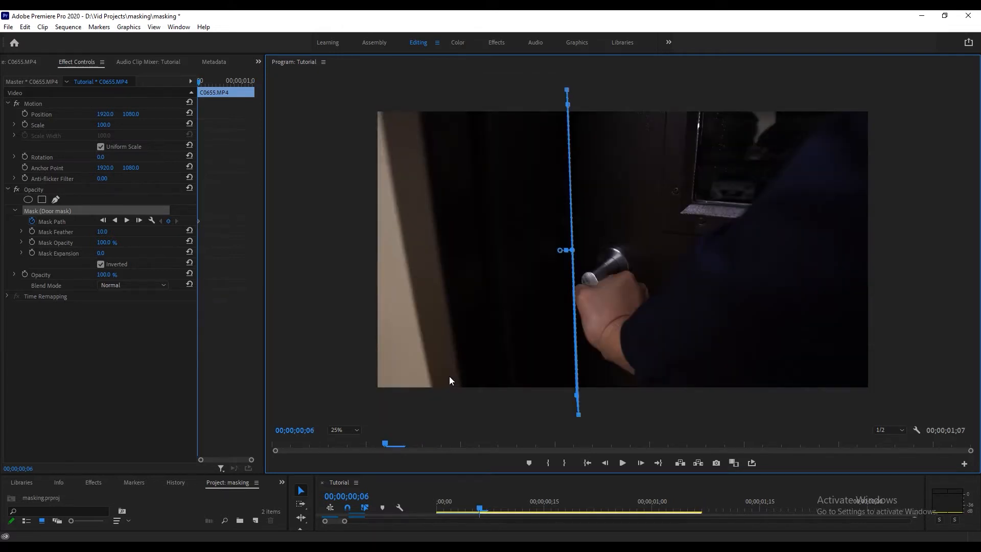
key(Right)
key(Right)
key(Right)
key(Right)
key(Right)
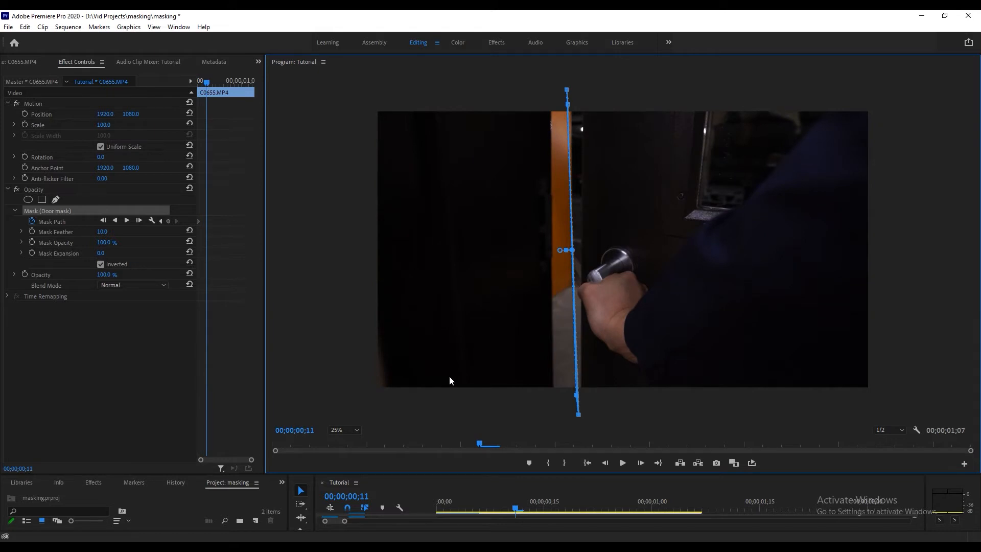
key(Left)
key(Left)
key(Left)
key(Left)
key(Left)
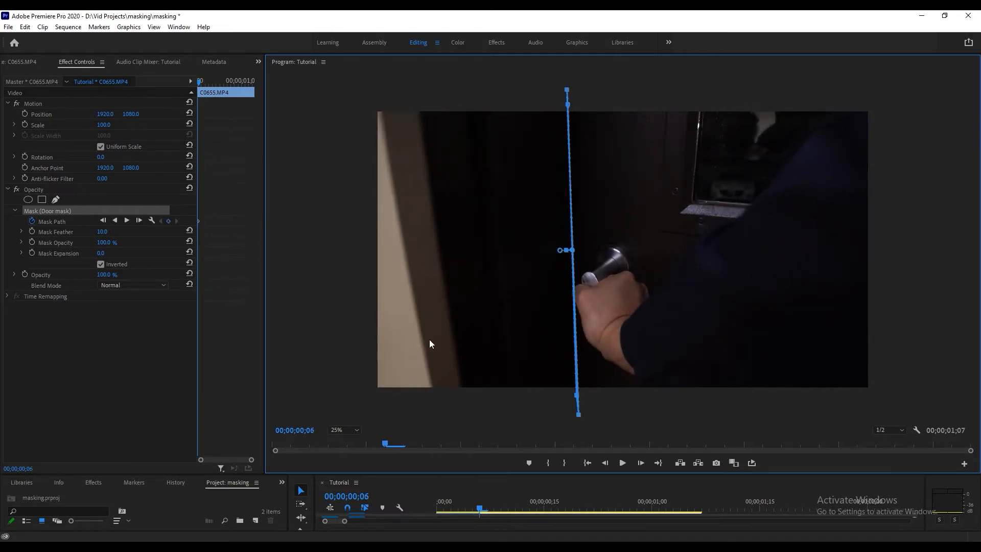
- At 00;00;00;13, spread the Door mask's four points out to both edges of the door opening
key(Right)
key(Right)
key(Right)
key(Right)
key(Right)
key(Right)
key(Right)
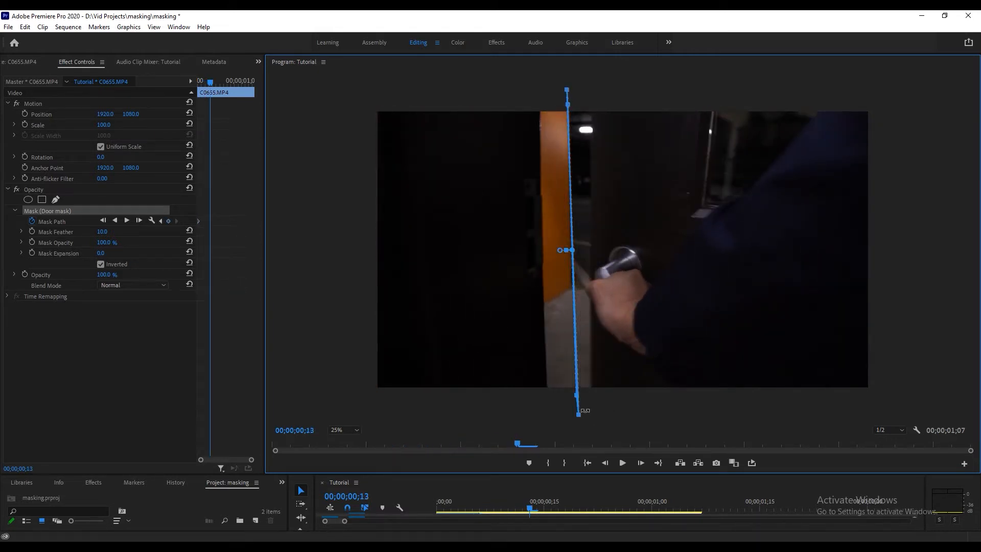
drag(576, 399, 548, 398)
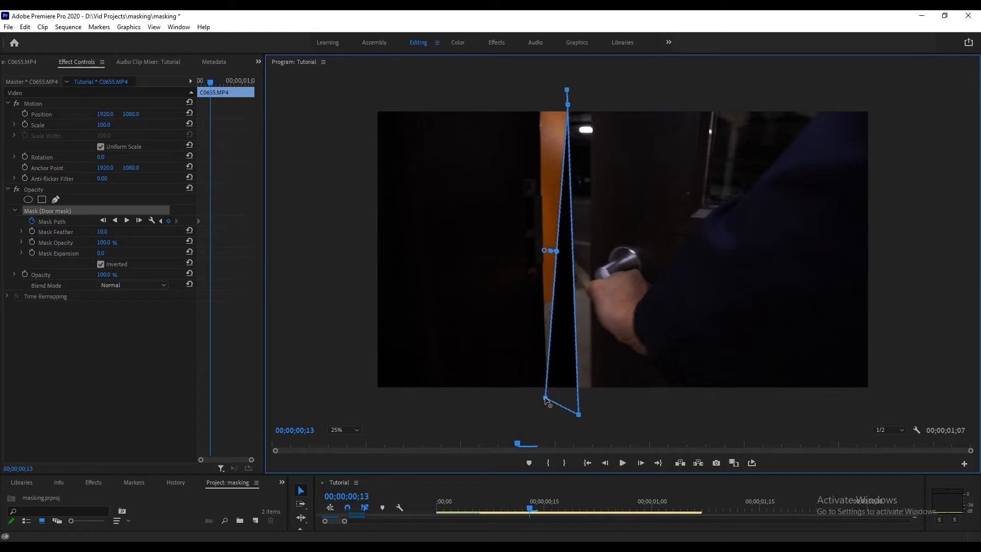
drag(591, 414, 600, 408)
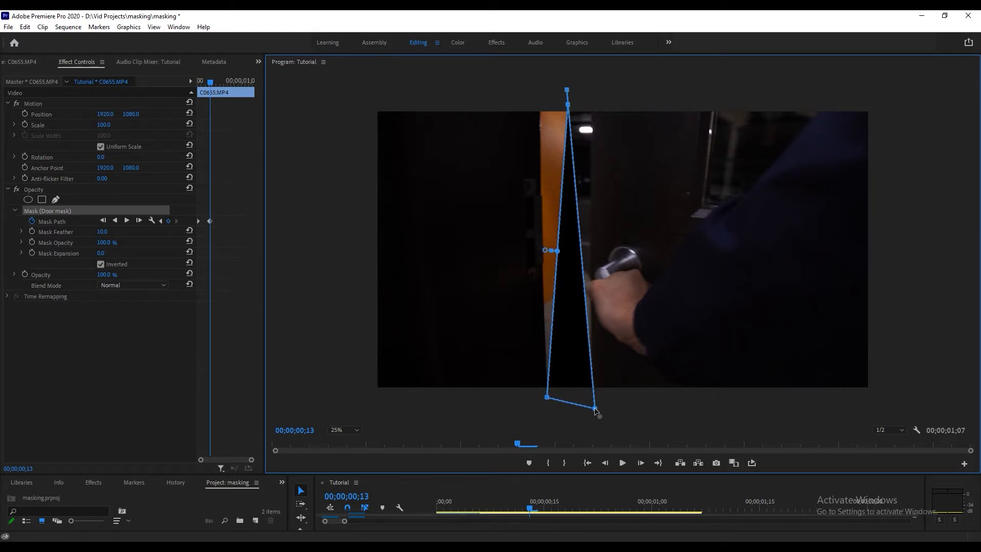
drag(567, 104, 592, 90)
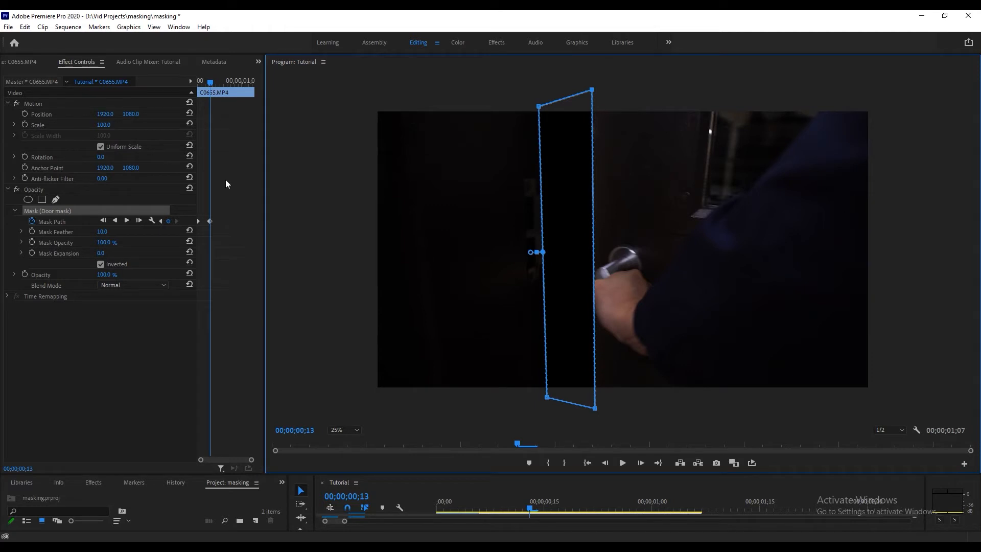
- Check frame by frame how the mask follows the door gap between the first two Mask Path keyframes
key(Left)
key(Left)
key(Left)
key(Left)
key(Left)
key(Left)
key(Left)
key(Left)
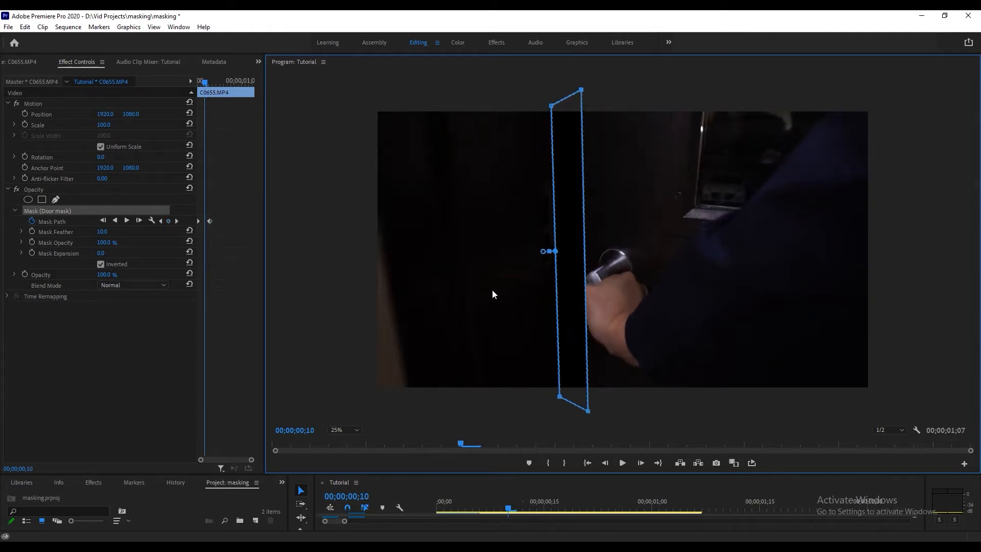
key(Right)
key(Right)
key(Right)
key(Right)
key(Right)
key(Right)
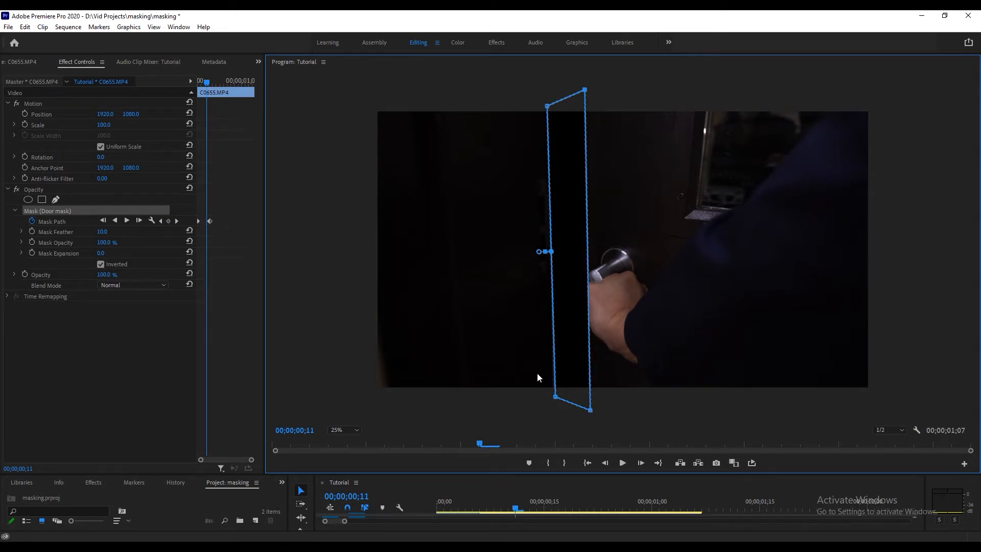
- At 00;00;00;20, reshape all four points of the Door mask to cover the wider door opening
key(Right)
key(Right)
key(Right)
key(Right)
key(Right)
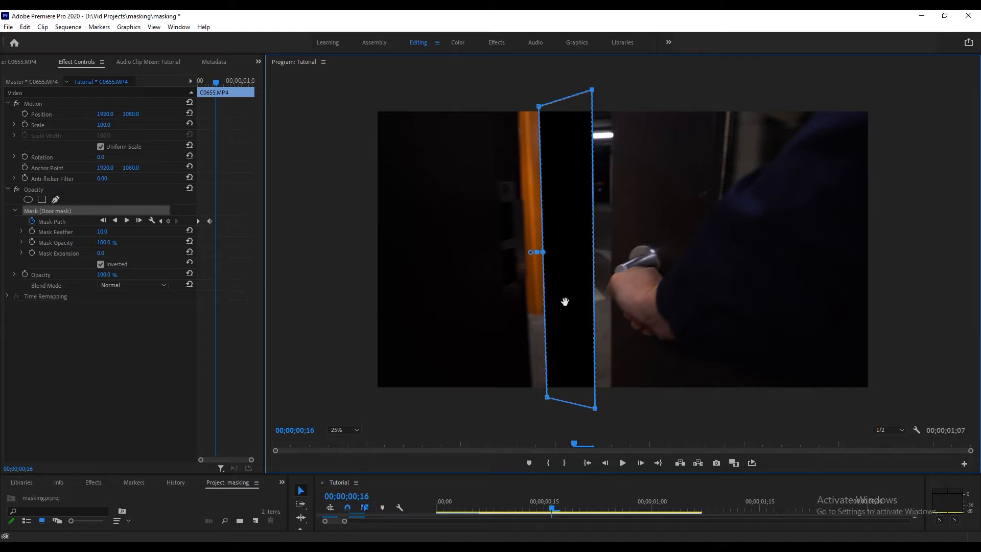
key(Right)
key(Right)
key(Right)
key(Right)
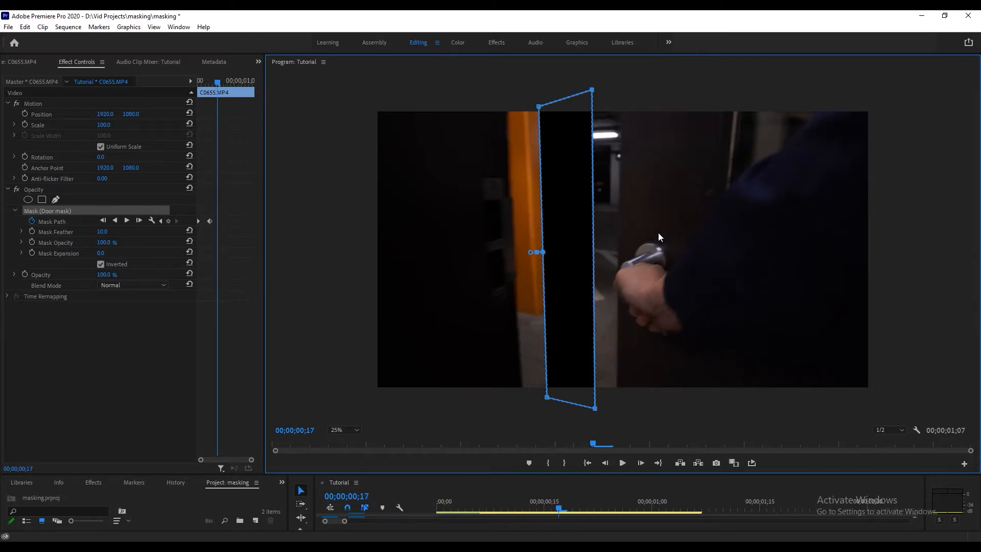
drag(538, 106, 449, 102)
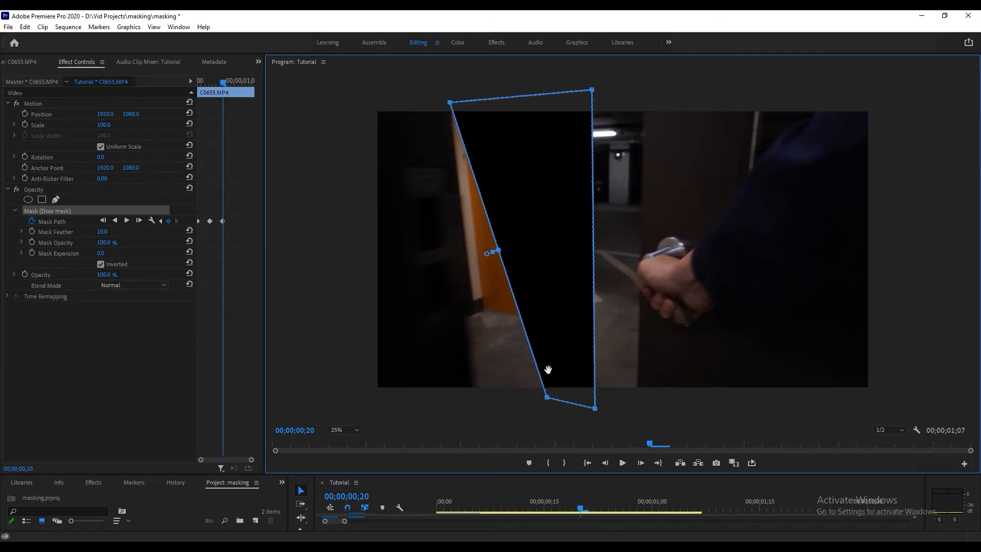
drag(546, 397, 469, 398)
drag(594, 408, 640, 407)
drag(592, 91, 644, 93)
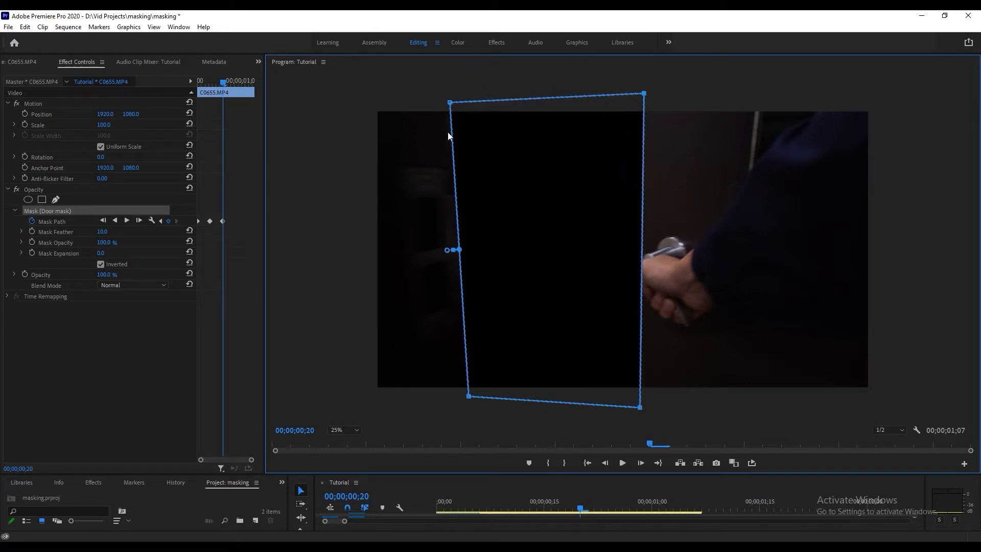
- Step back and forth through the frames up to 00;00;00;20 to check the mask against both door edges
key(Left)
key(Left)
key(Left)
key(Left)
key(Left)
key(Left)
key(Left)
key(Left)
key(Left)
key(Left)
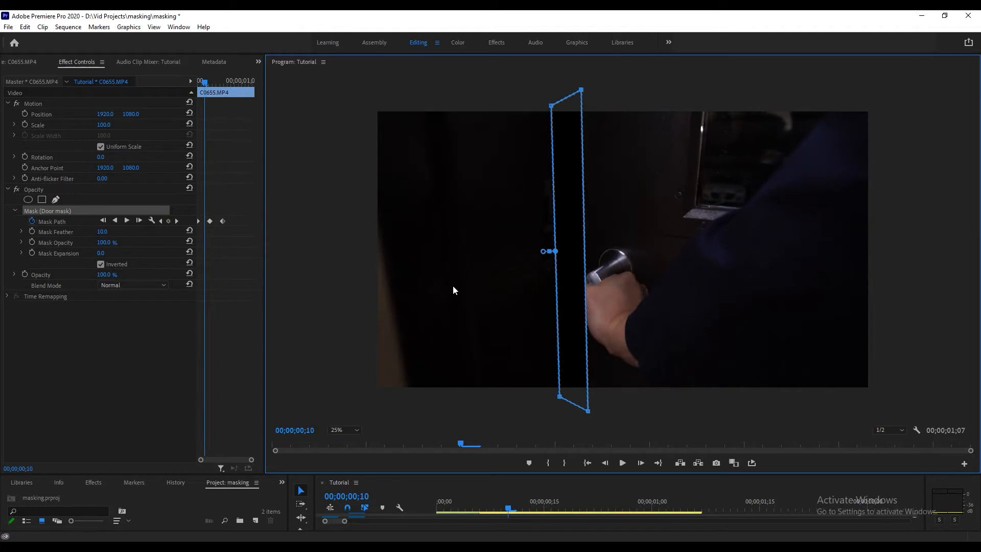
key(Left)
key(Left)
key(Right)
key(Right)
key(Right)
key(Right)
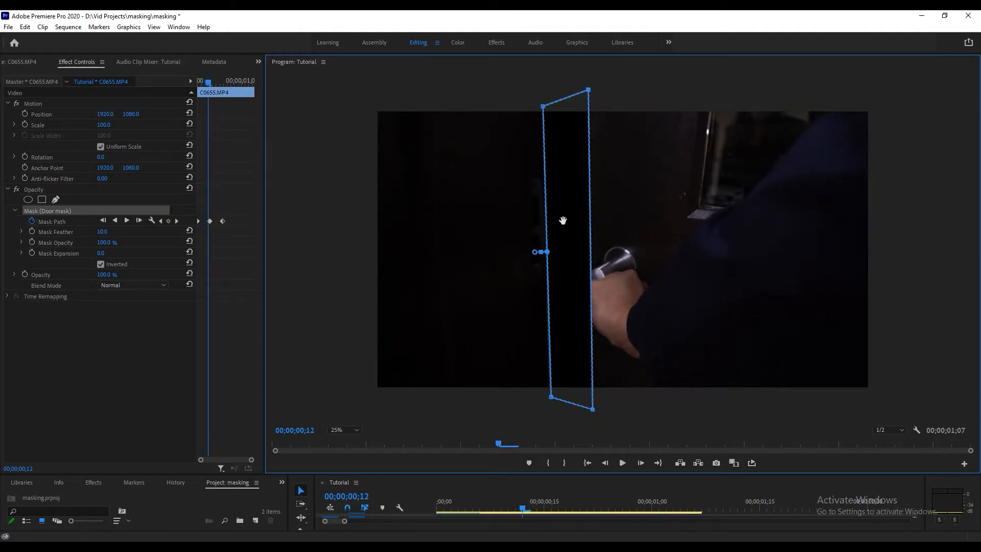
key(Right)
key(Right)
key(Right)
key(Right)
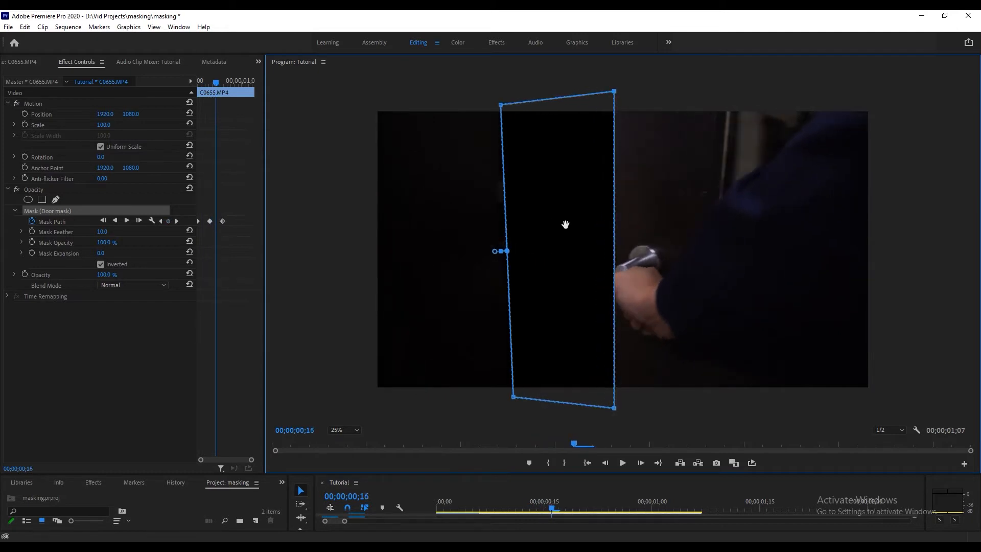
key(Right)
key(Right)
key(Right)
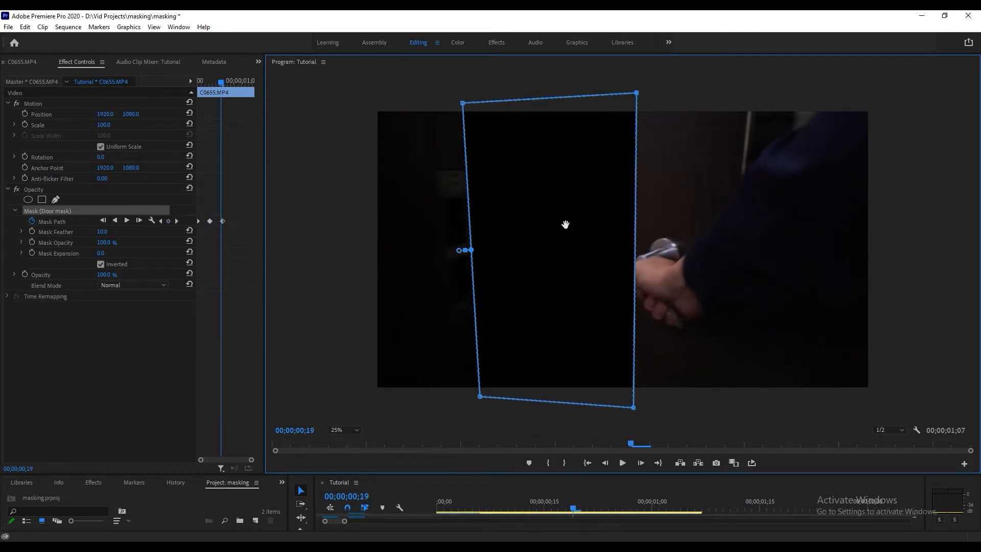
- At 00;00;00;24, extend the mask beyond the picture's left edge and fit its right side to the door edge
key(Right)
key(Right)
key(Right)
key(Right)
key(Right)
key(Right)
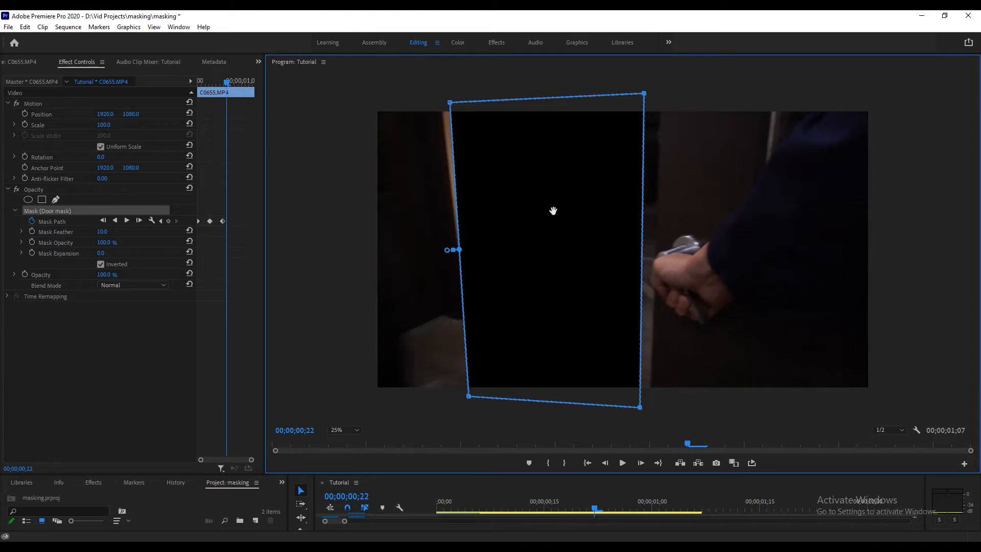
key(Left)
key(Left)
key(Left)
key(Right)
key(Right)
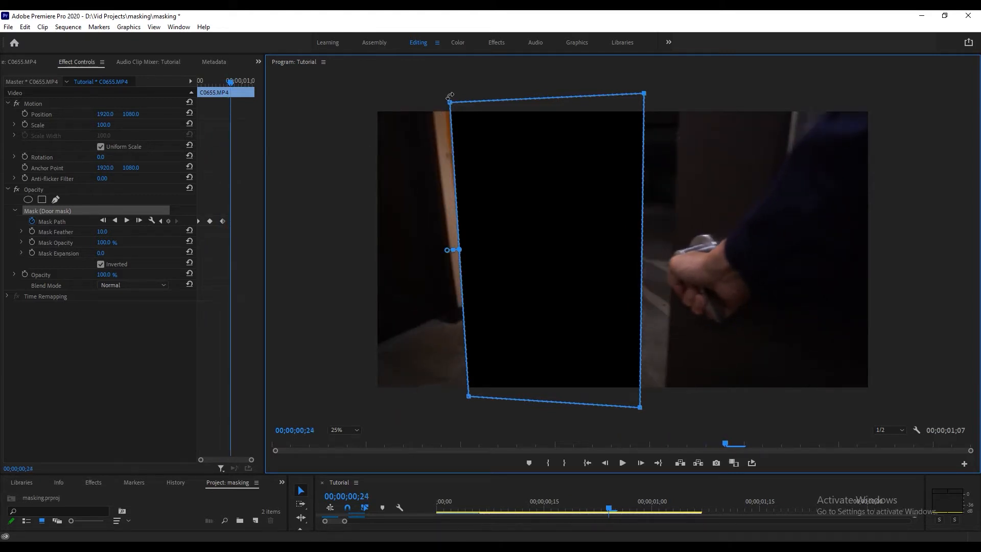
drag(445, 104, 369, 100)
drag(468, 396, 371, 397)
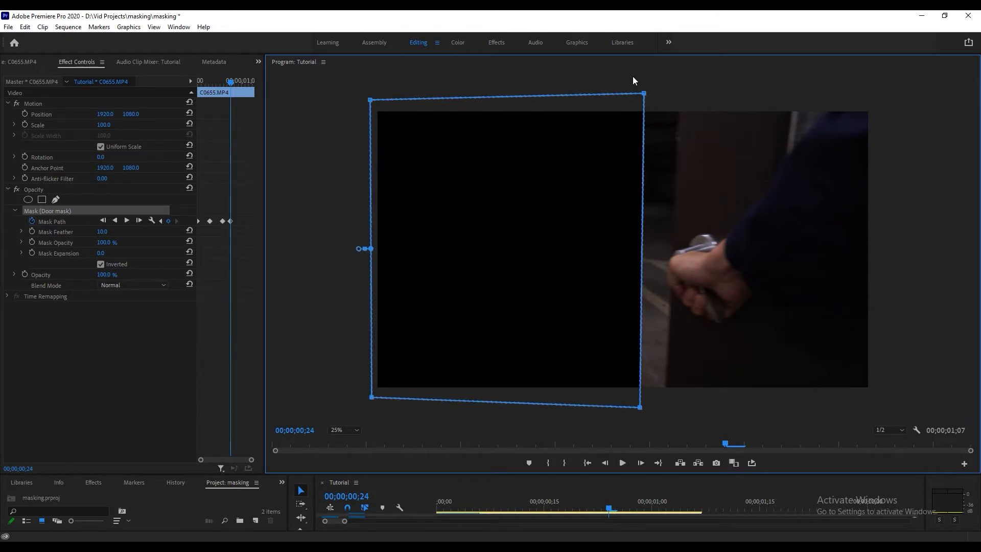
drag(644, 95, 682, 95)
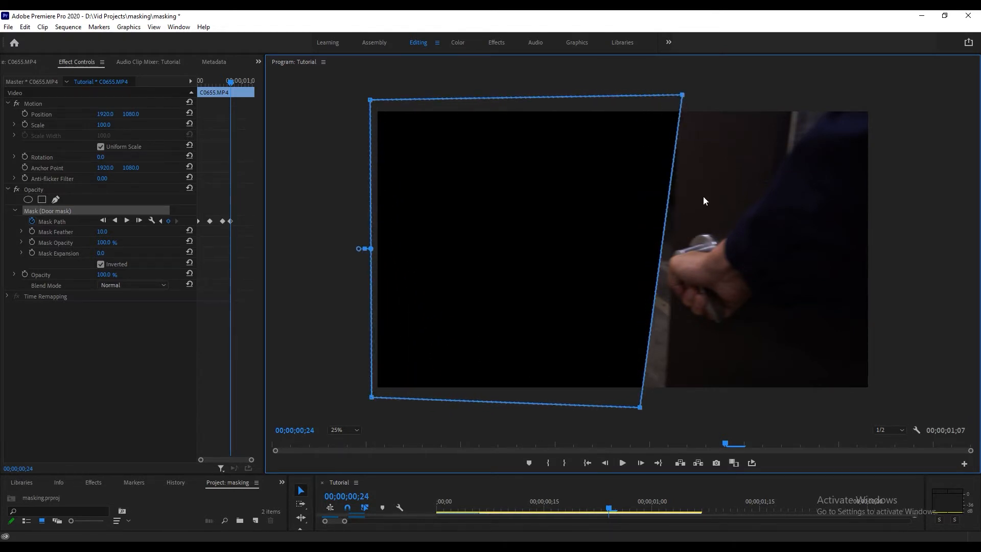
- Review the mask's fit frame by frame from the earlier keyframes up to 00;00;00;24
key(Left)
key(Left)
key(Left)
key(Left)
key(Left)
key(Left)
key(Left)
key(Left)
key(Left)
key(Left)
key(Left)
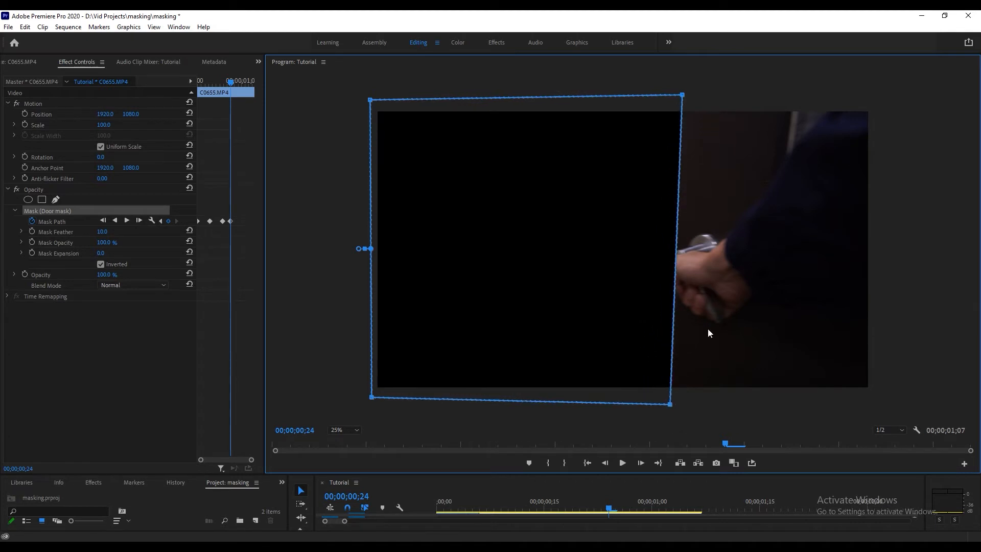
key(Right)
key(Right)
key(Right)
key(Right)
key(Right)
key(Right)
key(Right)
key(Right)
key(Right)
key(Right)
key(Right)
- Advance past 00;00;00;26 and move the mask's two right-hand points outward to follow the opening door edge
key(Right)
key(Right)
key(Right)
key(Right)
key(Right)
key(Right)
key(Right)
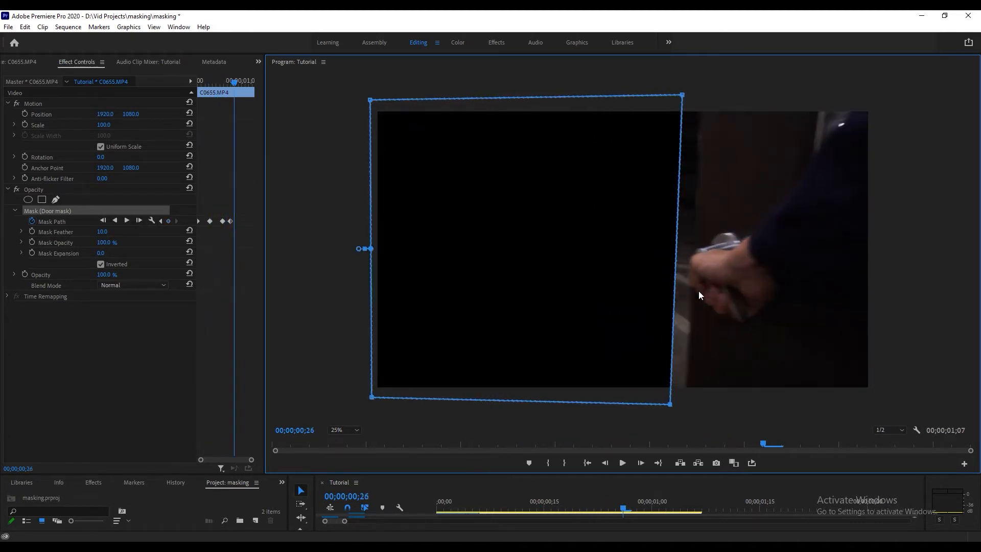
drag(686, 95, 797, 101)
drag(671, 404, 761, 405)
- At 00;00;01;06, extend the mask's two right-hand points beyond the picture so it covers the whole frame
key(Right)
key(Right)
key(Right)
key(Right)
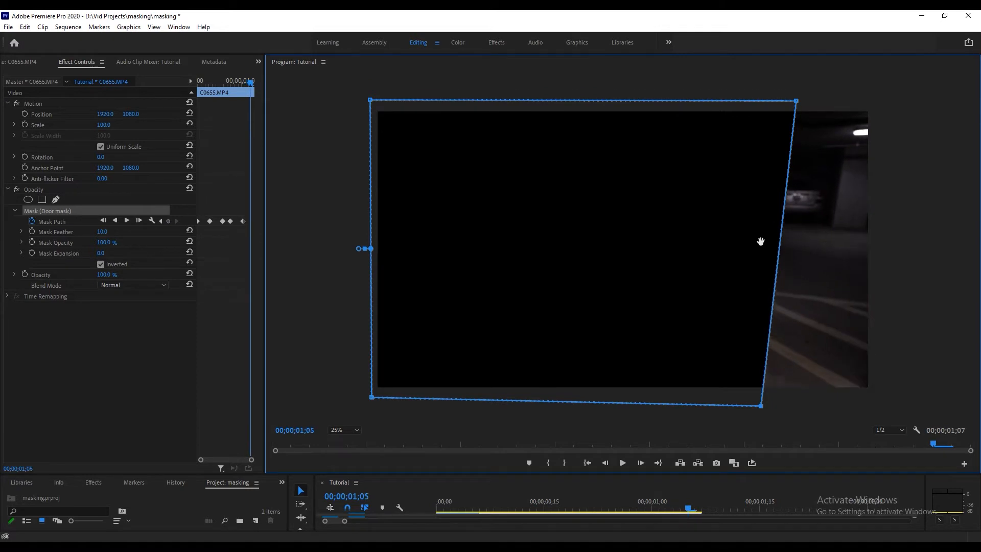
key(Right)
drag(795, 101, 879, 107)
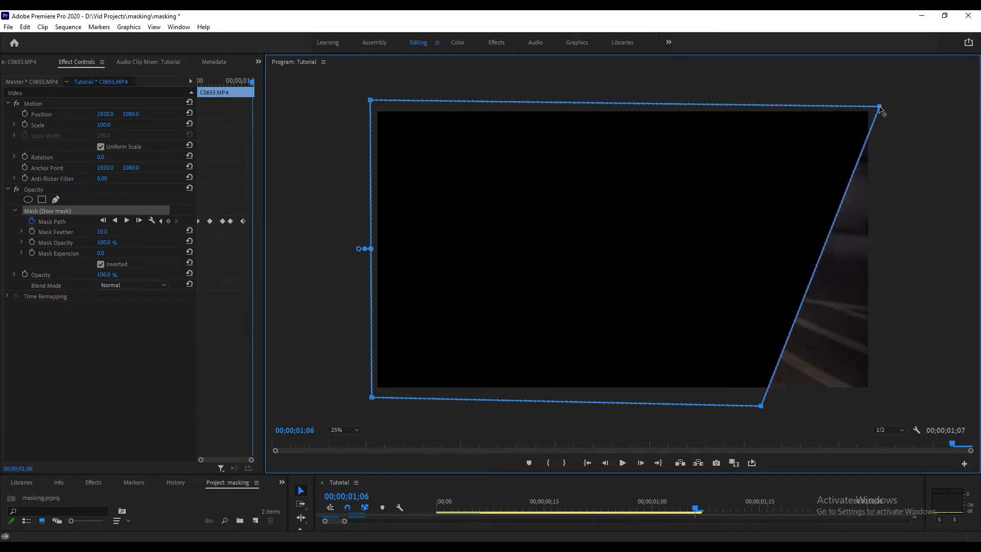
drag(760, 404, 879, 404)
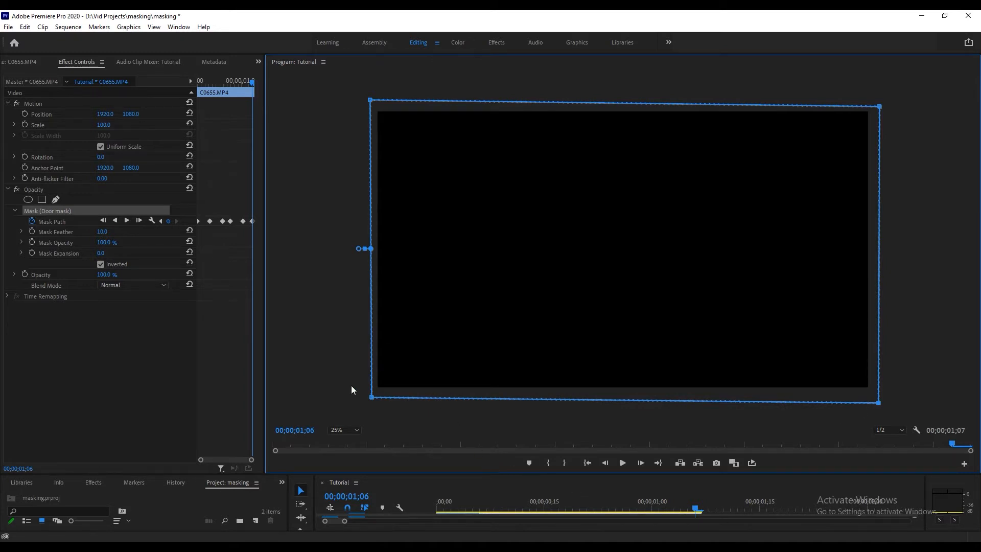
- Set the program preview zoom to Fit and enlarge the timeline area to show all its tracks
click(340, 430)
click(350, 437)
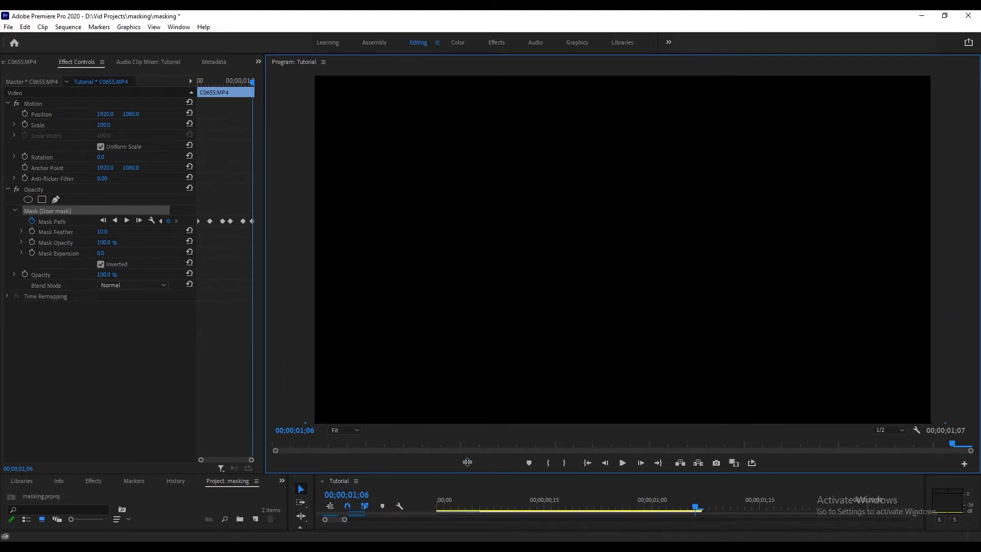
drag(465, 475, 453, 371)
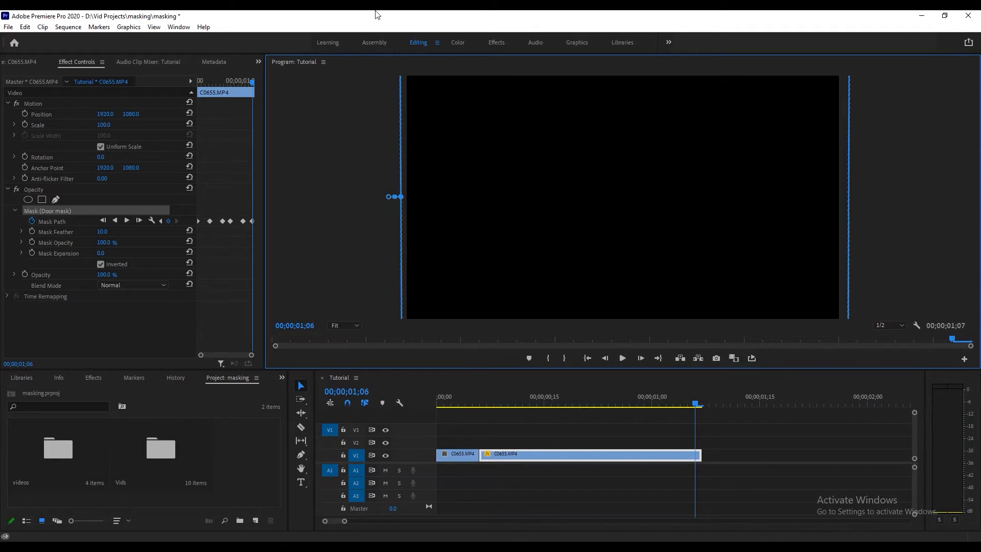
- Switch to the Assembly workspace and open the DJI_0507.MP4 clip in the Source monitor
click(365, 45)
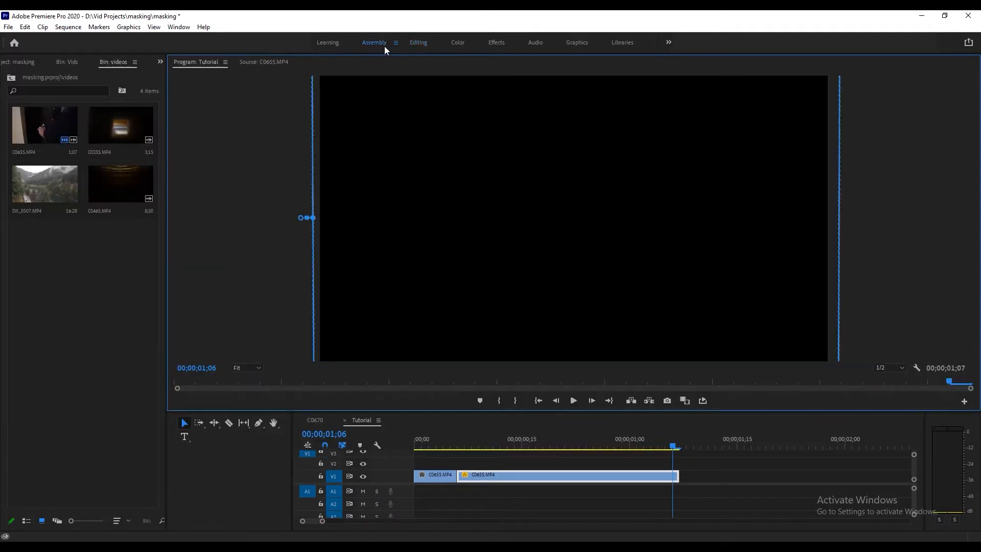
double_click(48, 183)
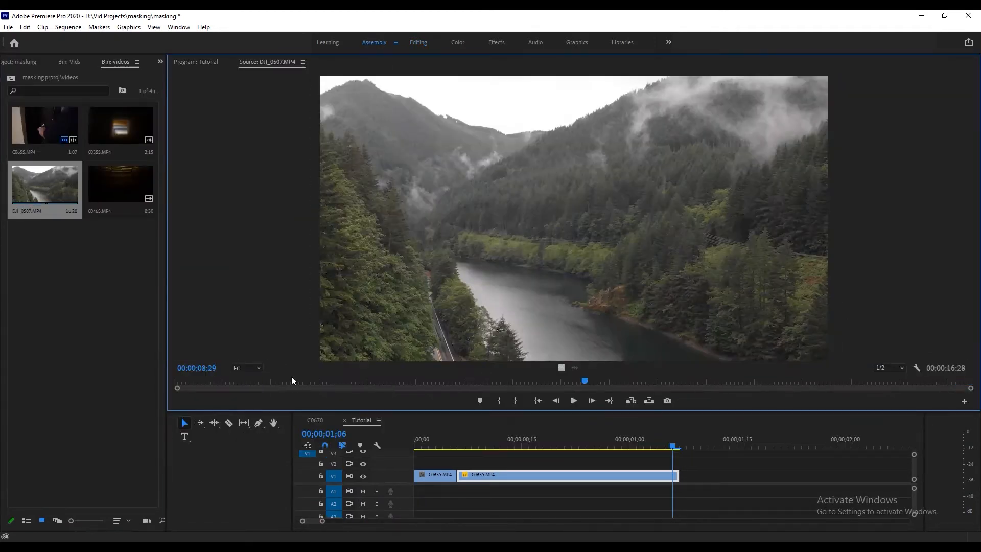
- Mark a short range of DJI_0507, add its video to V1 after the C0655 clips, and move the masked C0655 clip to V2
mouse_move(299, 382)
mouse_down()
mouse_move(332, 397)
mouse_move(597, 394)
mouse_up()
key(i)
key(o)
drag(560, 368, 708, 479)
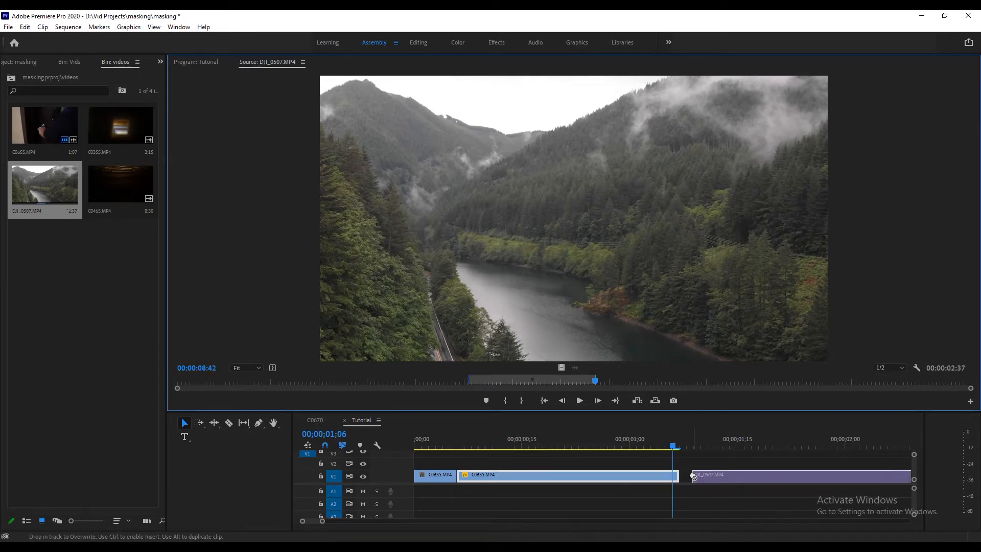
drag(572, 480, 571, 469)
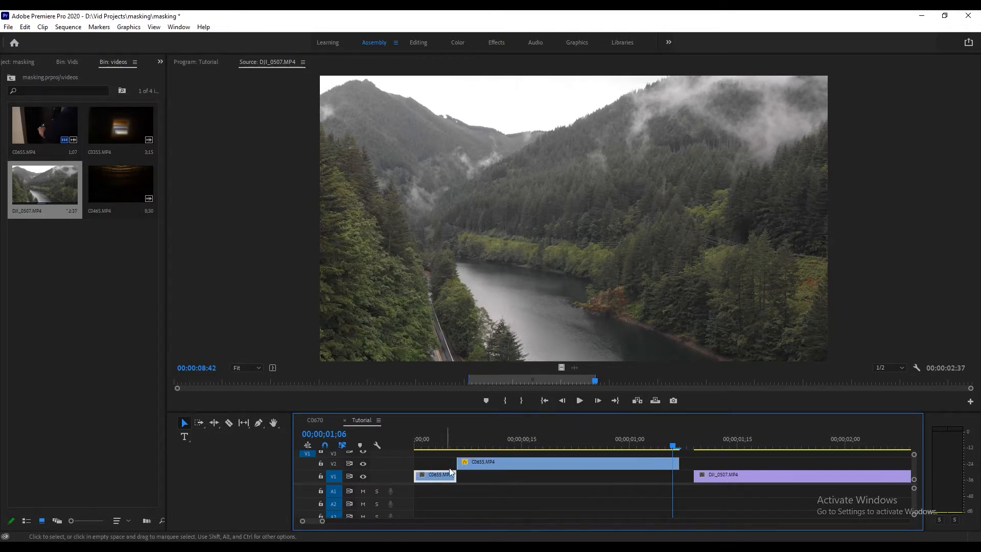
- In the Editing workspace, try a Door mask feather of 15, set it to 0, and undo the mask expansion change
drag(472, 449, 493, 459)
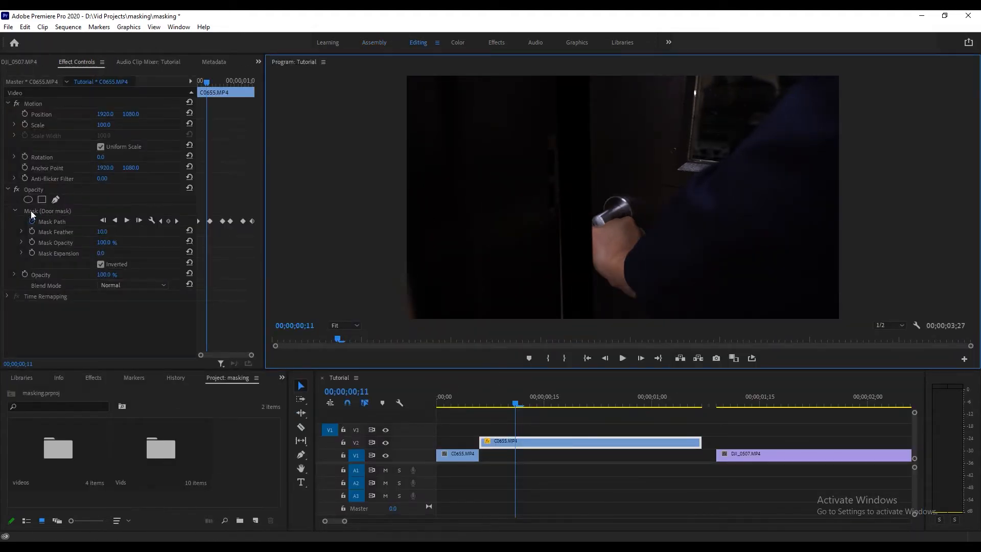
click(103, 231)
text(15)
key(Return)
drag(103, 231, 73, 231)
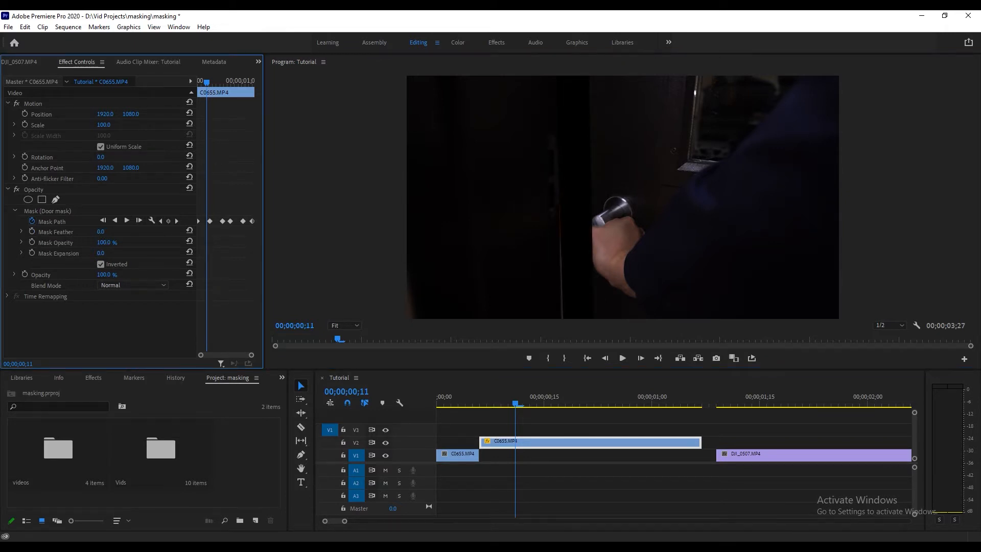
mouse_move(100, 253)
mouse_down()
mouse_move(109, 252)
mouse_move(96, 253)
mouse_up()
key(ctrl+z)
key(ctrl+z)
- At 00;00;00;13, move the Door mask's two left-hand points outward to meet the left edge of the door gap
drag(204, 80, 210, 81)
click(59, 211)
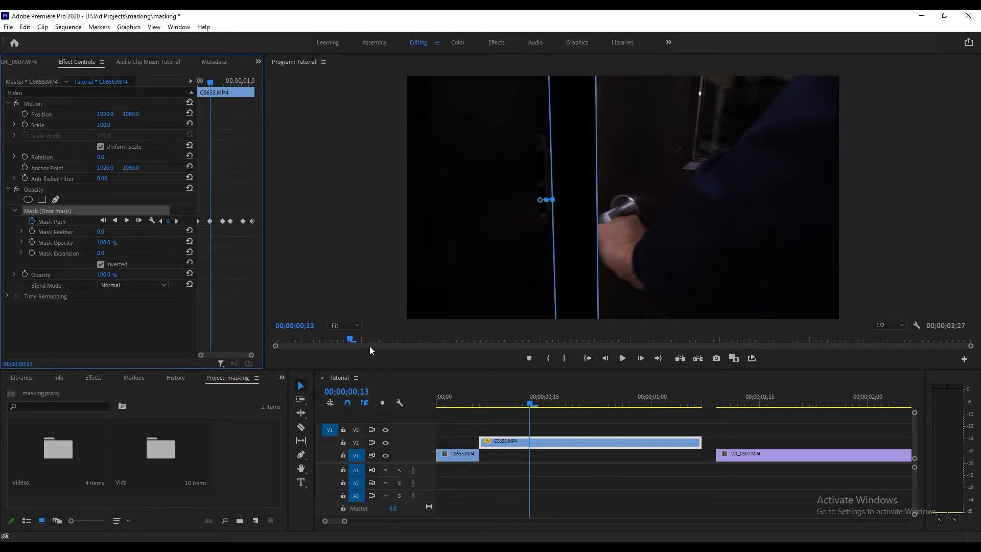
click(349, 326)
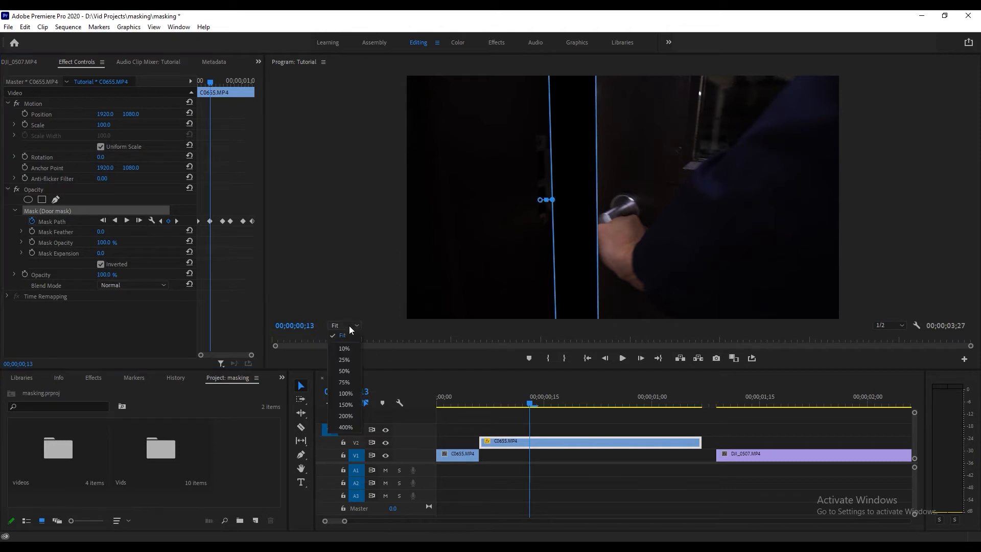
click(349, 359)
drag(498, 372, 511, 487)
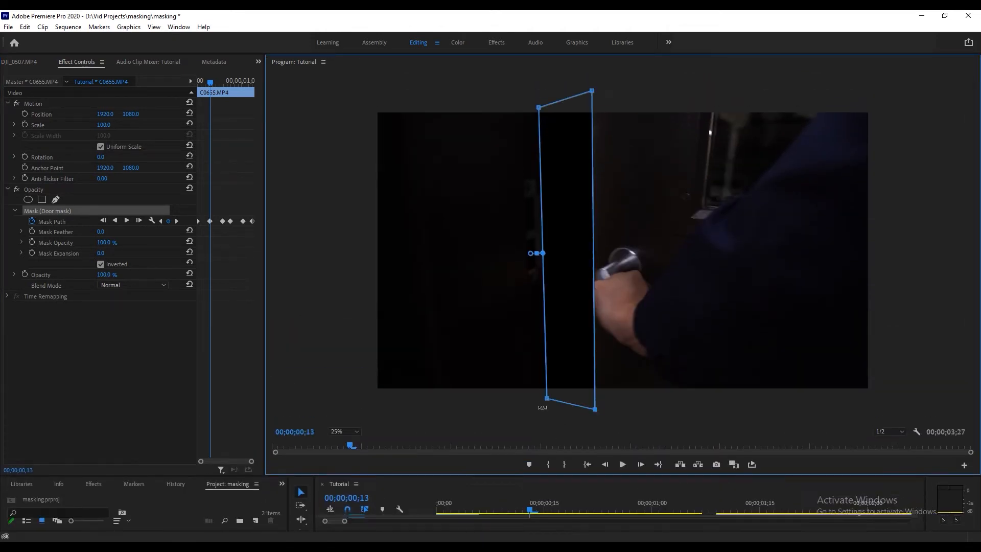
drag(547, 399, 539, 398)
drag(542, 108, 539, 108)
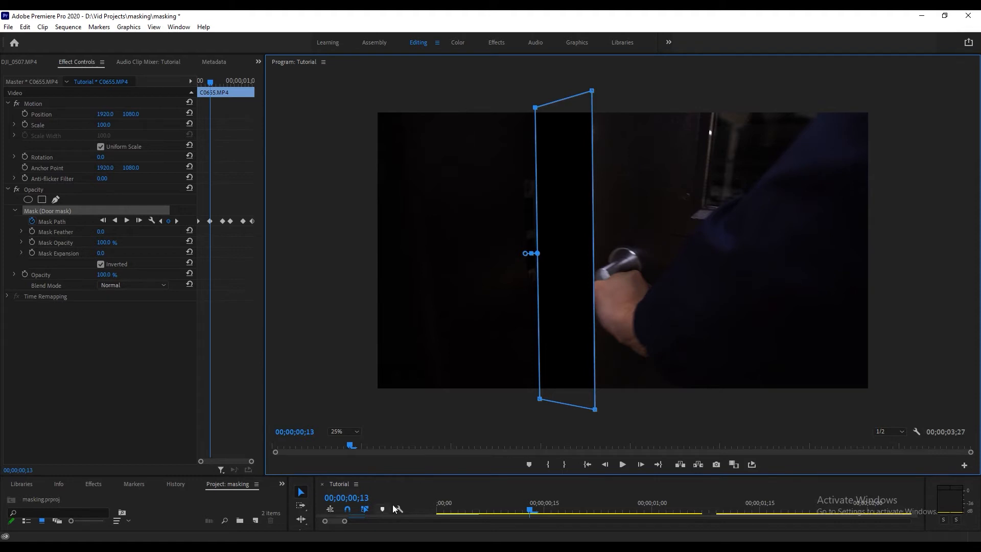
- In the Assembly workspace, move DJI_0507 on V1 directly beneath the masked C0655 clip and scale it to fill the frame
click(374, 41)
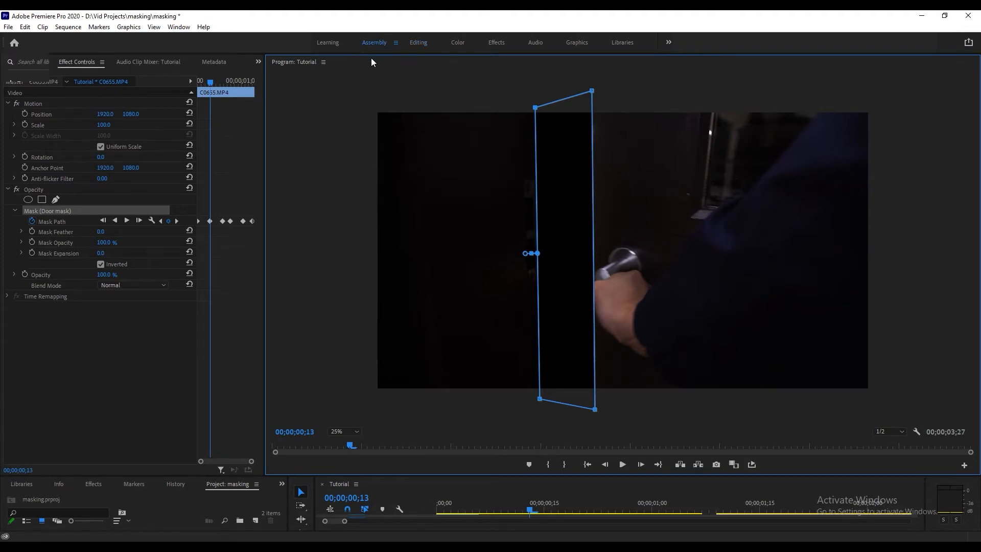
click(241, 375)
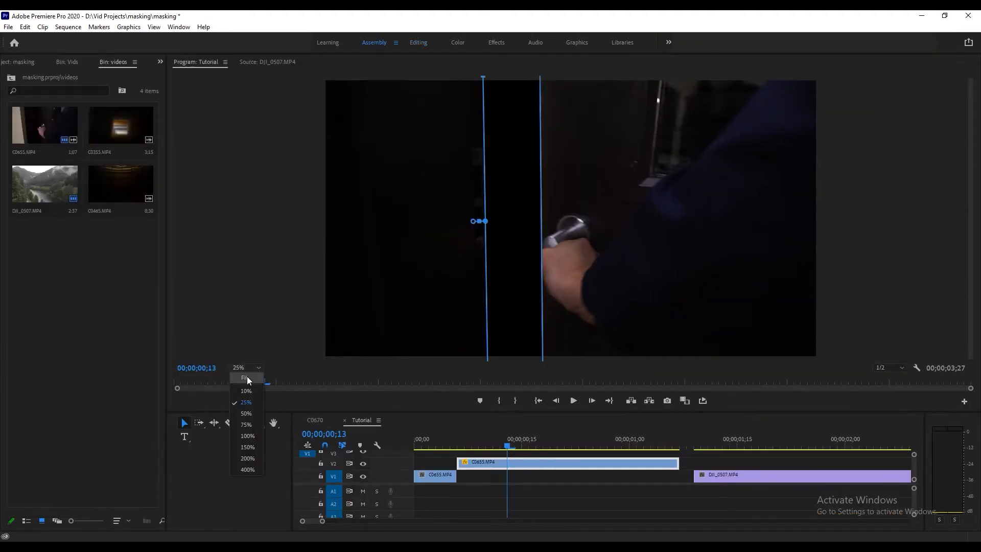
click(244, 387)
drag(491, 440, 583, 456)
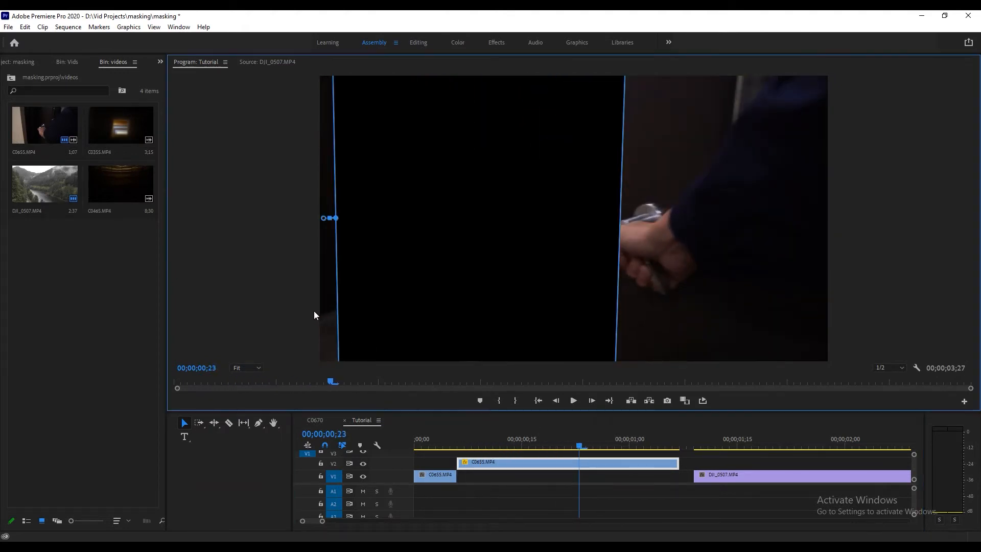
drag(702, 478, 460, 479)
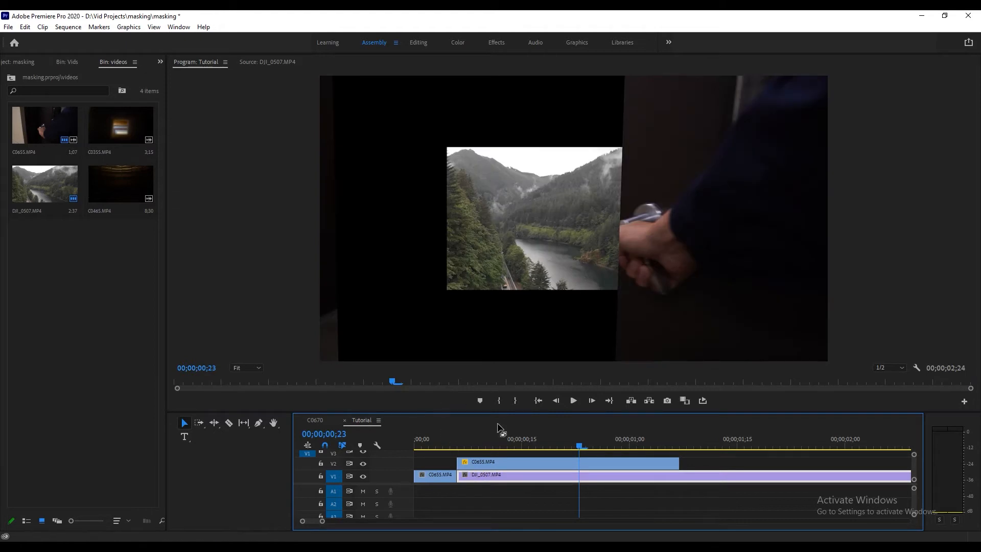
right_click(534, 478)
click(569, 422)
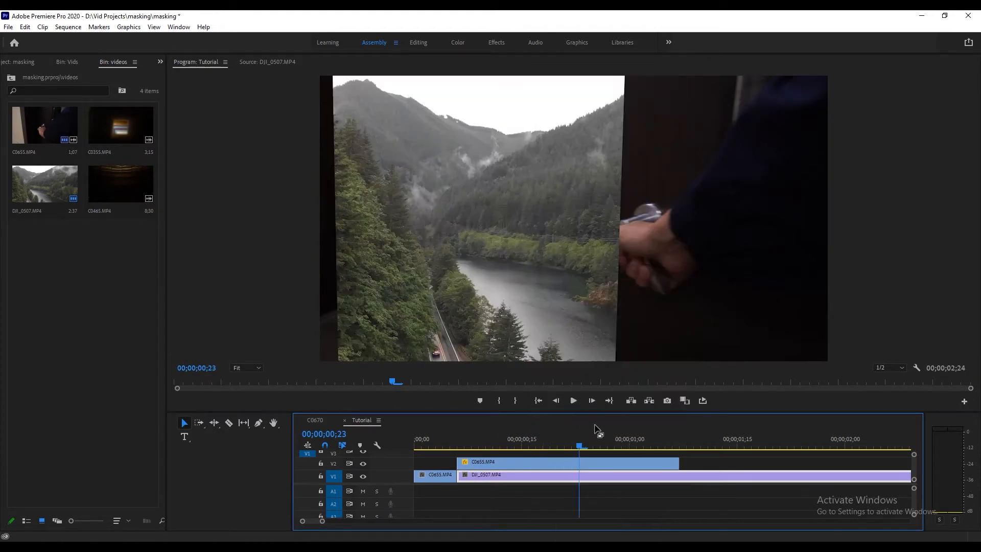
- Play the door transition from the start and check how the landscape is revealed around 00;00;00;14
drag(430, 442, 402, 444)
key(space)
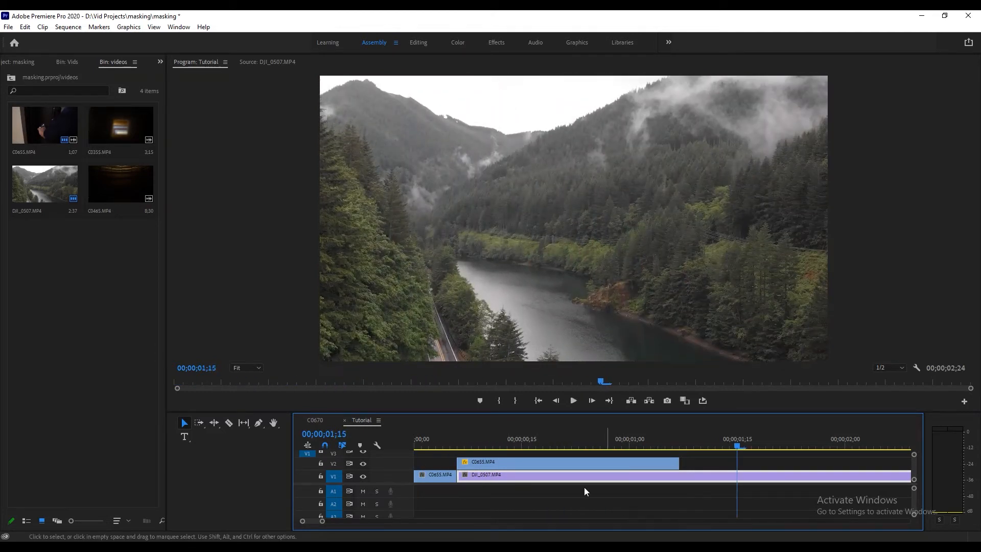
drag(464, 445, 519, 488)
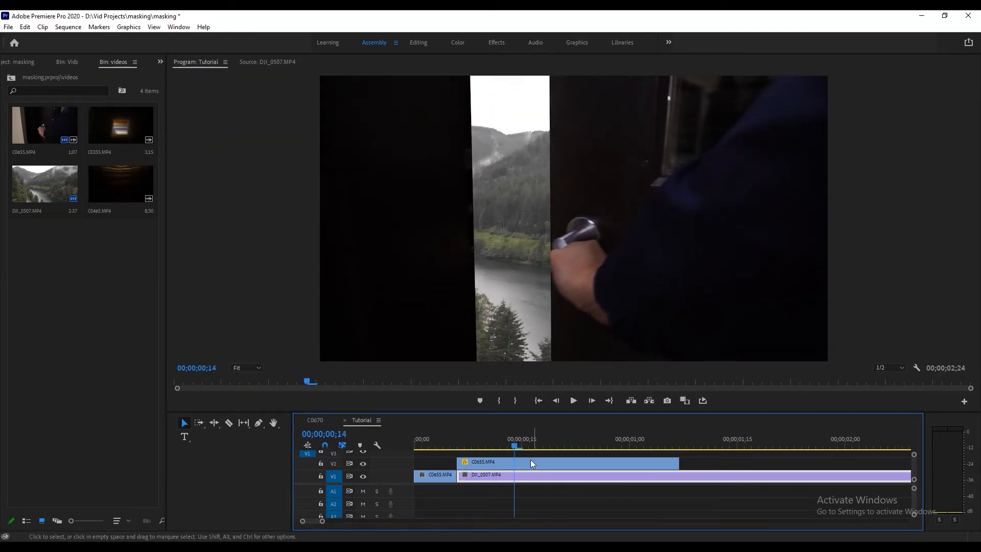
- Move DJI_0507 later on V1 and delete both C0655 clips from the sequence
drag(513, 478, 867, 481)
drag(514, 446, 471, 491)
key(Delete)
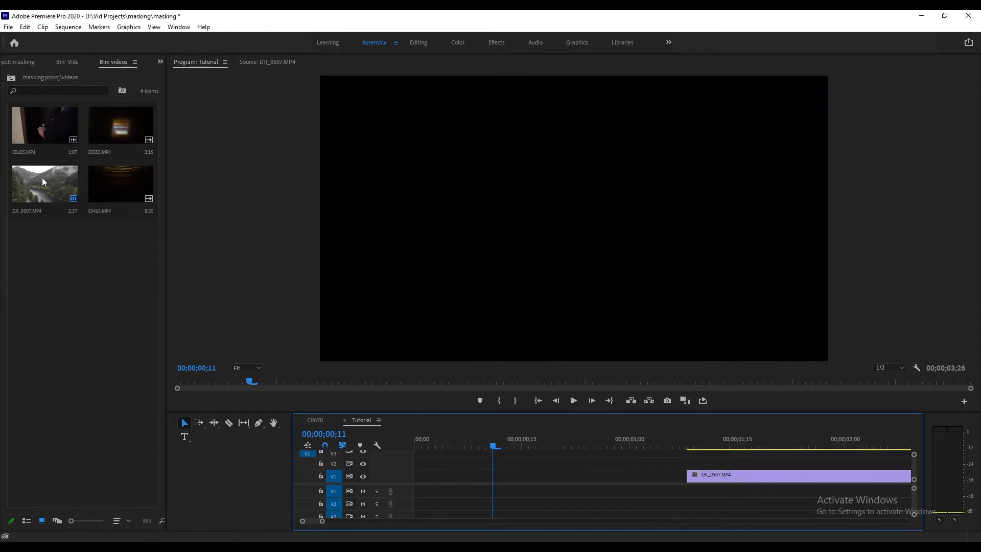
- Open C0465.MP4 in the Source monitor and mark in and out points around the elevator doors opening, ending at 05;27;38;38
click(107, 190)
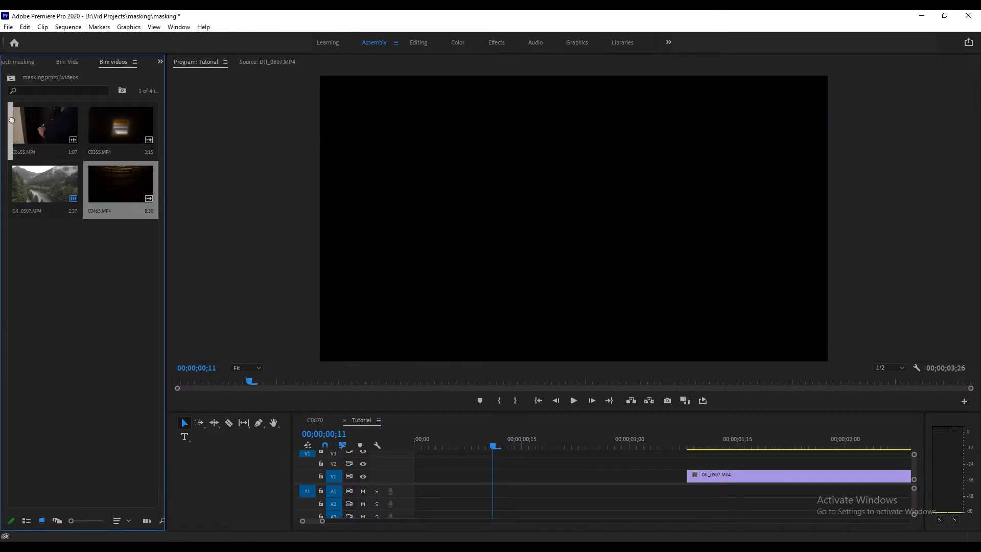
double_click(107, 177)
drag(391, 386, 876, 386)
key(i)
key(o)
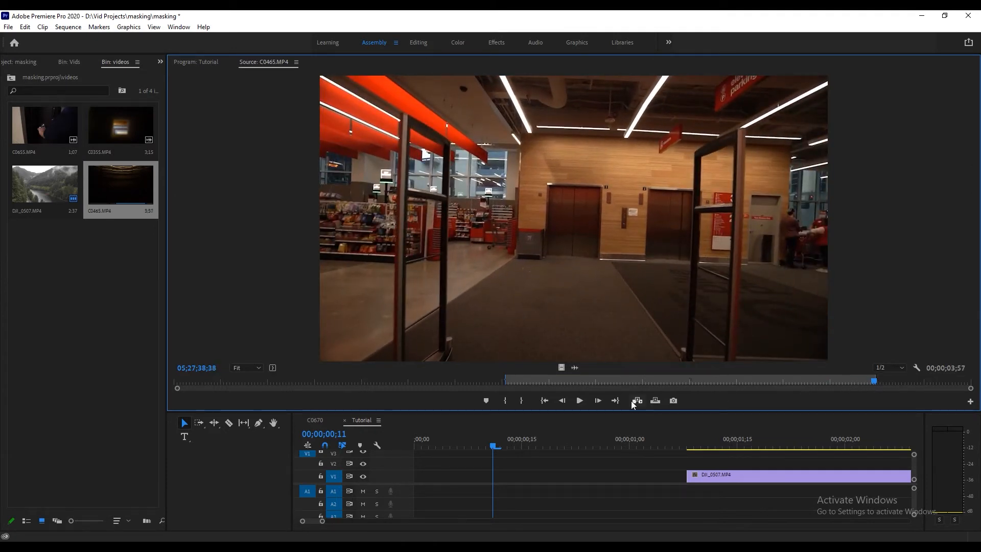
- Place only the video of the marked C0465 range at the sequence start on V2 and scale it to the frame
drag(560, 367, 500, 483)
mouse_move(398, 465)
mouse_down()
mouse_move(384, 464)
mouse_move(397, 446)
mouse_up()
right_click(499, 463)
click(528, 422)
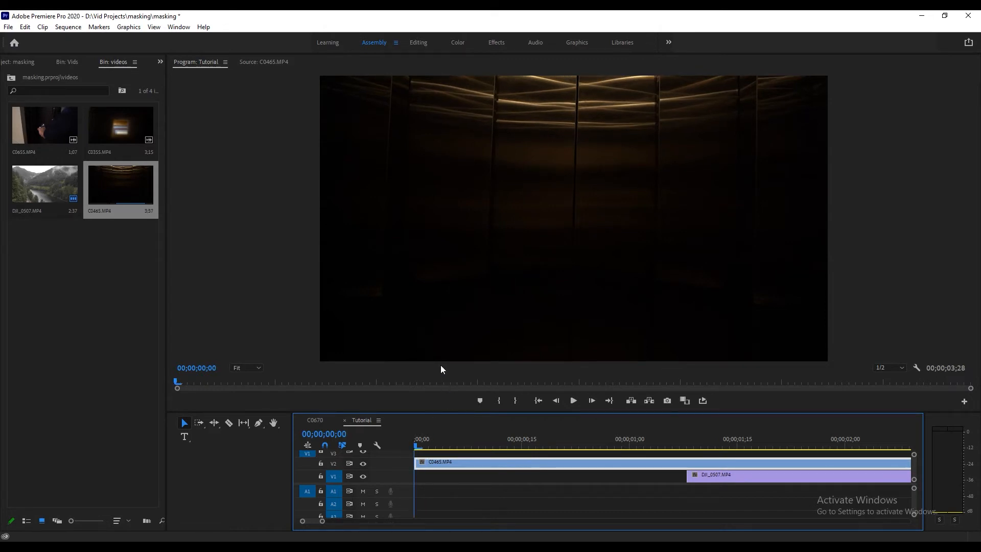
- Split the C0465 clip at 00;00;01;03, where the elevator doors start opening, and move its first part to V1
key(space)
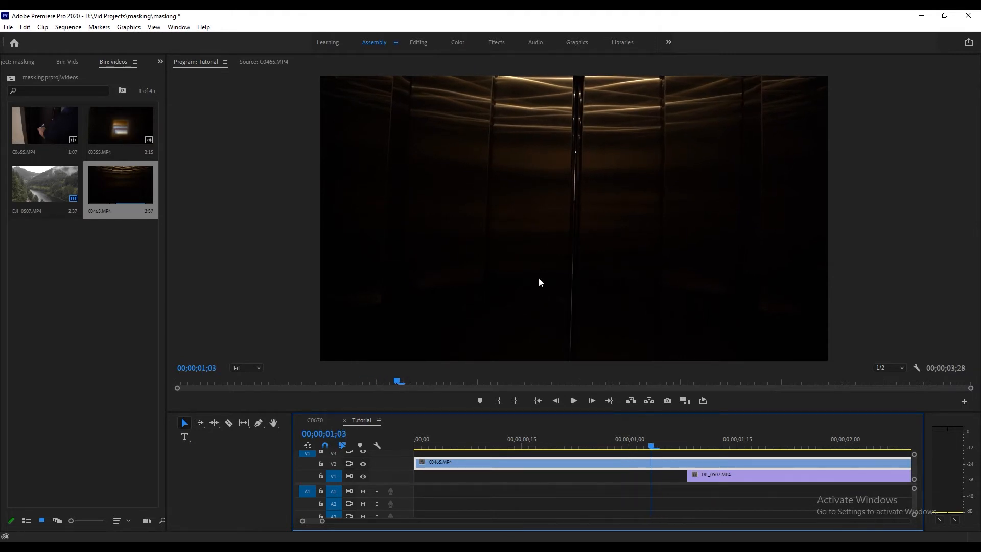
key(c)
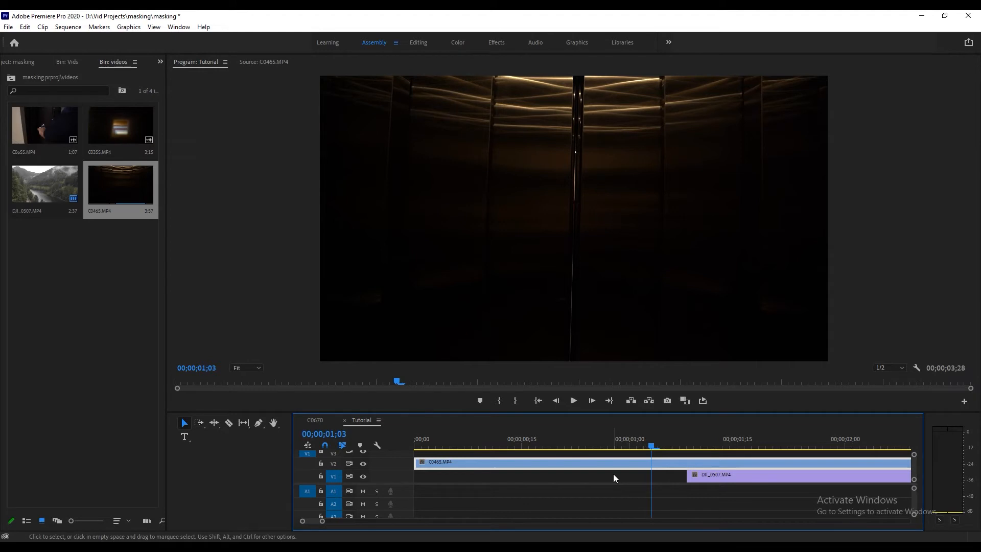
click(651, 462)
key(v)
click(654, 463)
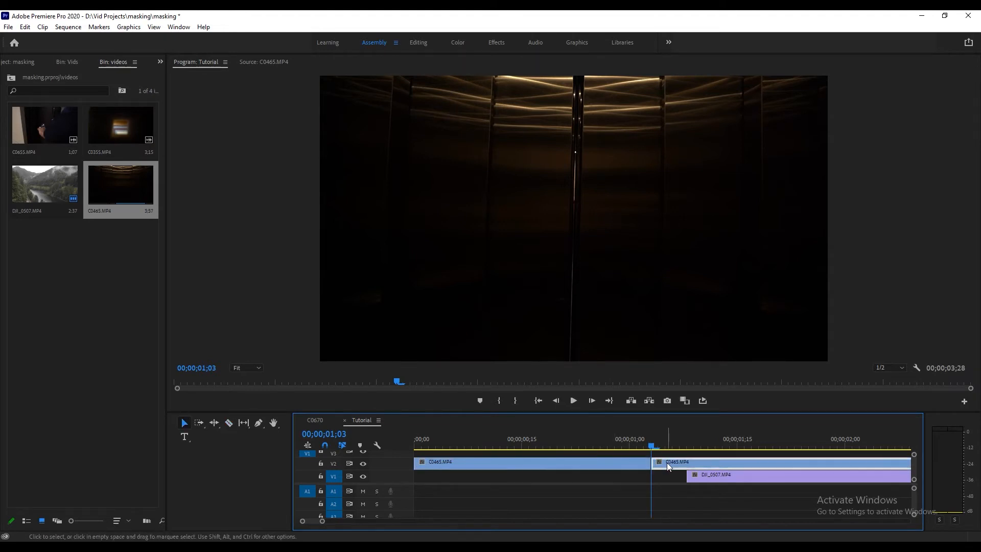
drag(541, 464, 543, 477)
click(663, 467)
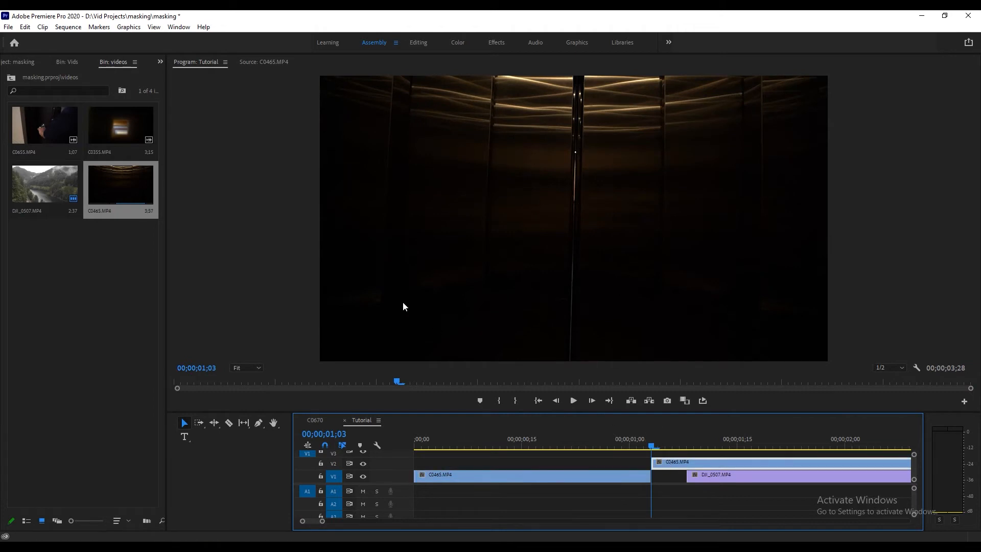
- In the Editing workspace, add a free-drawn opacity mask to the second C0465 clip and rename it "elevator door mask"
click(419, 43)
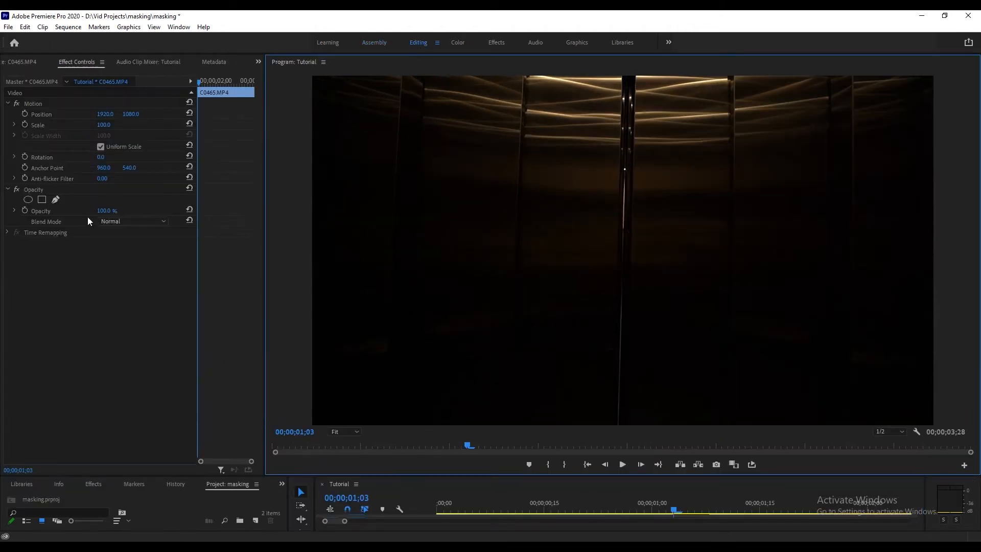
click(56, 200)
right_click(42, 213)
click(58, 220)
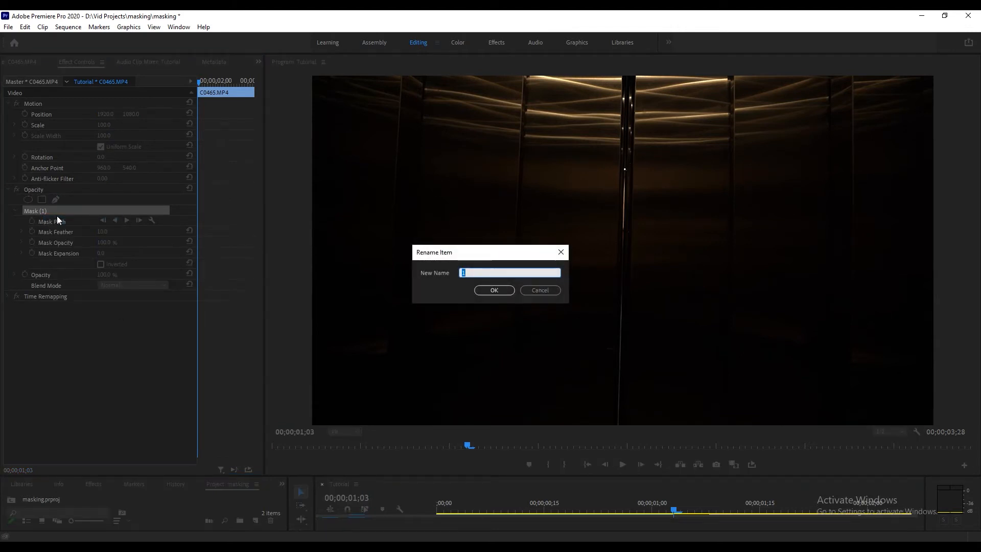
text(elevator door msa)
text(ask)
click(499, 290)
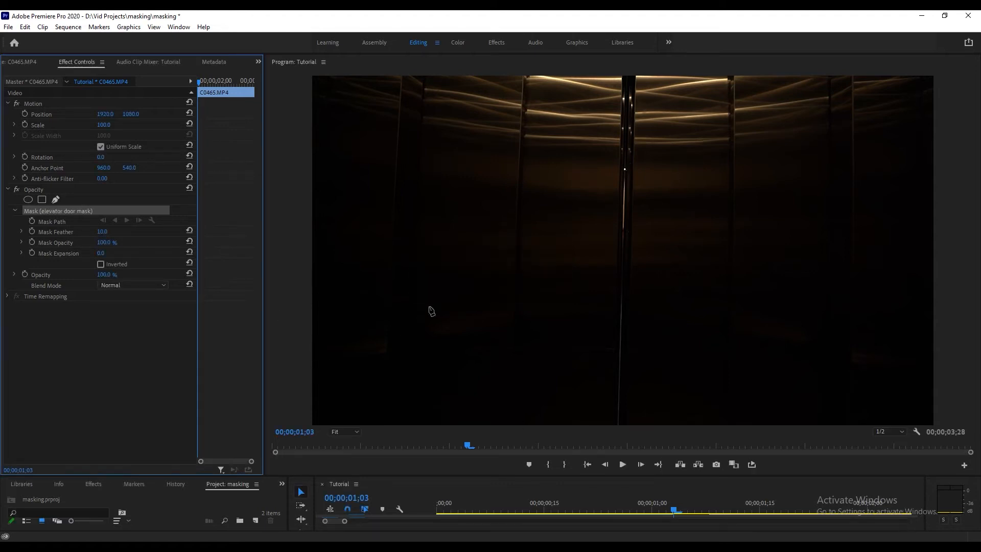
- Enable Mask Feather keyframing for the elevator door mask at 00;00;01;03
click(32, 230)
click(38, 208)
click(95, 329)
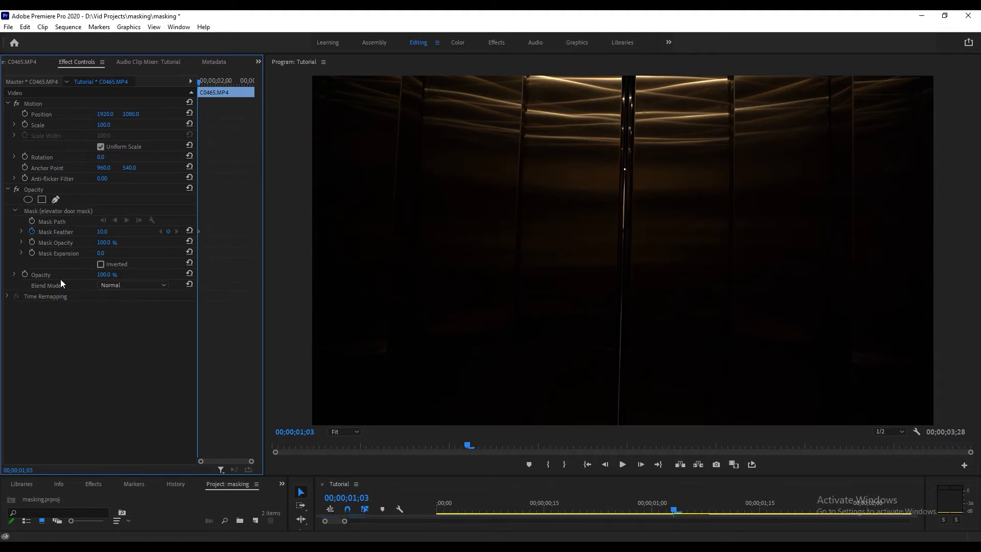
click(32, 232)
click(522, 295)
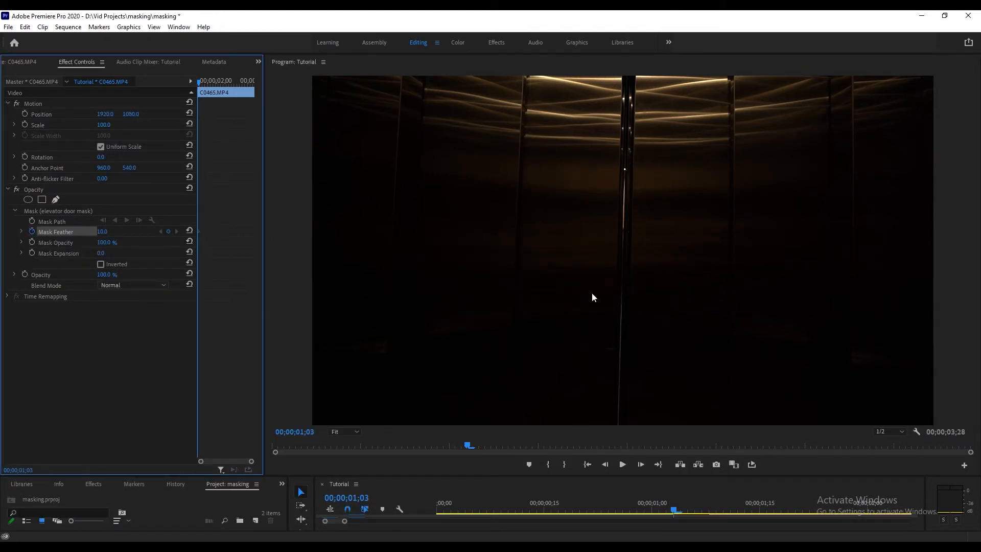
- With the preview at 25%, draw a narrow four-point mask along the gap between the elevator doors, extending beyond the frame's upper and lower edges
click(65, 212)
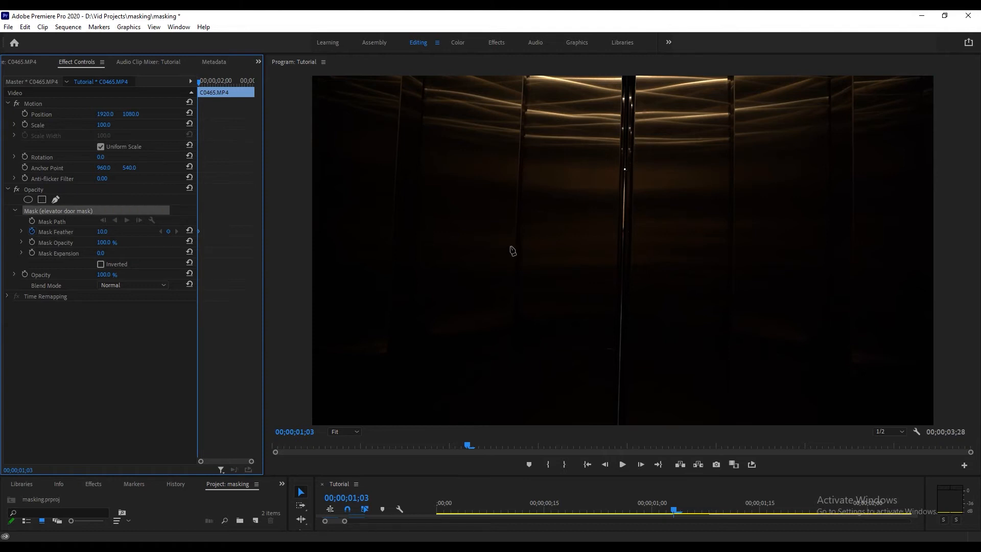
click(347, 432)
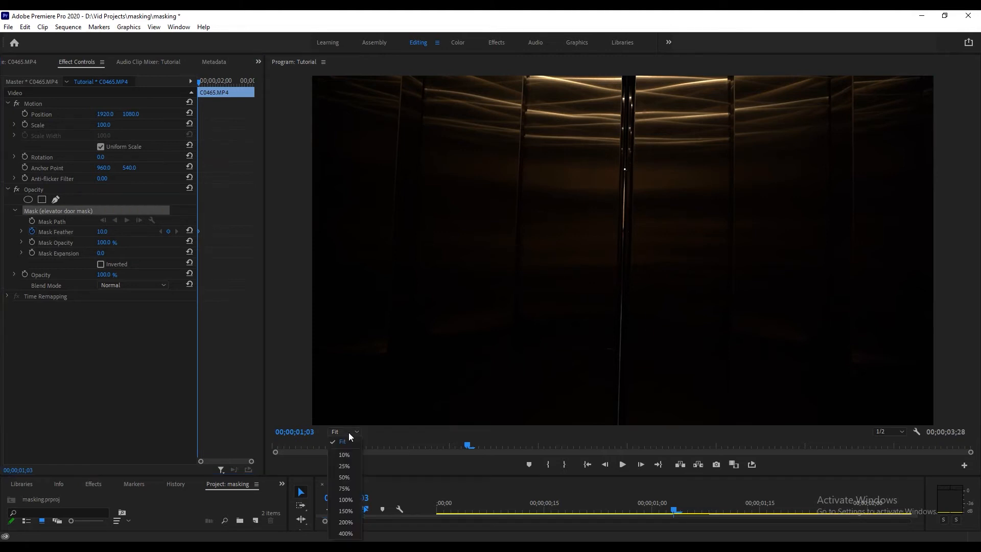
click(351, 465)
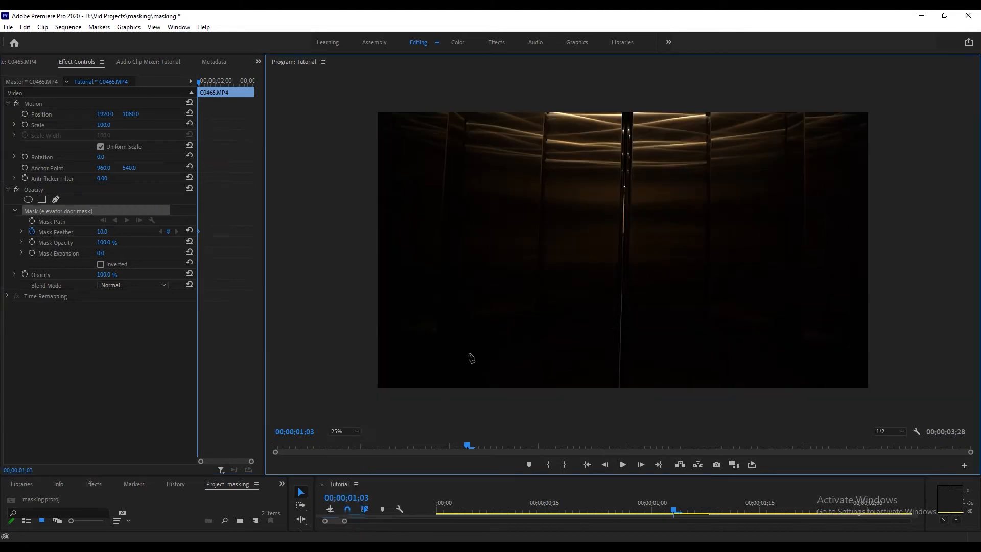
click(626, 109)
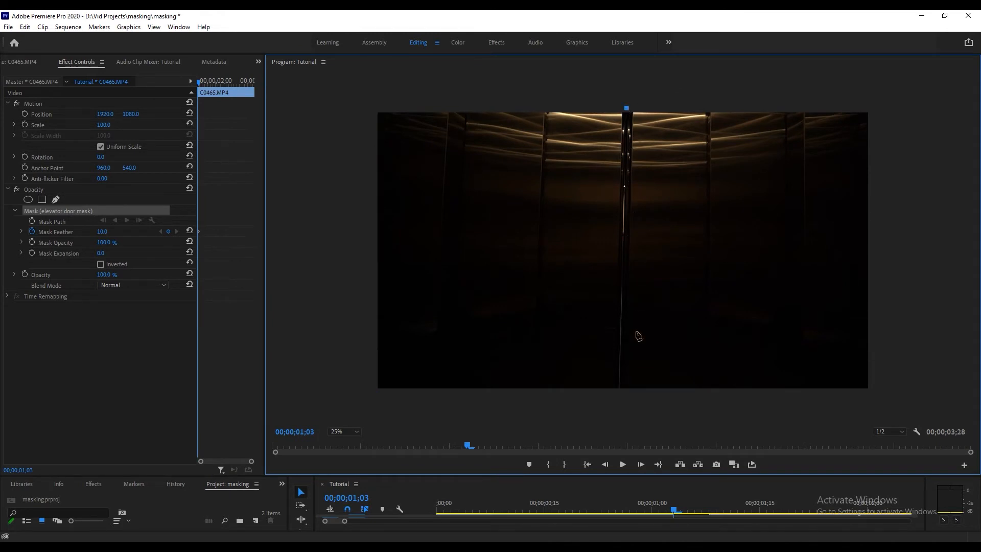
click(616, 391)
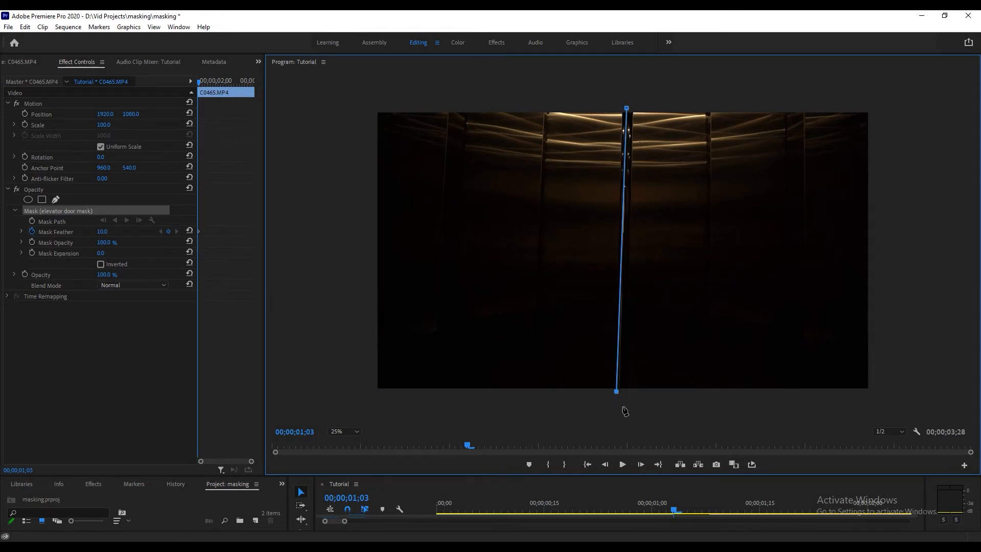
click(634, 96)
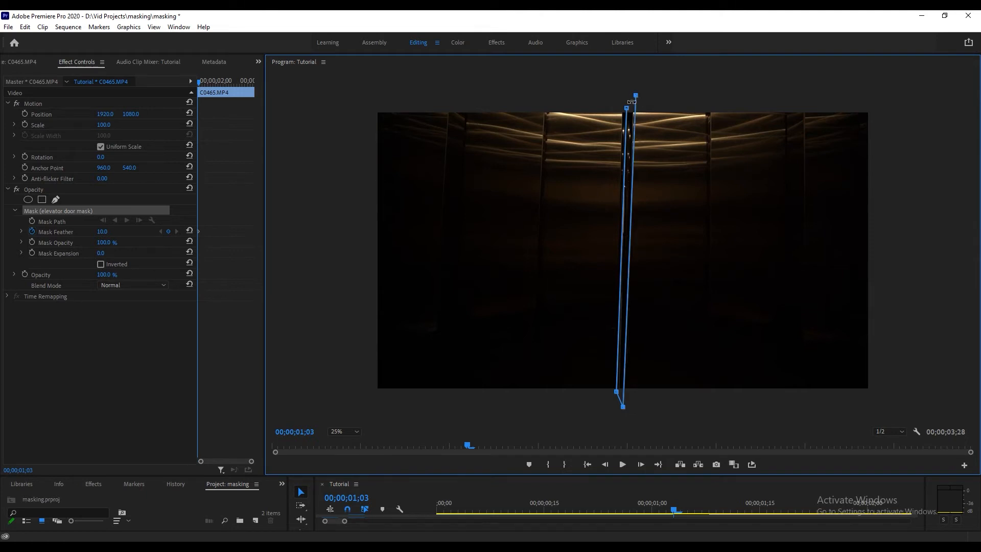
click(627, 109)
drag(633, 96, 627, 96)
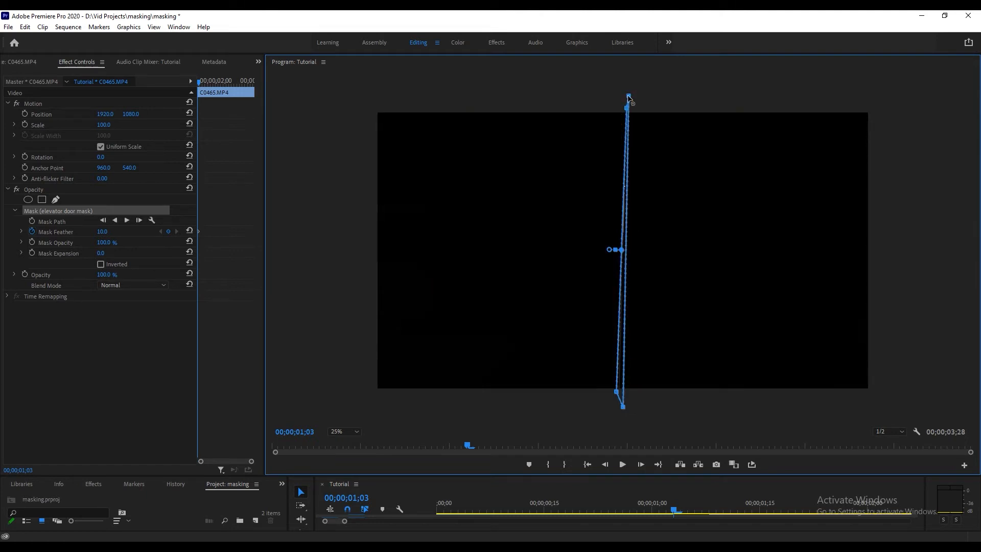
- Narrow the elevator door mask to a thin line along the door gap and invert it
drag(622, 407, 616, 411)
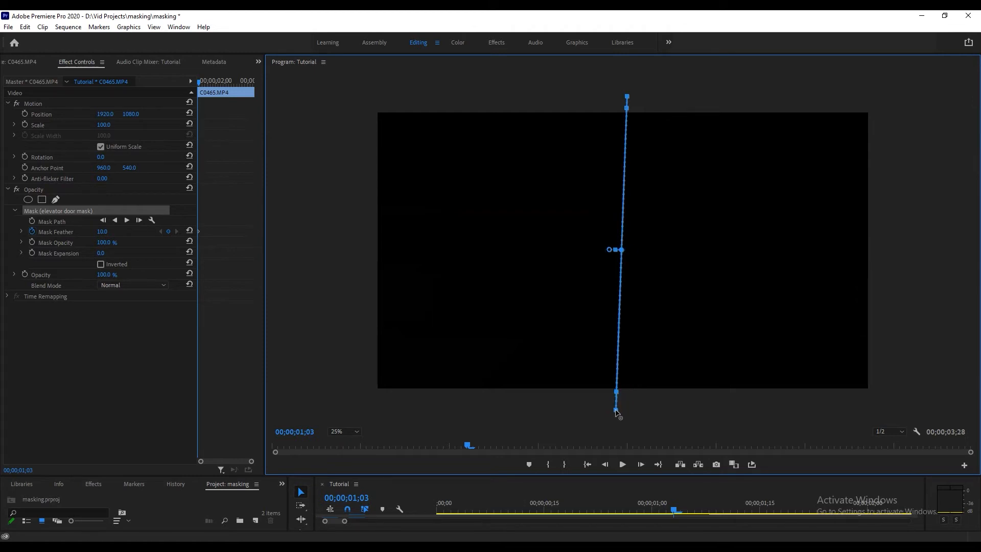
click(100, 264)
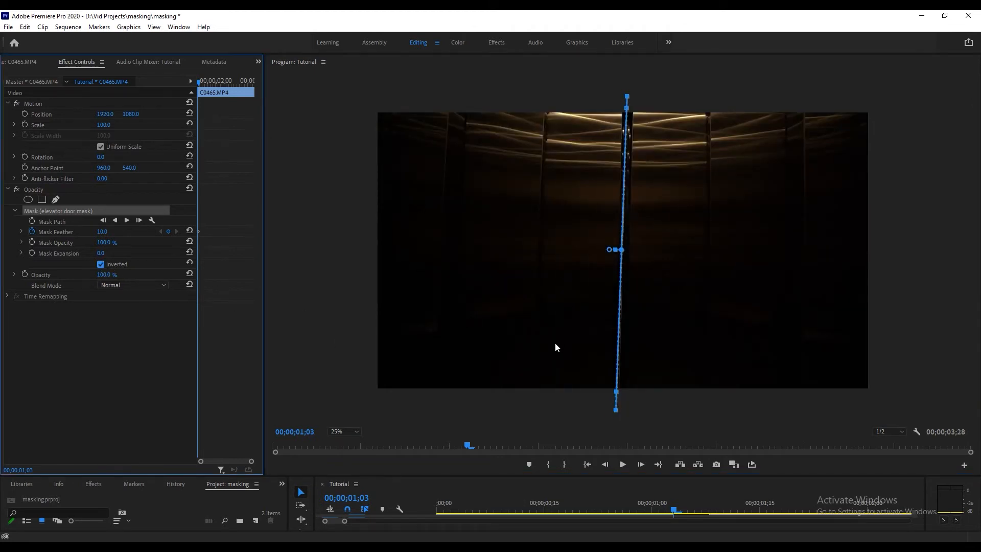
mouse_move(617, 410)
mouse_down()
mouse_move(582, 409)
mouse_move(617, 411)
mouse_up()
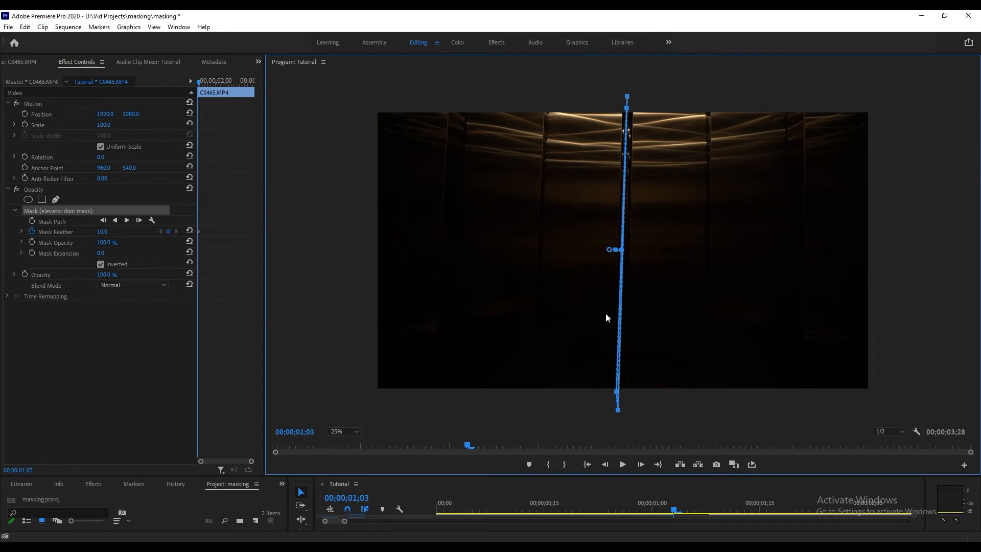
- At 00;00;01;23, pull the mask's lower-left point out to the left door's edge
scroll(480, 339, down, 20)
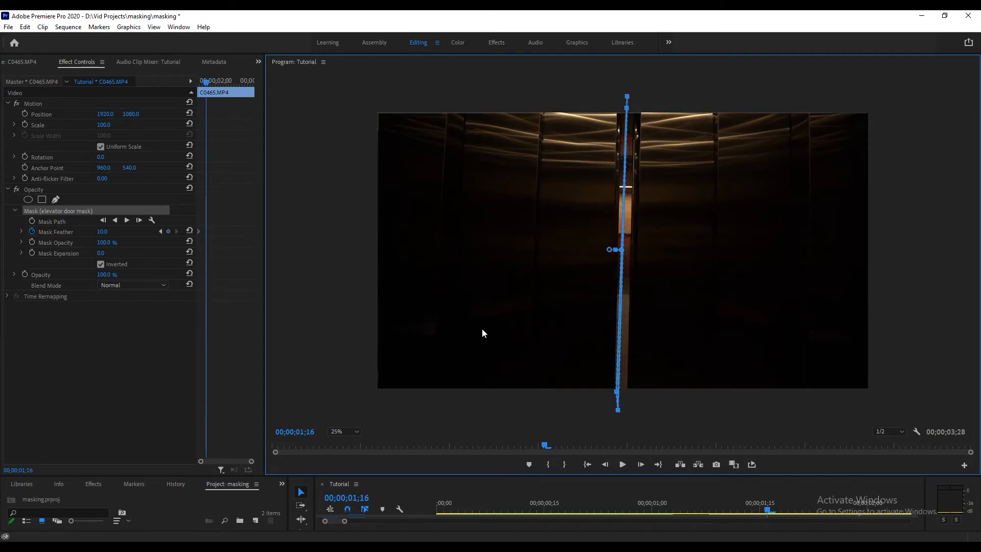
drag(615, 395, 603, 393)
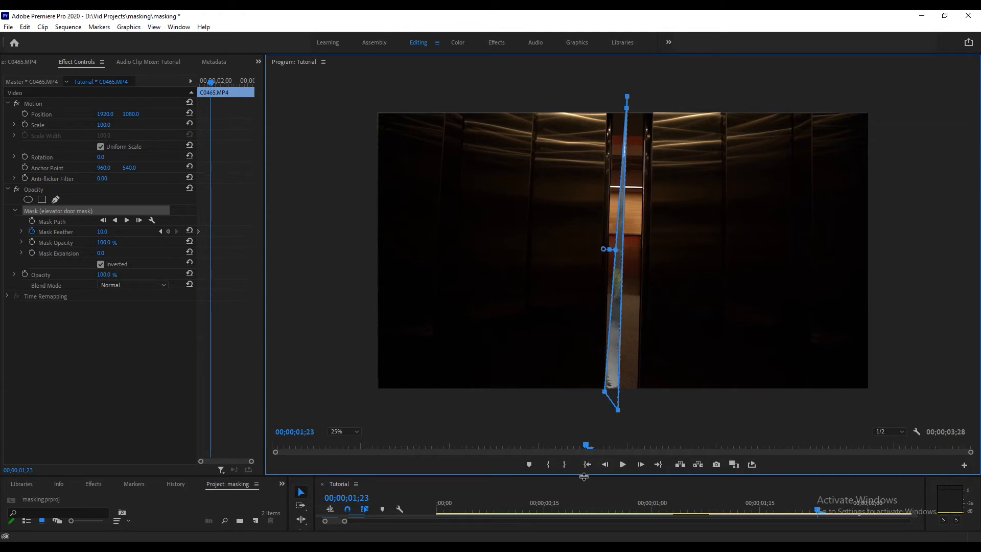
- Move the DJI_0507 clip later on V1 to start at about 00;00;01;14, and hide track V1
drag(583, 476, 584, 383)
drag(716, 465, 759, 465)
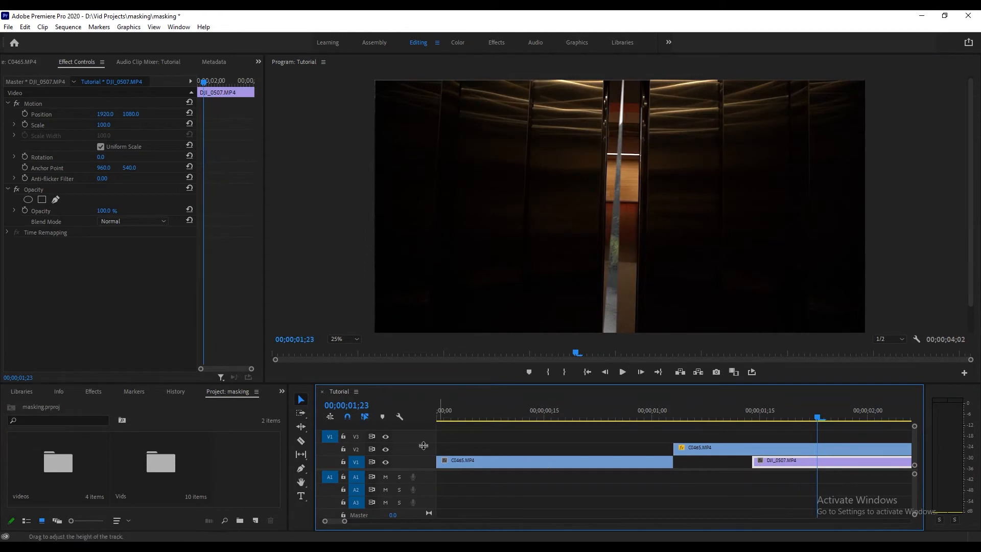
click(385, 462)
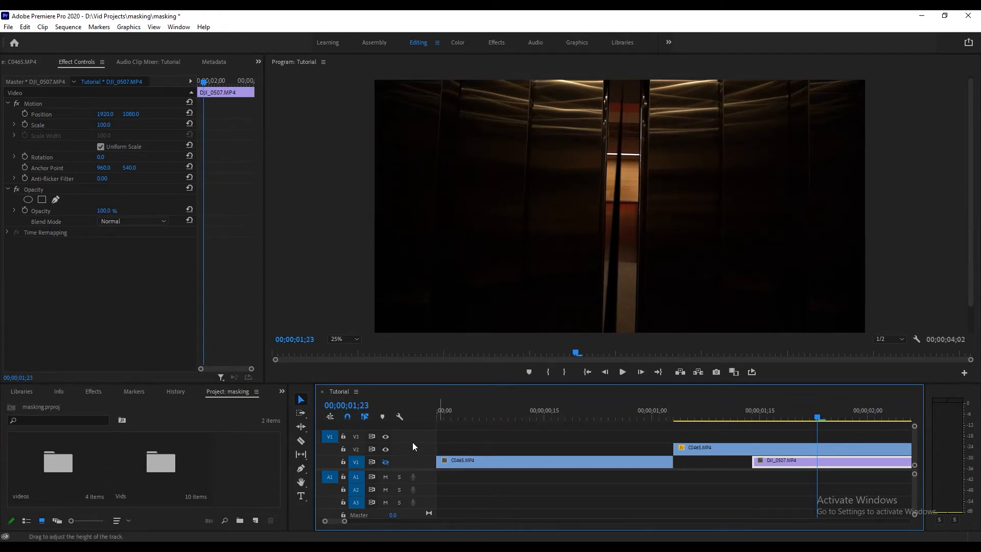
- Reselect the elevator door mask on the second C0465 clip and widen it toward the door edges at 00;00;01;23
click(723, 447)
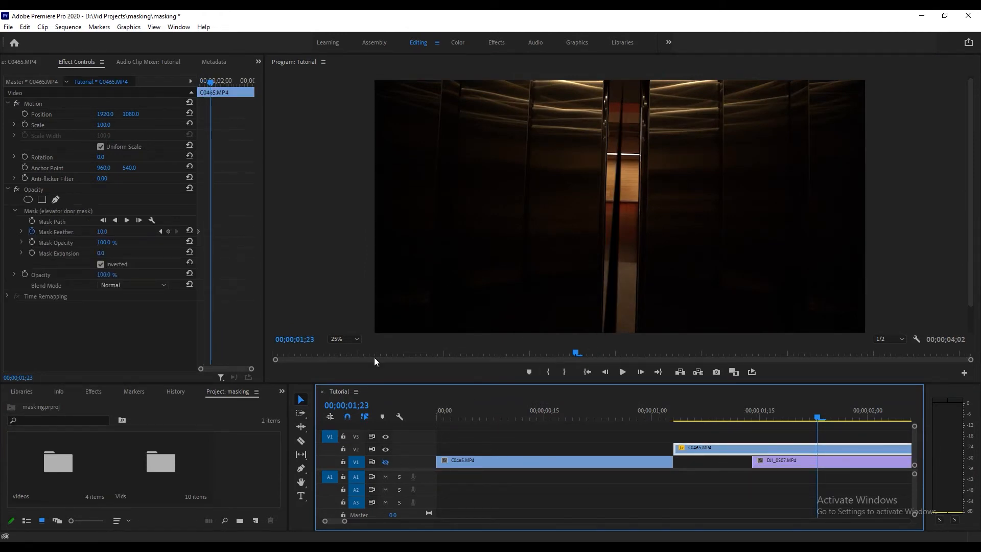
drag(424, 382, 424, 441)
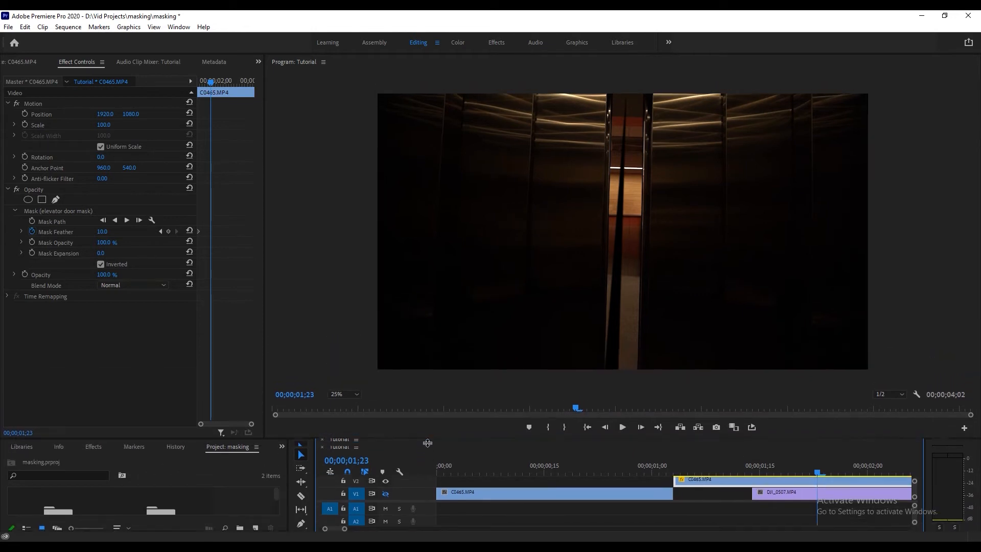
click(612, 361)
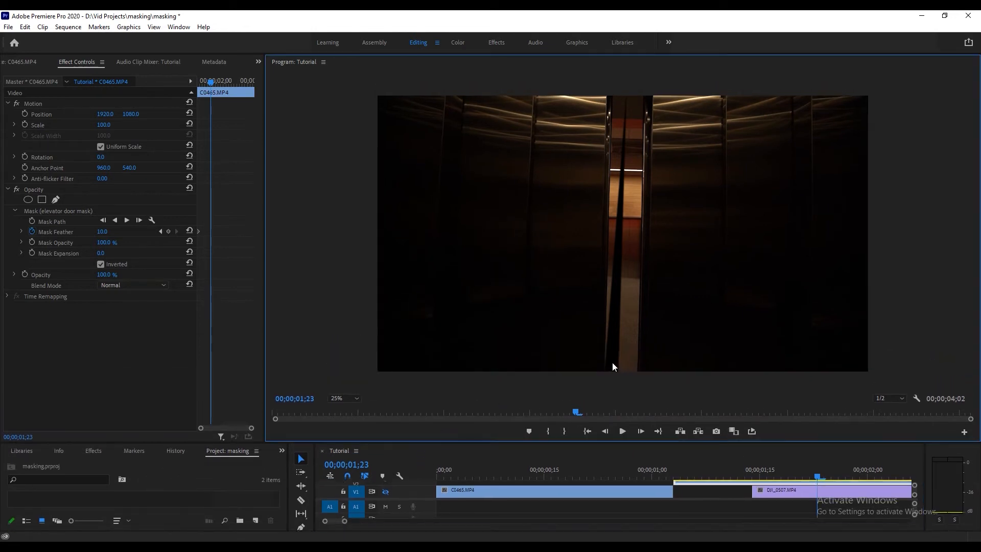
click(32, 212)
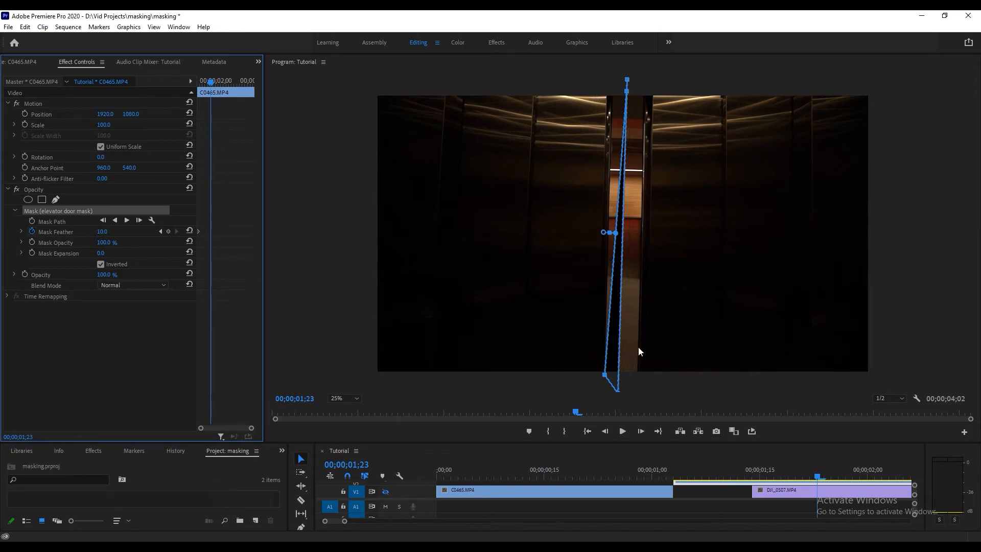
drag(619, 389, 639, 384)
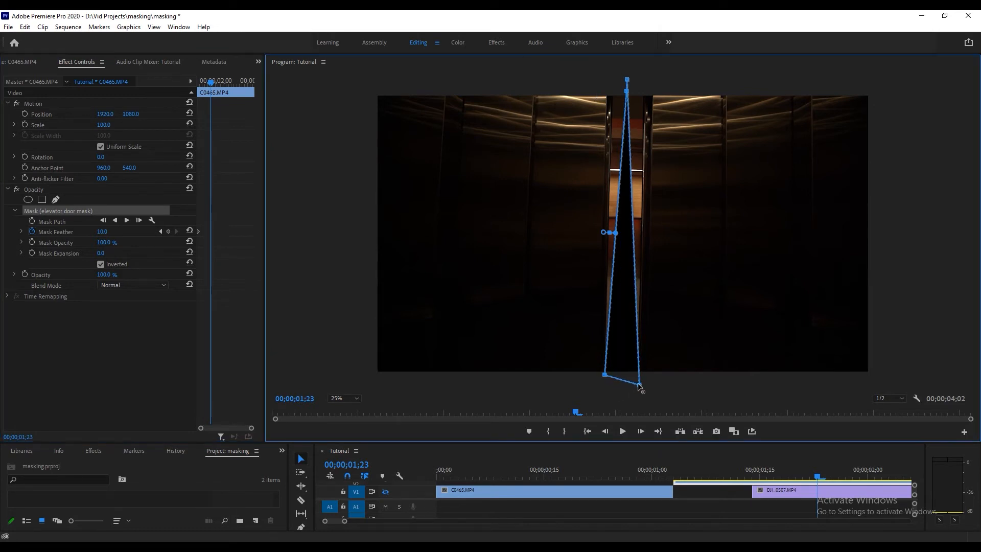
drag(626, 92, 587, 88)
- At 00;00;02;05, widen the mask's corners to match the elevator door opening
key(Right)
key(Right)
key(Right)
key(Right)
key(Right)
key(Right)
key(Right)
key(Right)
key(Right)
key(Right)
key(Right)
key(Right)
drag(604, 374, 574, 378)
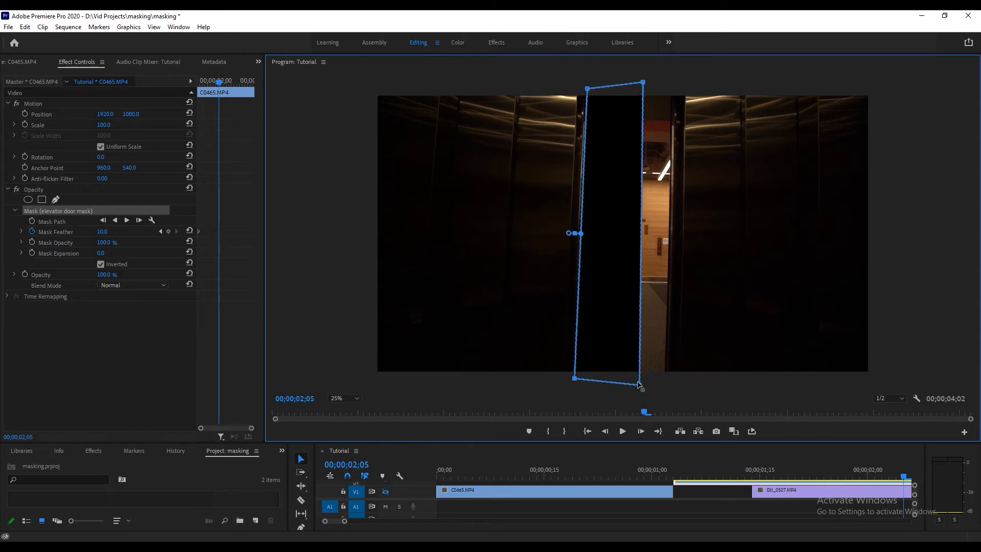
drag(639, 384, 664, 382)
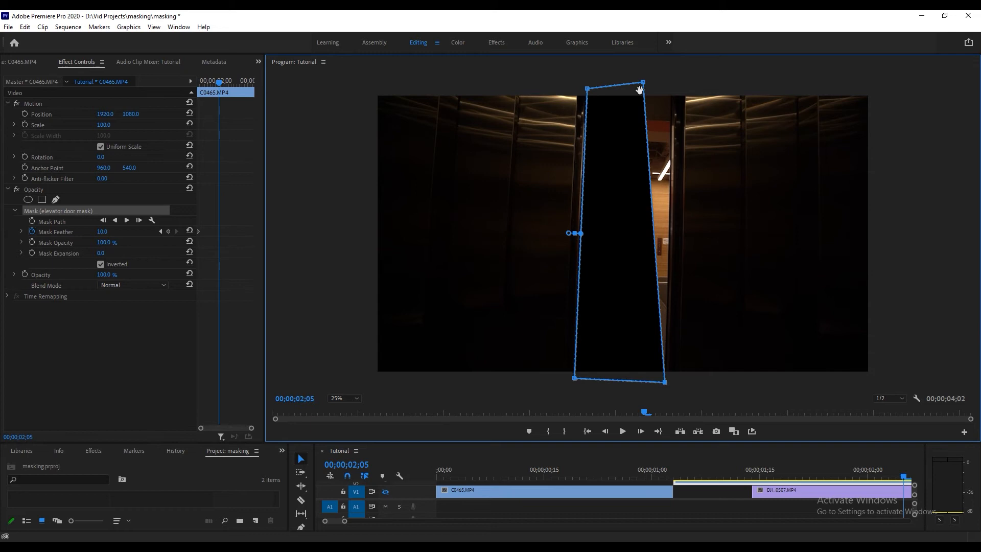
drag(644, 84, 673, 86)
- Turn off Mask Feather keyframing, deleting its keyframes, and enable Mask Path keyframing at 00;00;01;03
key(Left)
key(Left)
key(Left)
key(Left)
key(Left)
key(Left)
key(Left)
key(Left)
key(Left)
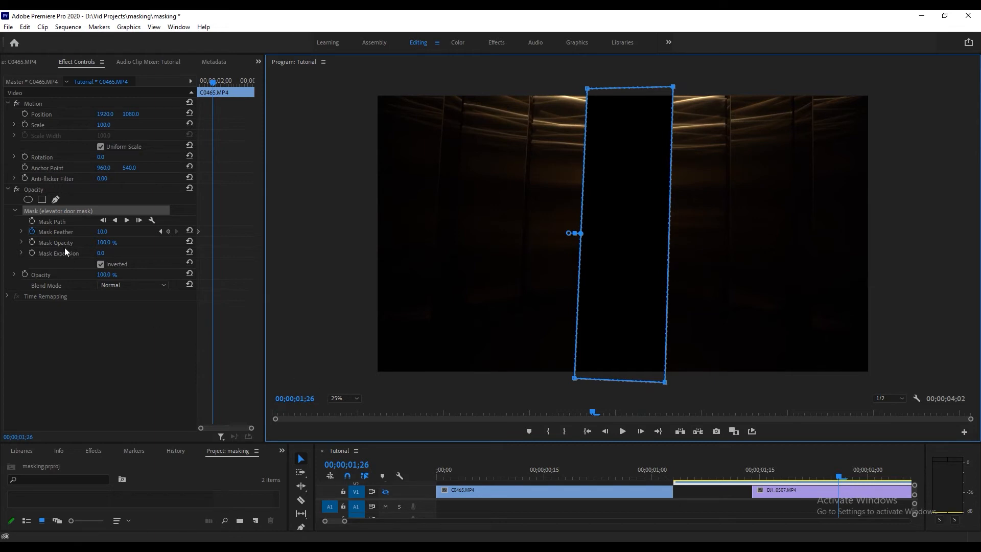
click(37, 232)
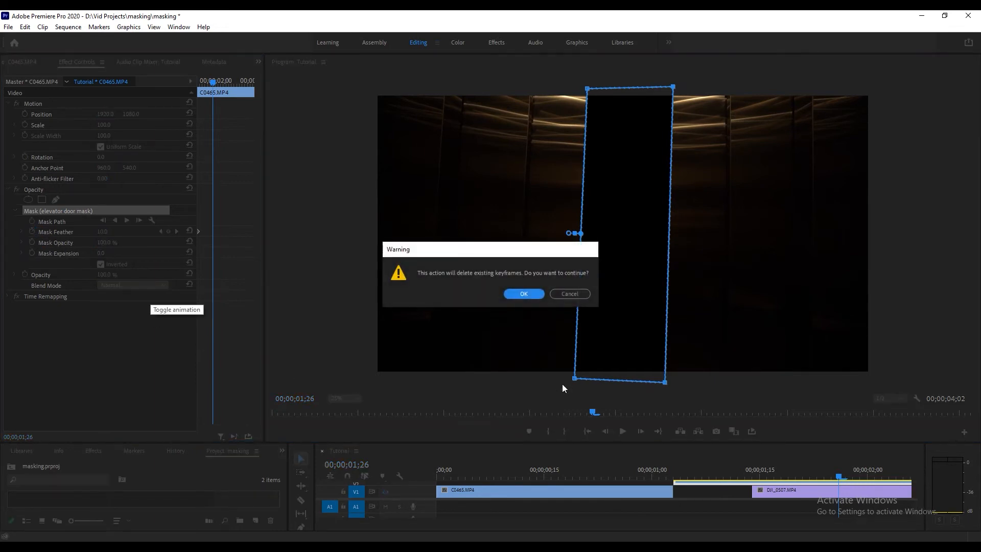
click(528, 293)
drag(701, 470, 673, 469)
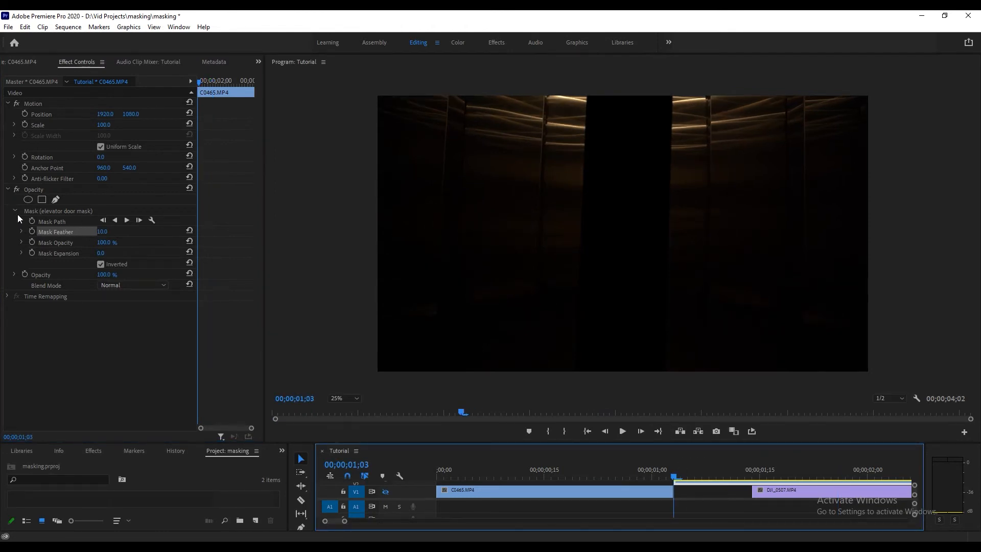
click(31, 220)
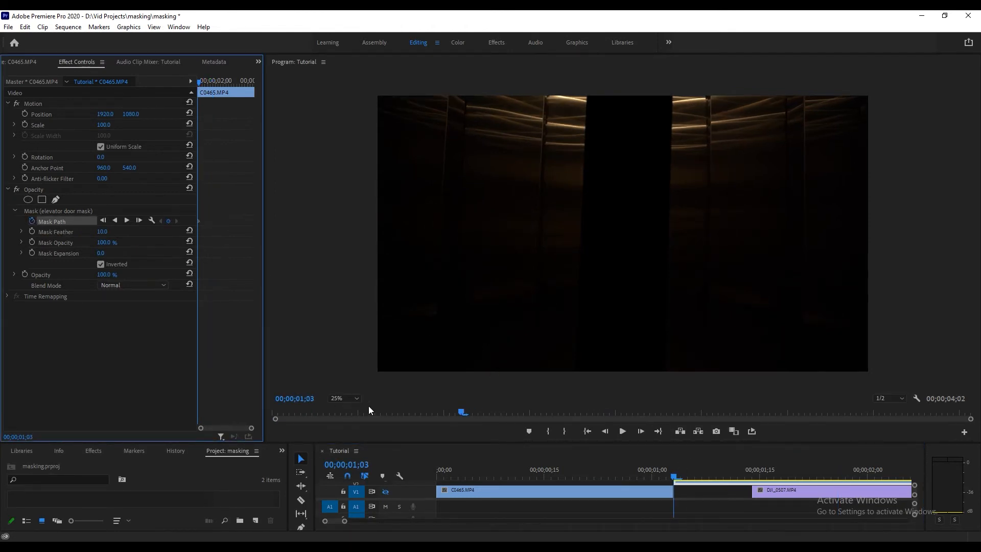
- At 00;00;01;03, reshape the elevator door mask into a thin sliver along the gap between the closed doors
click(49, 211)
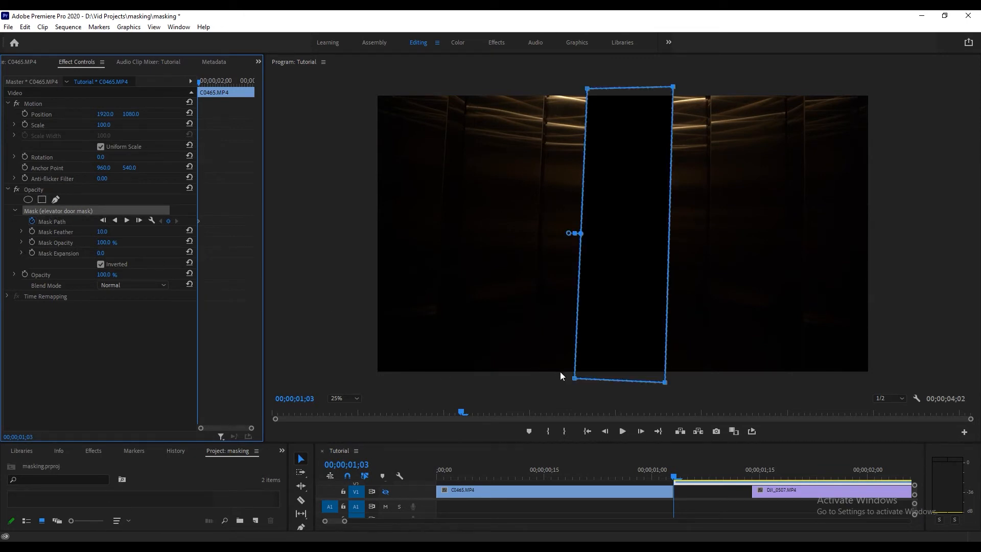
drag(665, 382, 642, 403)
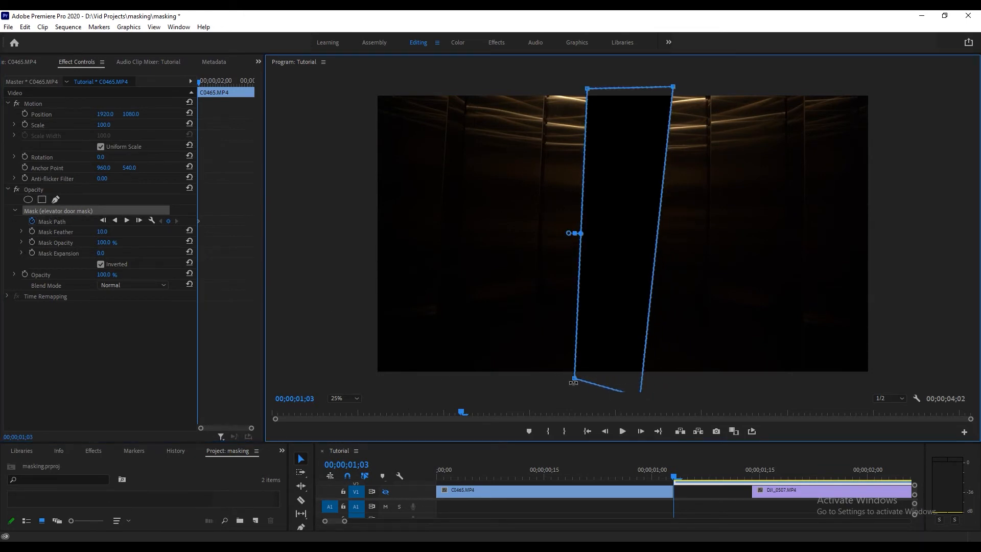
drag(573, 384, 620, 381)
drag(586, 94, 626, 93)
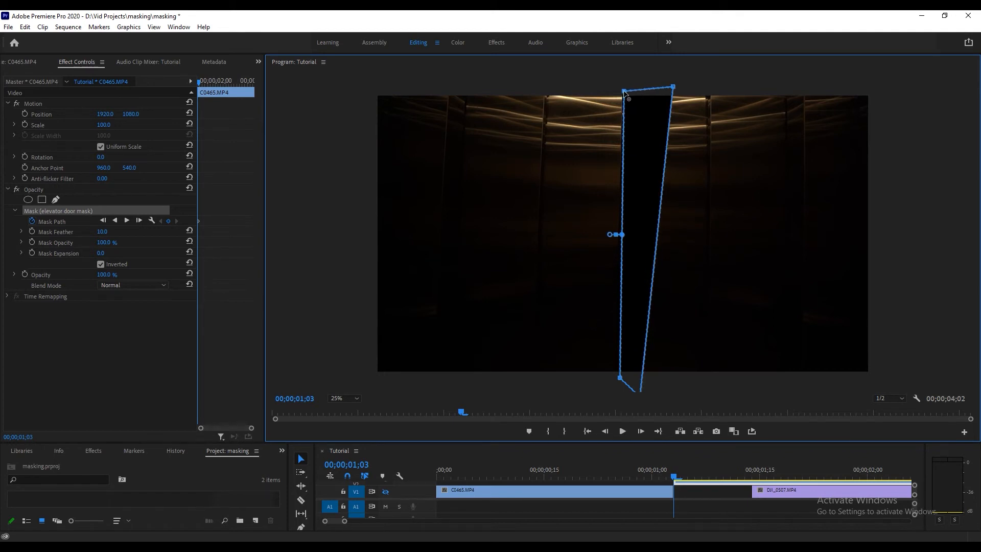
drag(673, 86, 624, 81)
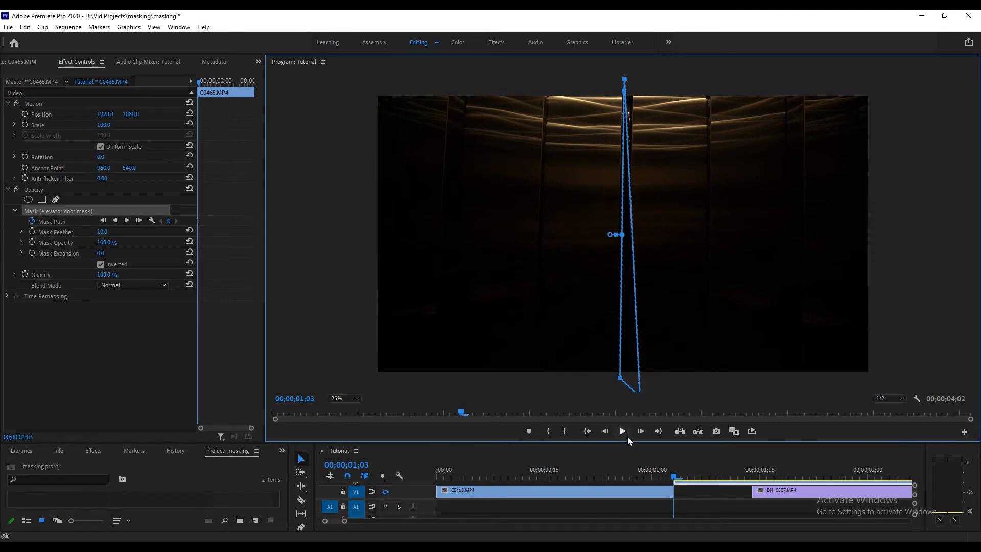
drag(626, 441, 632, 455)
mouse_move(639, 402)
mouse_down()
mouse_move(609, 405)
mouse_move(623, 408)
mouse_up()
- At 00;00;01;26, widen the mask's corners to the edges of the partly open doors
scroll(548, 385, down, 8)
scroll(548, 383, down, 15)
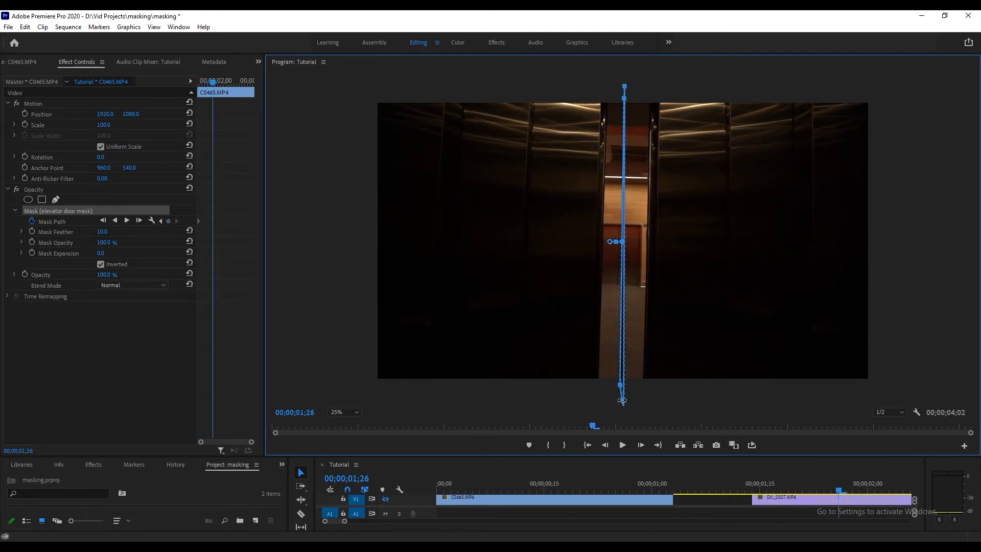
drag(637, 456, 637, 462)
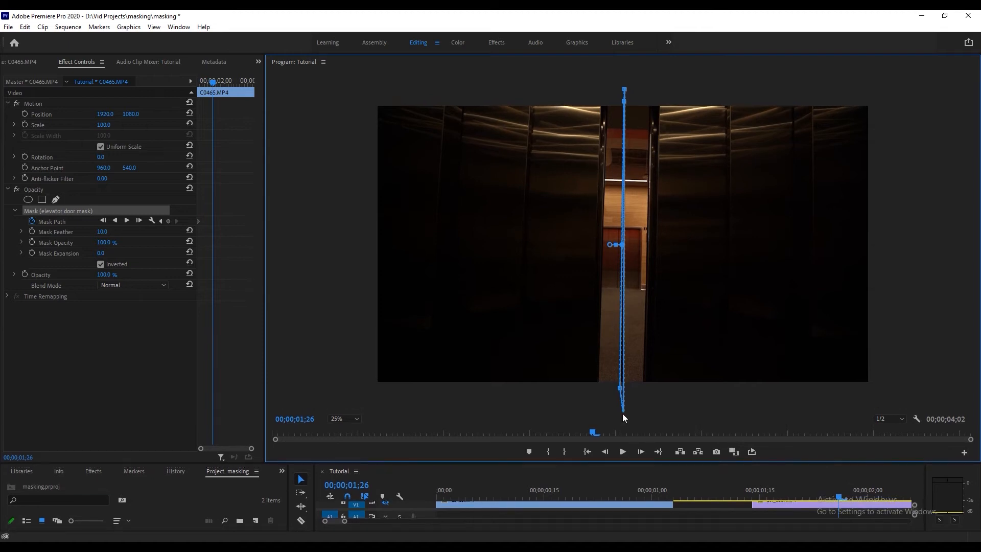
drag(623, 412, 597, 386)
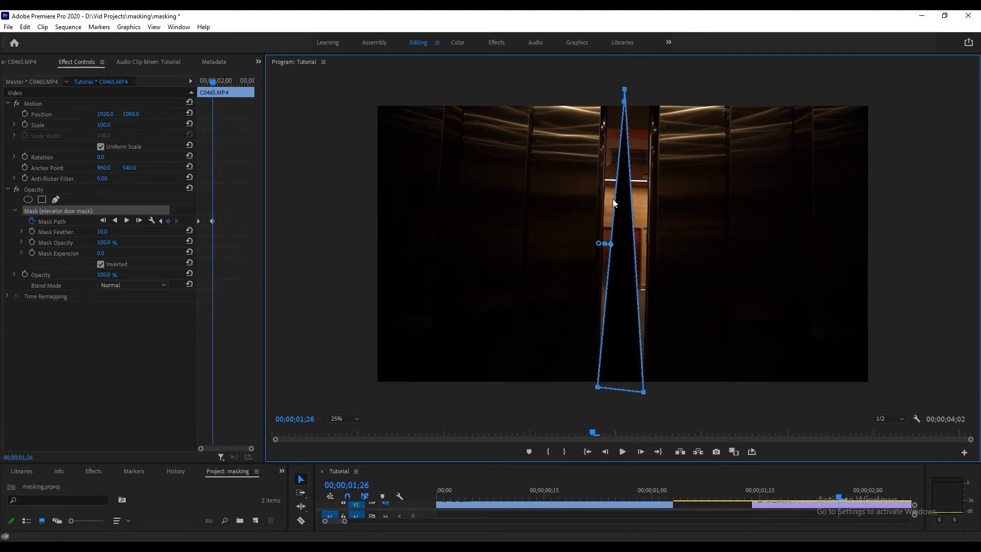
drag(617, 102, 579, 97)
- Advance 12 frames and widen all four mask corners to the edges of the elevator doors
key(Right)
key(Right)
key(Right)
key(Right)
key(Right)
key(Right)
key(Right)
key(Right)
key(Right)
key(Right)
key(Right)
key(Right)
drag(598, 387, 570, 389)
drag(643, 392, 676, 393)
drag(648, 92, 681, 92)
- At 00;00;02;23, move all four mask corners outward to follow the opening elevator doors
scroll(598, 151, down, 12)
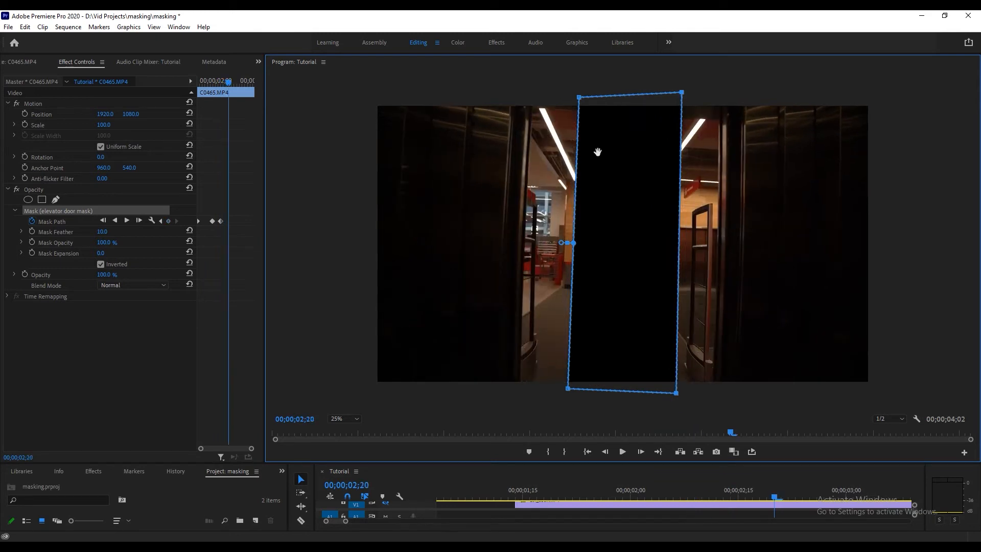
scroll(588, 152, up, 20)
scroll(584, 153, down, 20)
drag(578, 97, 511, 91)
drag(567, 389, 498, 392)
drag(676, 393, 735, 388)
drag(681, 92, 738, 93)
- Advance 12 frames from 00;00;02;23 and move all four mask corners outward to the door frame
scroll(609, 171, down, 12)
drag(507, 92, 443, 92)
drag(499, 392, 446, 395)
drag(735, 388, 783, 395)
drag(738, 93, 794, 93)
- Advance 13 more frames and slightly adjust the mask's left corners and upper-right corner, undoing one point move
scroll(501, 153, down, 13)
drag(443, 92, 427, 90)
drag(442, 402, 426, 397)
key(ctrl+z)
drag(794, 93, 797, 93)
- Advance nine frames and extend the mask's corners beyond the frame's left and right edges
scroll(639, 199, down, 9)
drag(427, 89, 371, 90)
drag(426, 396, 366, 390)
drag(797, 93, 875, 98)
- Scrub between 00;00;02;23 and 00;00;03;21 to check how the mask follows the elevator doors
scroll(744, 322, up, 20)
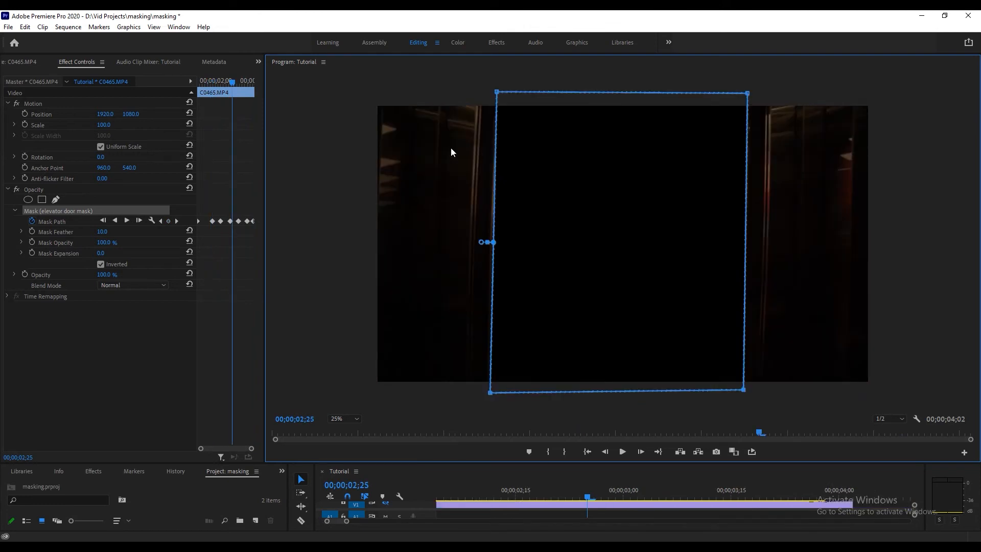
scroll(450, 147, up, 2)
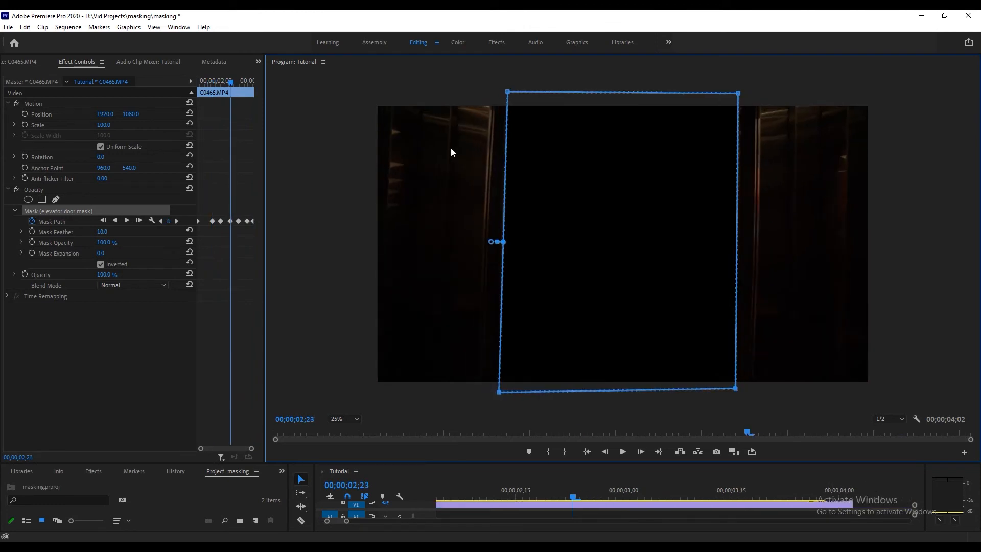
scroll(451, 148, down, 1)
scroll(469, 167, down, 5)
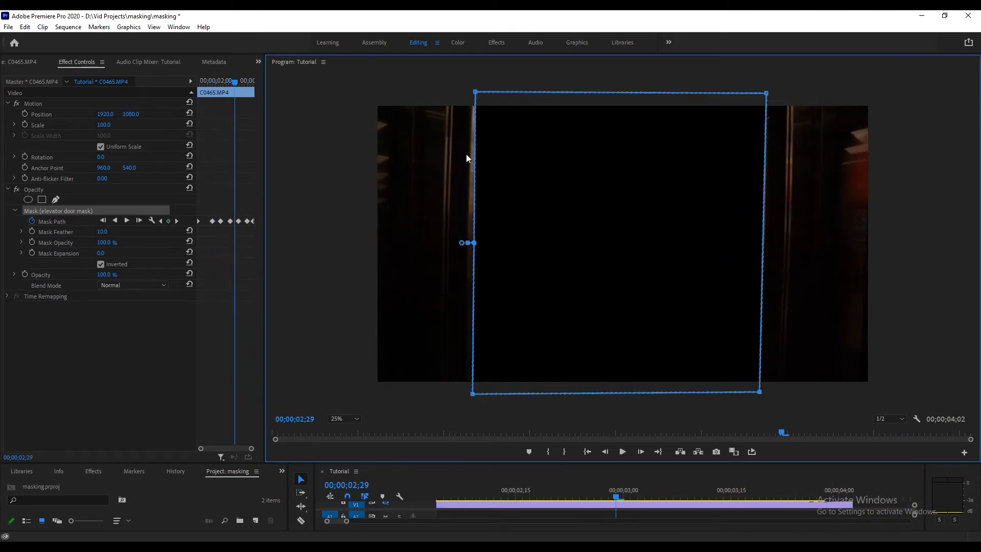
scroll(466, 154, down, 4)
scroll(455, 164, down, 4)
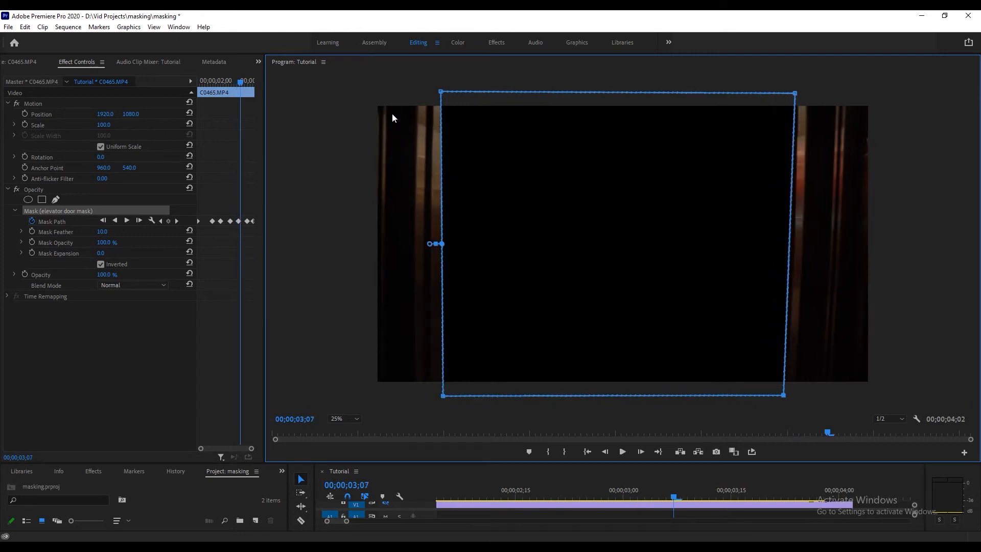
scroll(453, 196, down, 12)
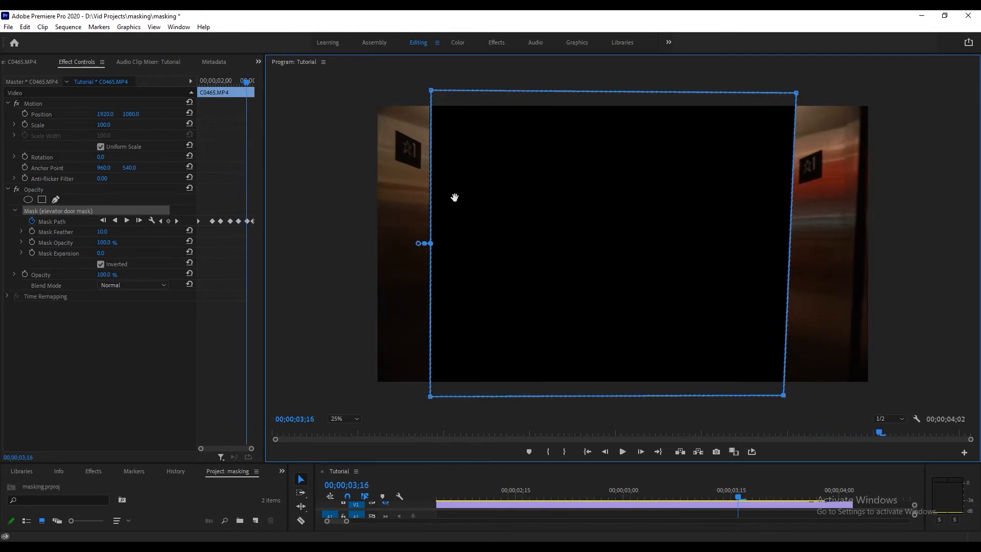
scroll(454, 197, up, 20)
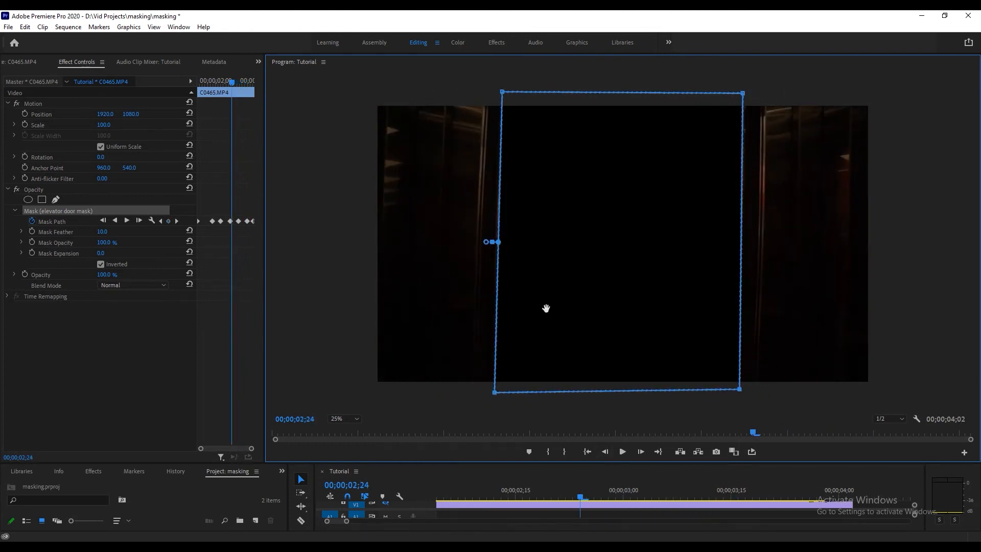
scroll(546, 308, down, 20)
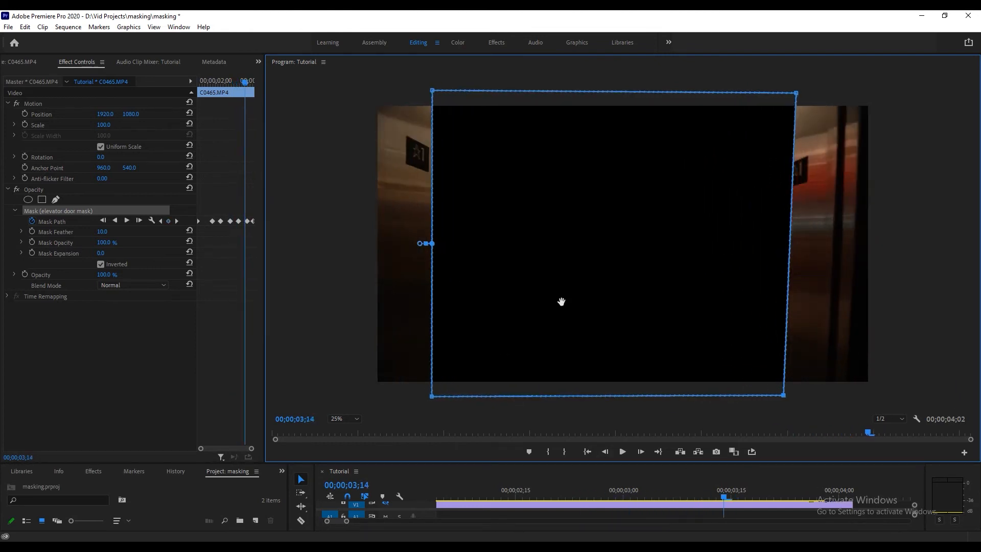
scroll(561, 302, down, 7)
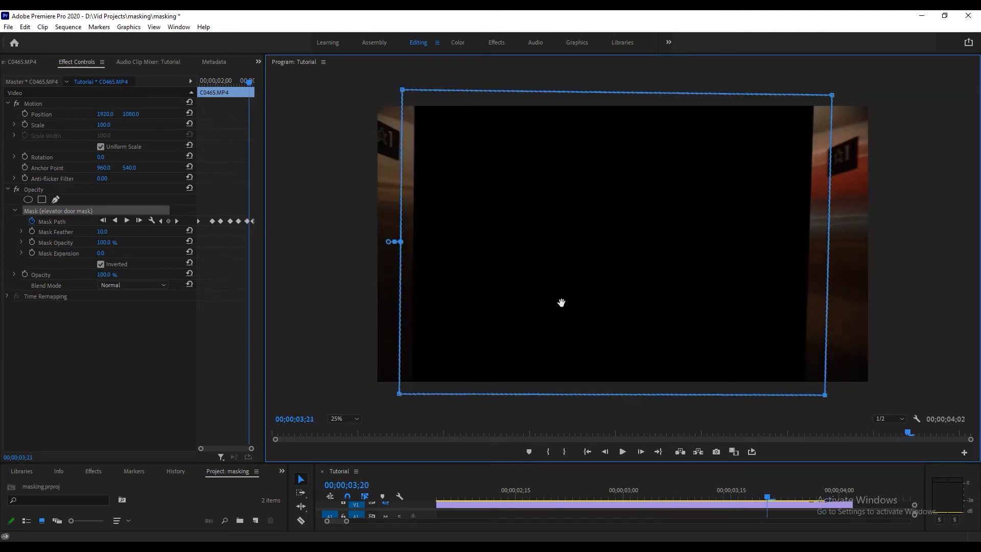
scroll(561, 302, up, 4)
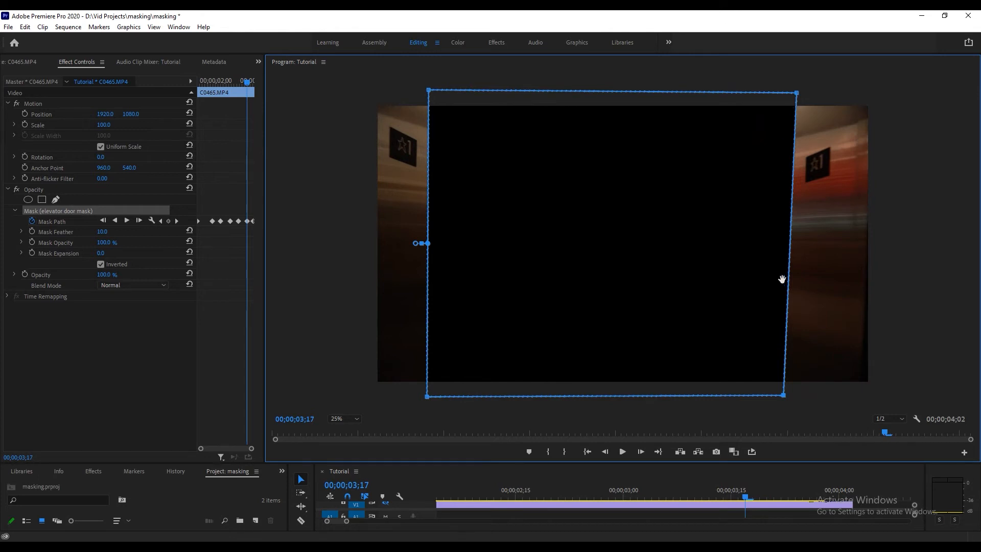
- Return to 00;00;03;08, enlarge the timeline area and turn the V1 track output back on
scroll(776, 250, up, 9)
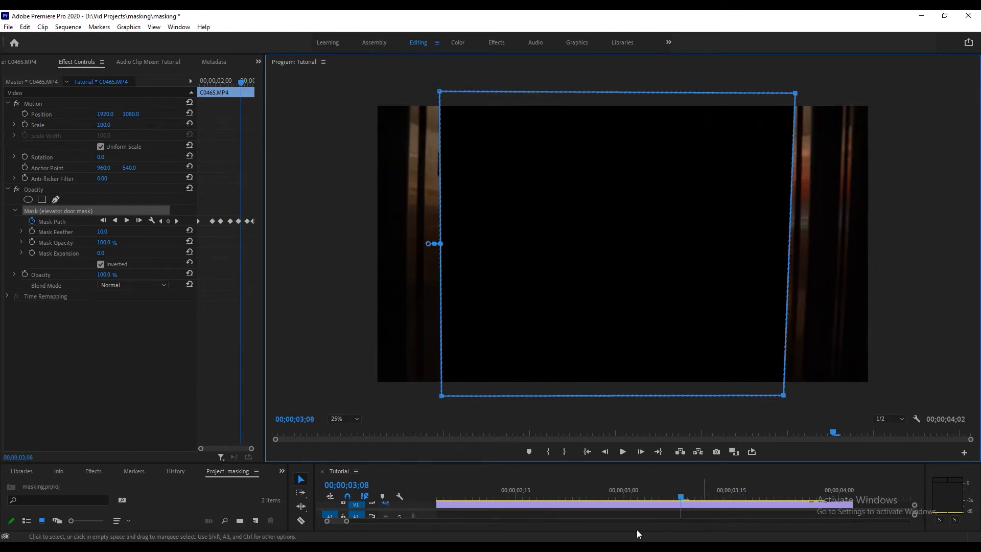
drag(616, 463, 616, 364)
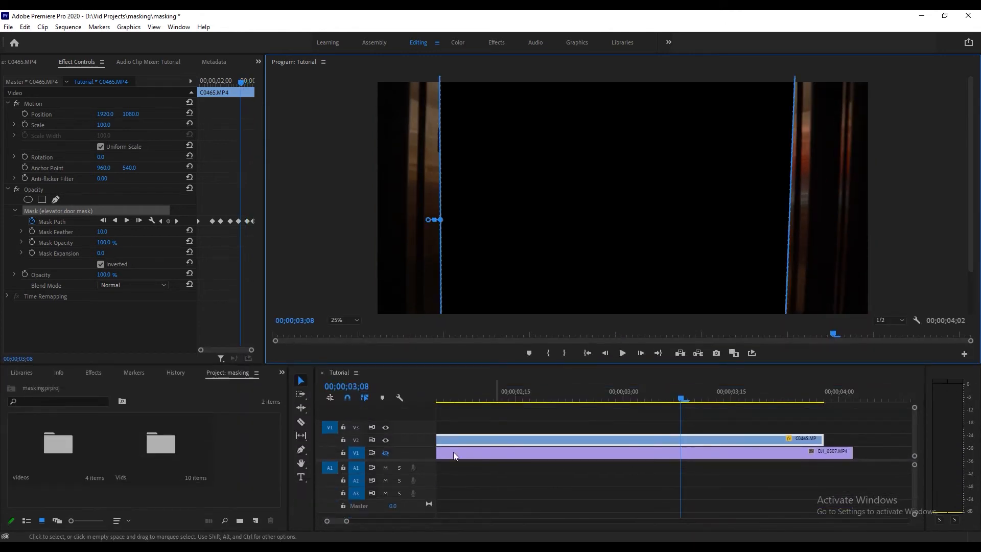
click(386, 452)
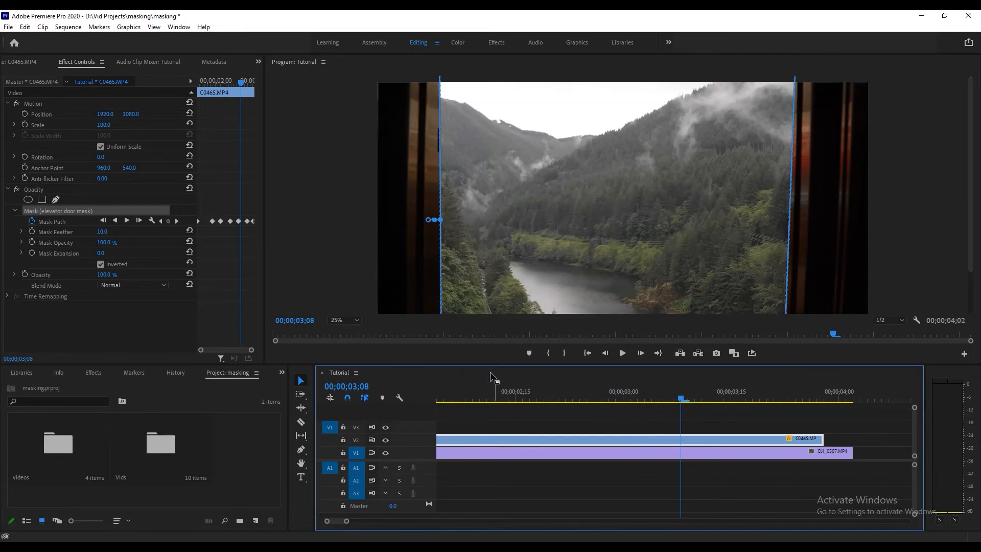
- Play the sequence from the start to check DJI_0507 appearing through the elevator doors
click(437, 392)
drag(348, 521, 381, 521)
drag(485, 391, 428, 401)
key(space)
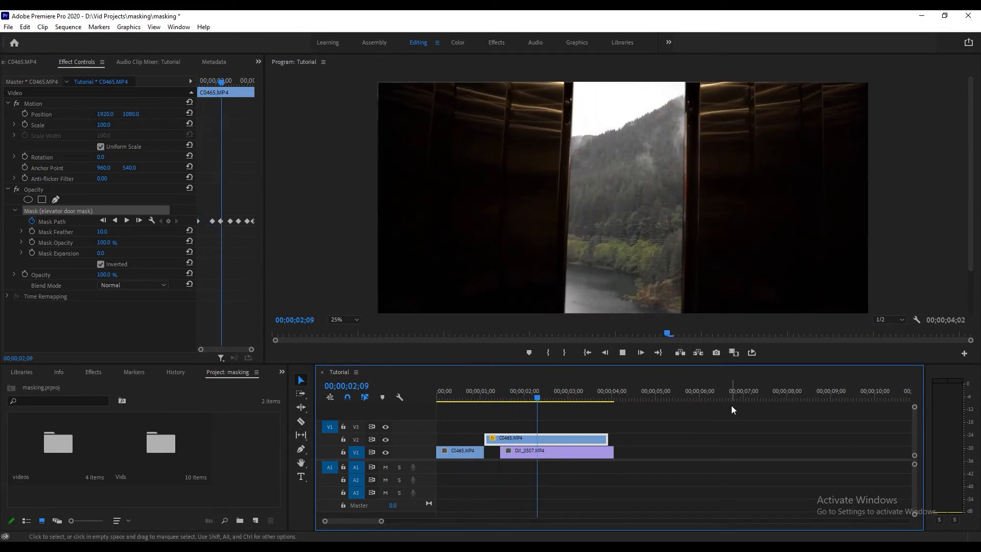
- Align DJI_0507's start and end on V1 with the masked C0465 clip above, and play the sequence from the beginning
drag(452, 398, 482, 397)
drag(532, 458, 513, 456)
drag(596, 452, 607, 451)
click(440, 392)
key(space)
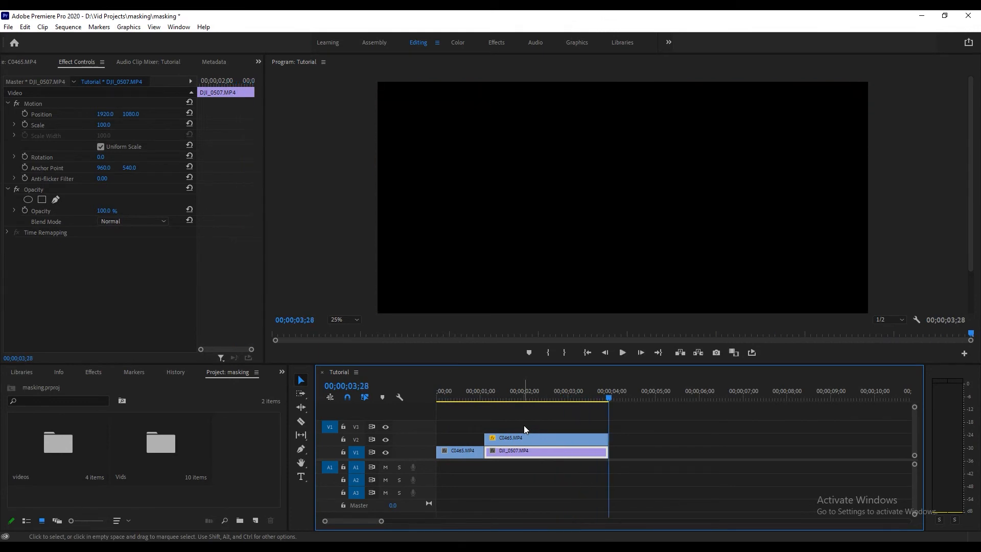
- In the Editing workspace, keyframe C0355's Scale at 474 at 00;00;00;00 and at 100 at 00;00;00;22
click(375, 42)
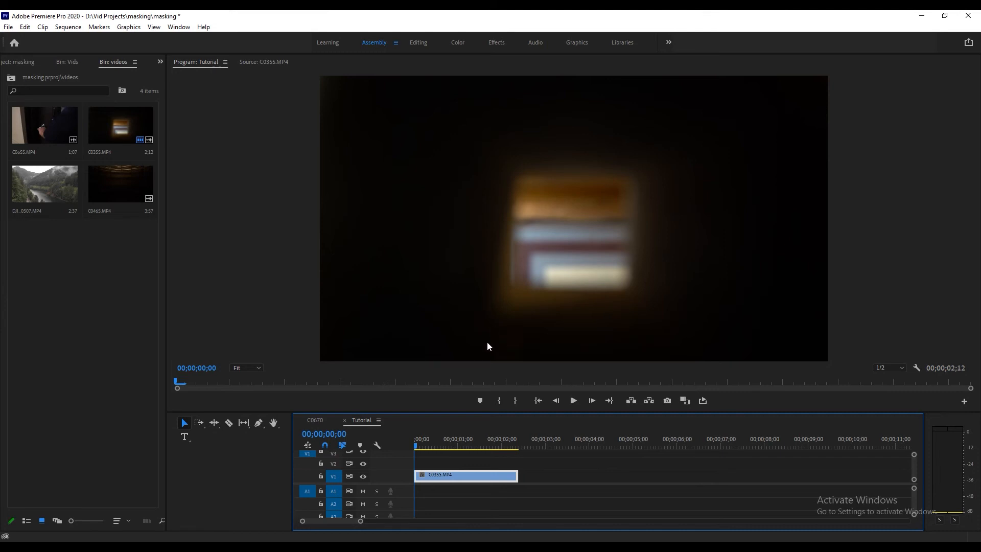
click(422, 41)
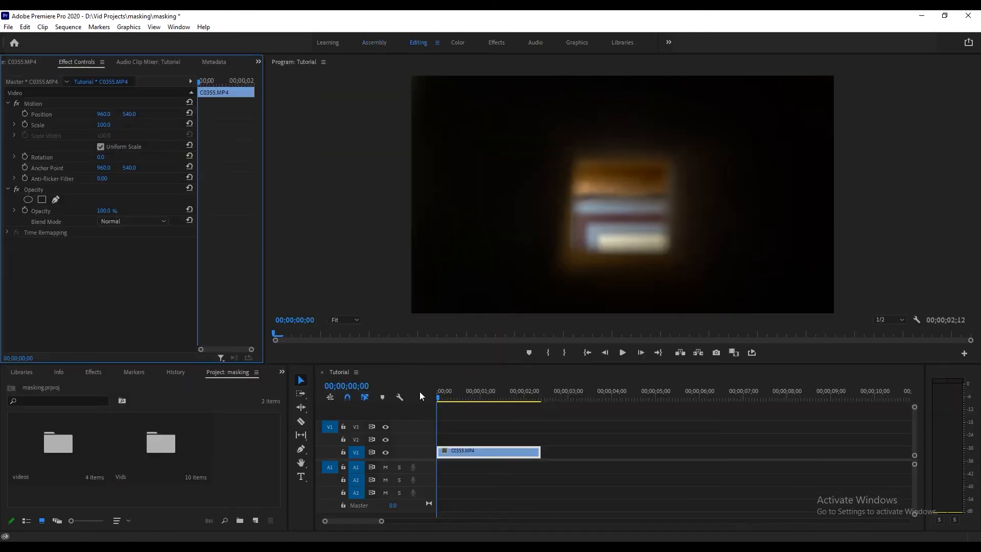
click(25, 124)
drag(105, 127, 298, 127)
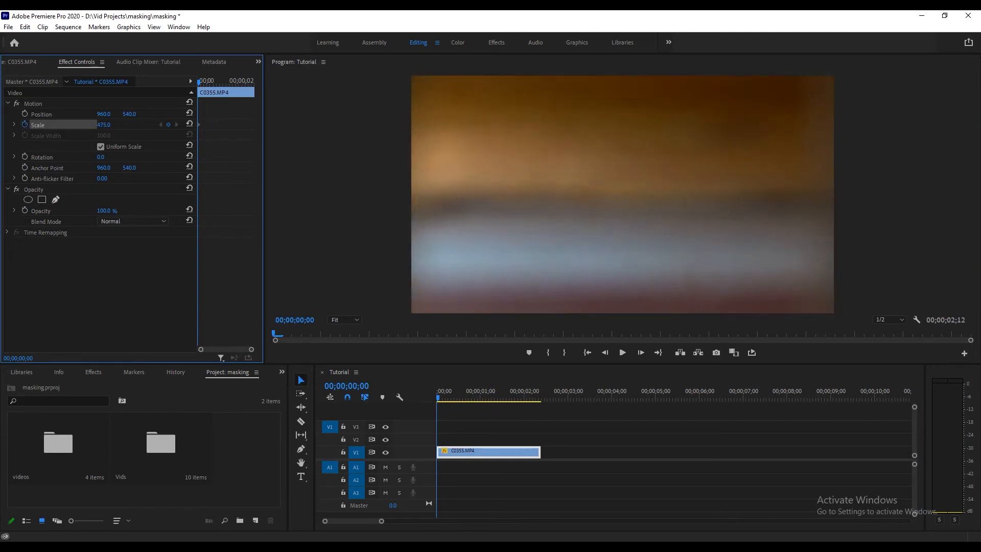
click(428, 404)
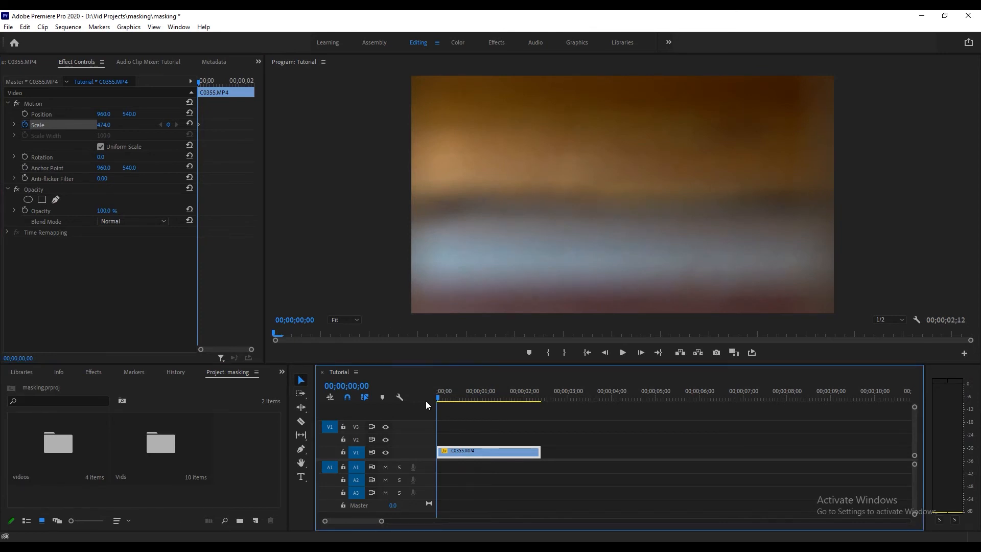
drag(437, 396, 471, 384)
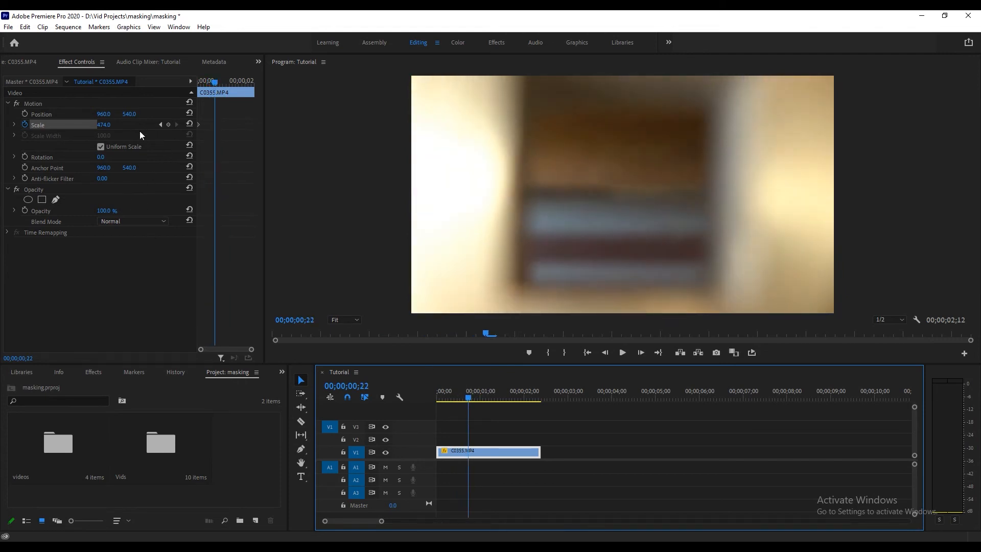
click(189, 124)
- Play C0355 from the start to check the scale animation
click(433, 397)
key(space)
key(space)
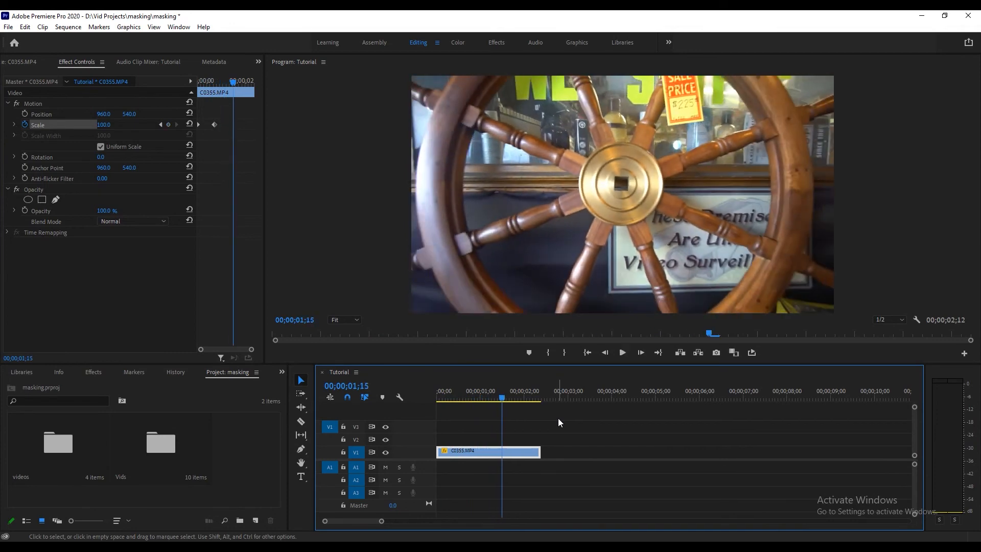
key(space)
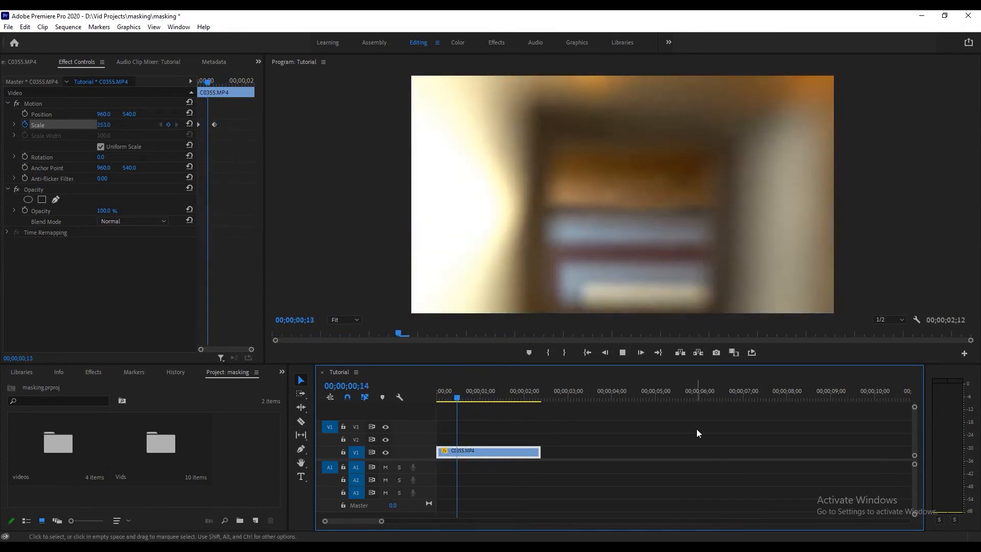
key(space)
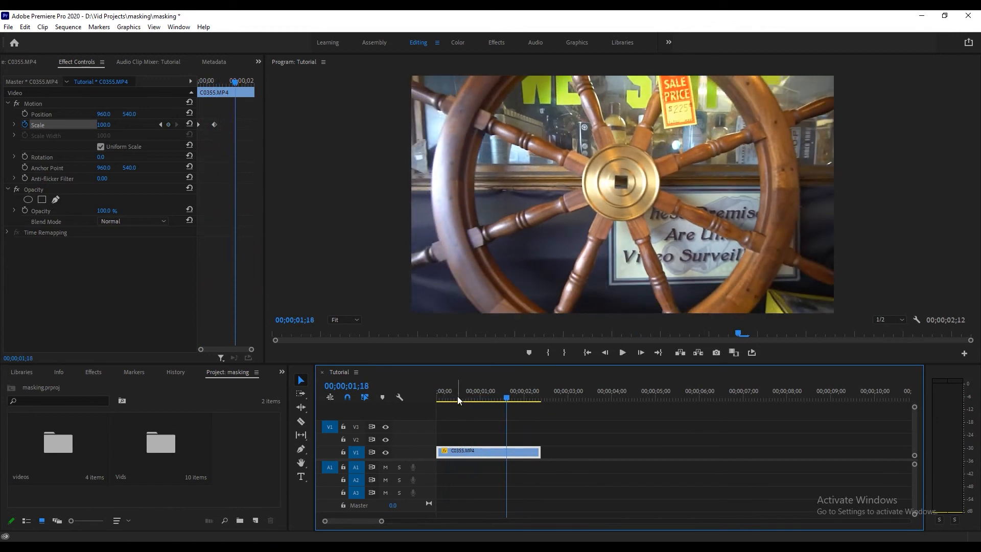
- Add a freehand opacity mask to C0355 at 00;00;00;00, enable Mask Path keyframing and rename the mask wheel mask
drag(458, 396, 427, 399)
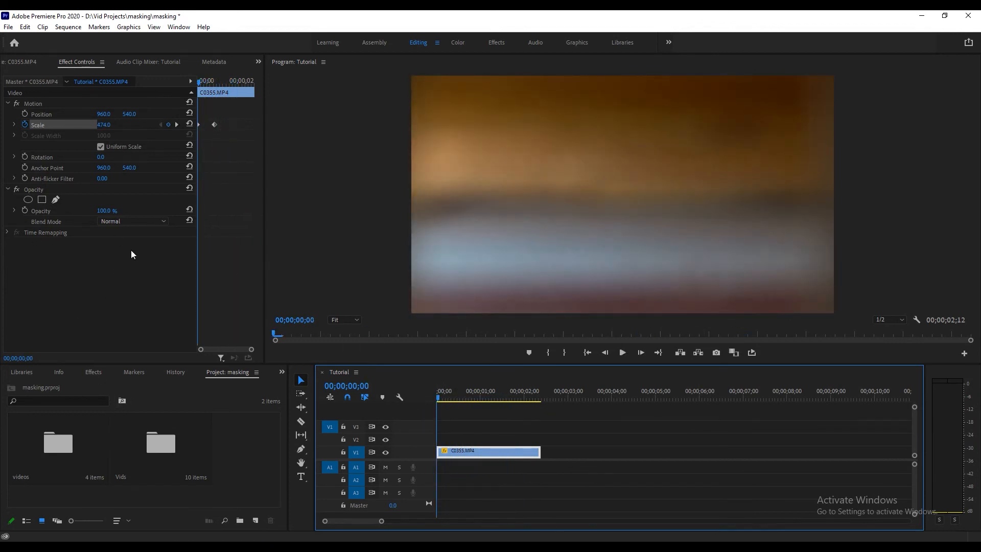
click(54, 197)
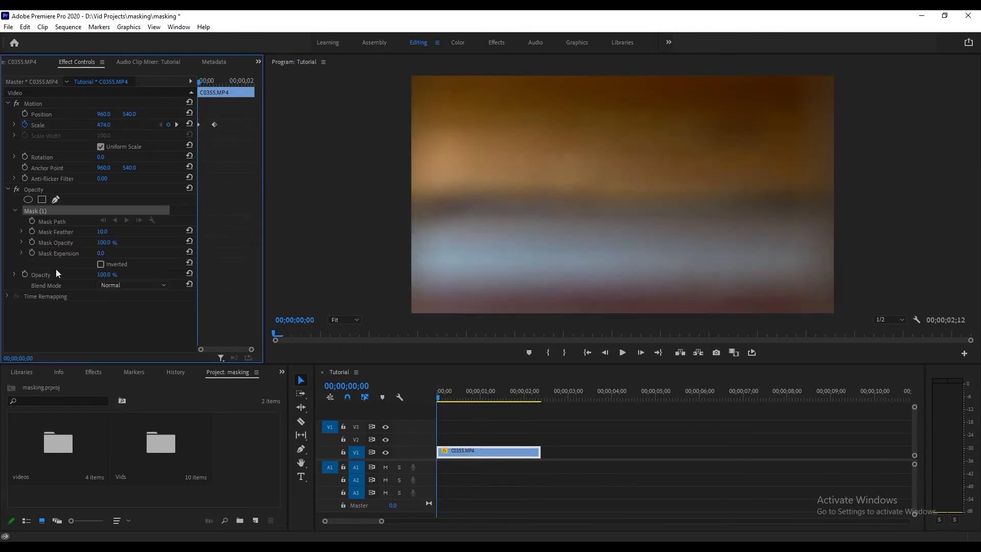
right_click(41, 210)
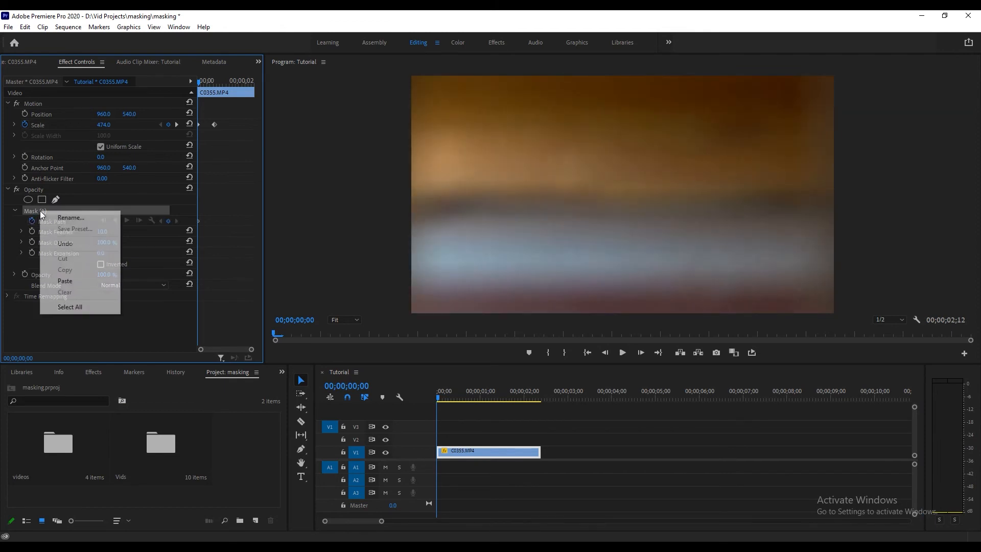
click(53, 221)
text(wheel mask)
key(Return)
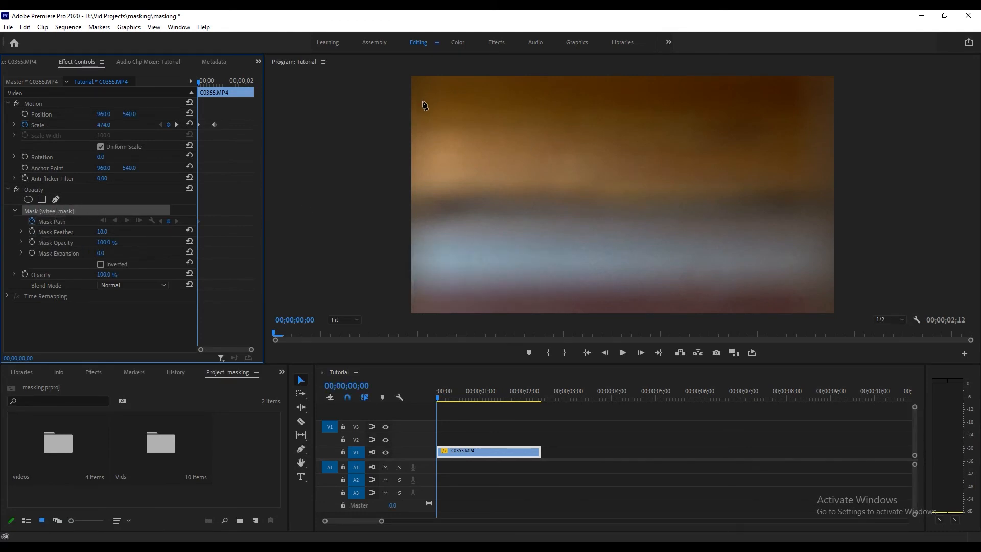
- Set the program preview zoom to 25% and draw a four-point closed mask just outside the whole C0355 frame
drag(361, 363, 366, 381)
click(353, 347)
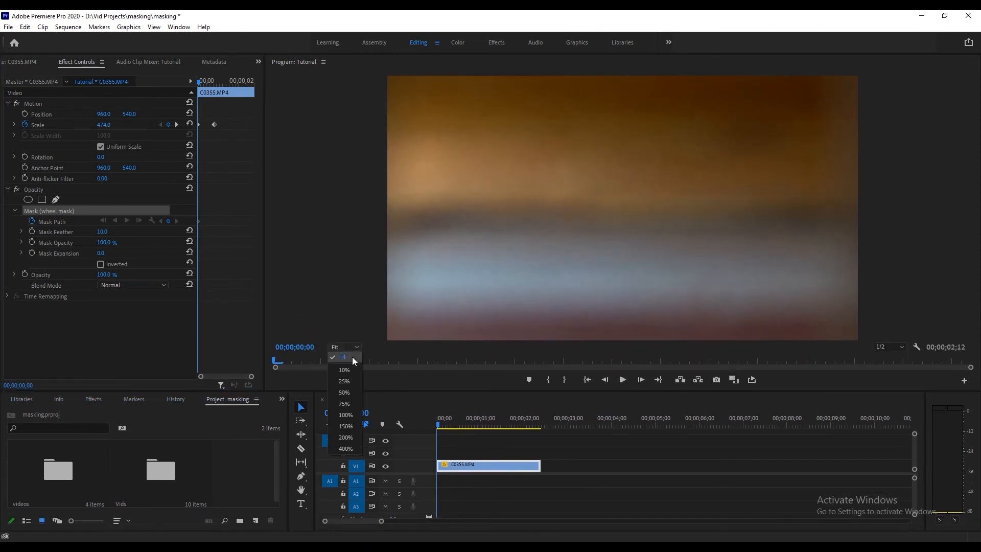
click(353, 380)
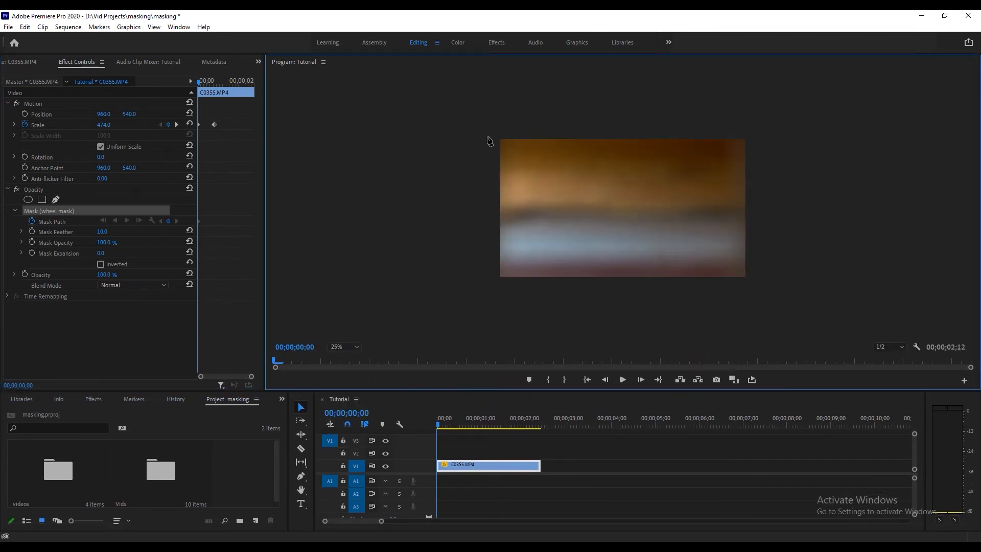
click(495, 280)
click(753, 282)
click(750, 130)
click(495, 136)
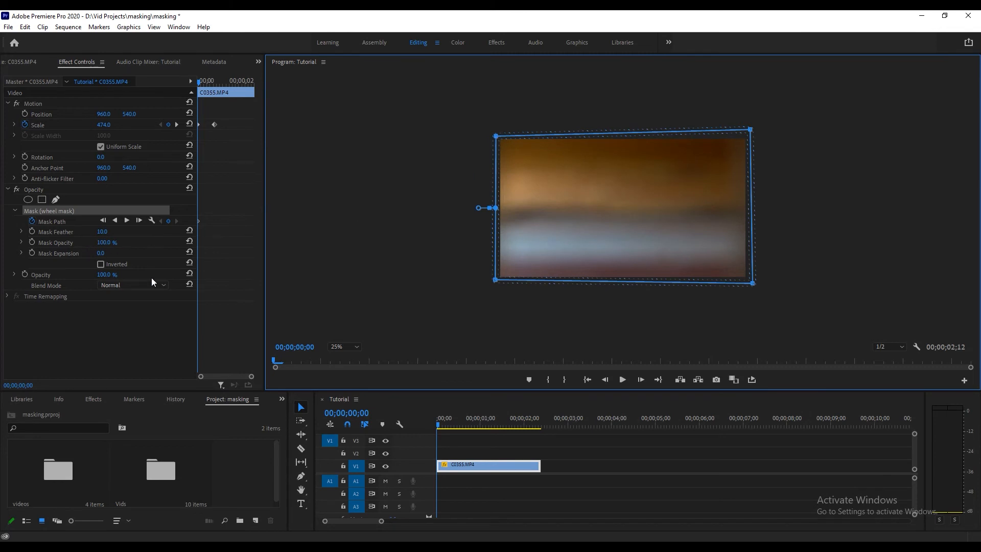
- Advance to 00;00;00;12 and turn on Inverted for the wheel mask
click(101, 264)
click(101, 264)
key(space)
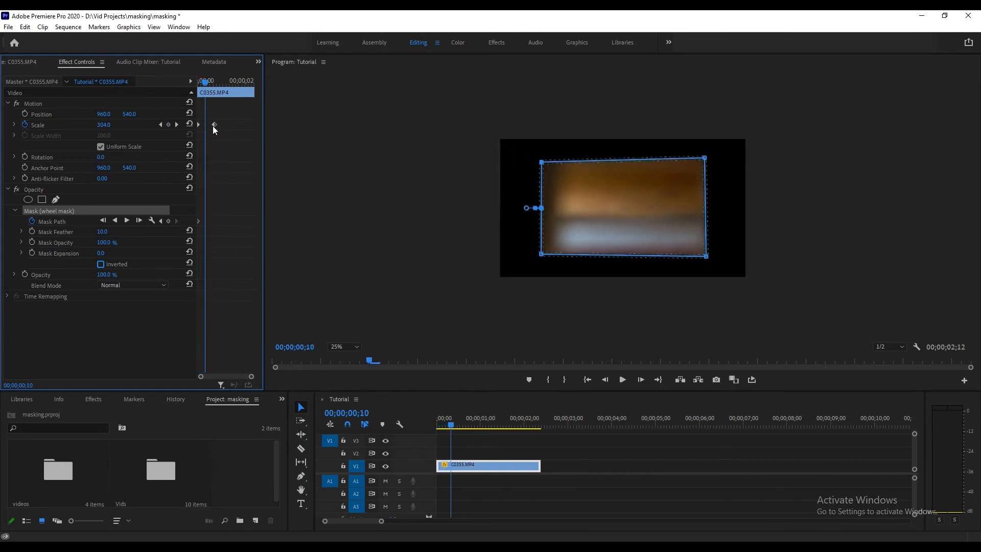
key(Right)
key(Right)
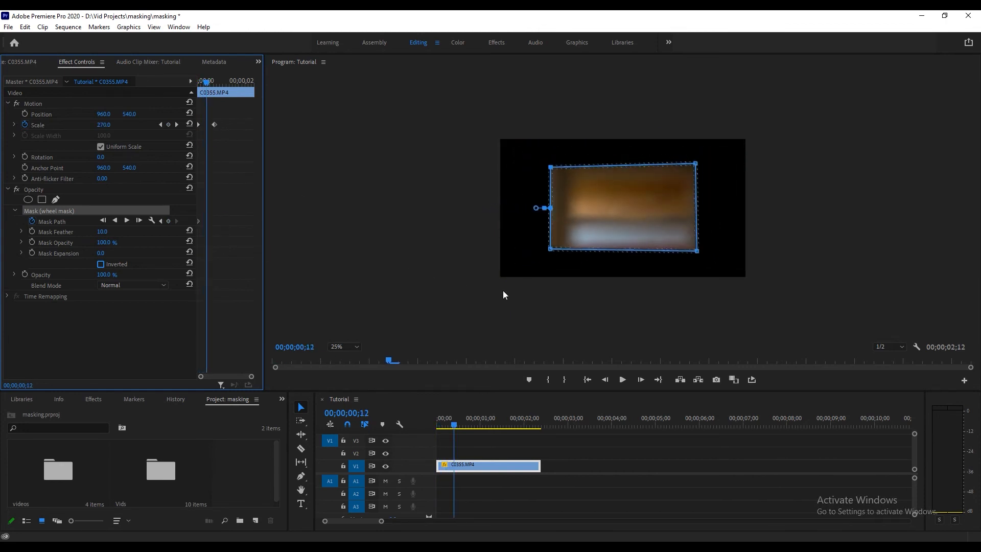
click(101, 264)
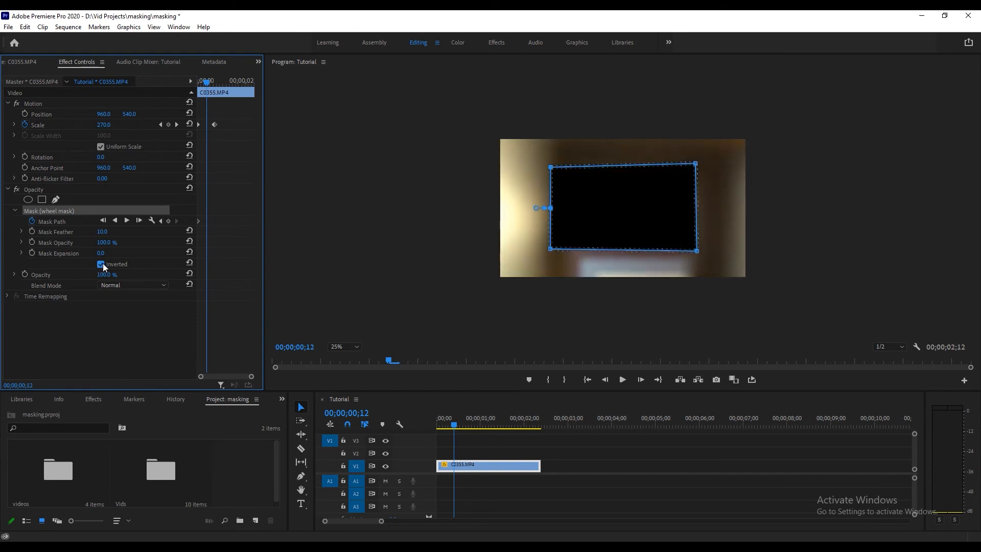
- Advance to 00;00;00;14 and reshape the wheel mask by moving its upper corners down and its lower corners to the frame's bottom edge
key(Right)
key(Right)
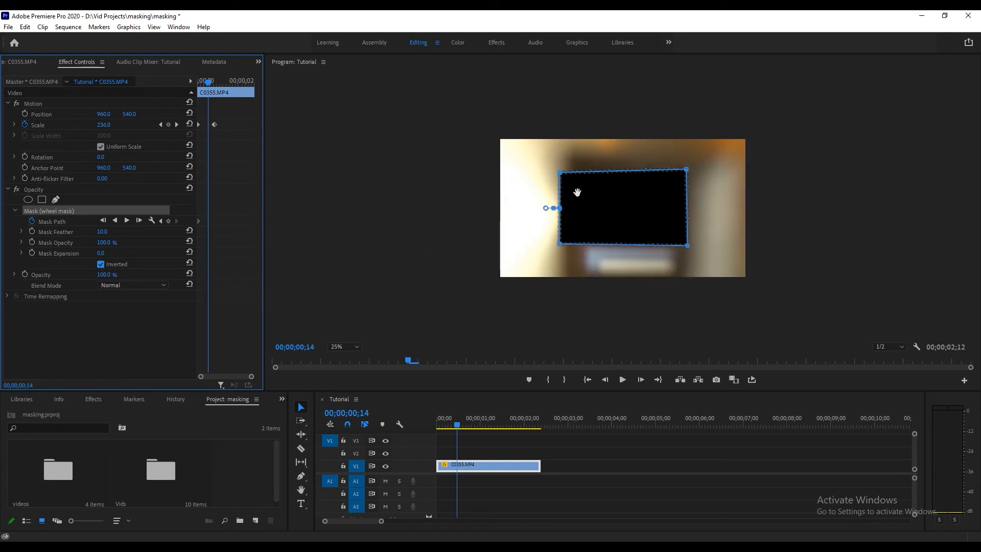
drag(559, 167, 580, 199)
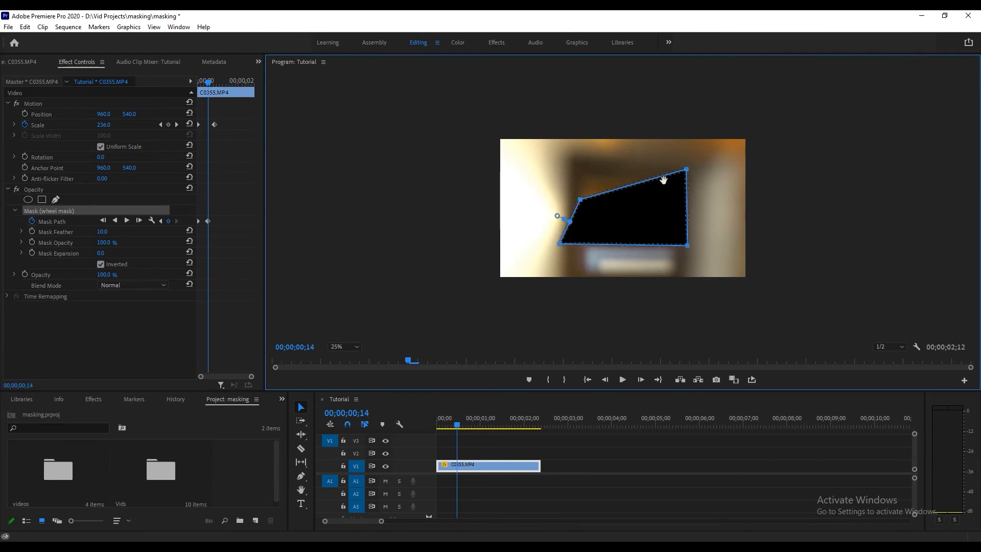
drag(686, 170, 683, 208)
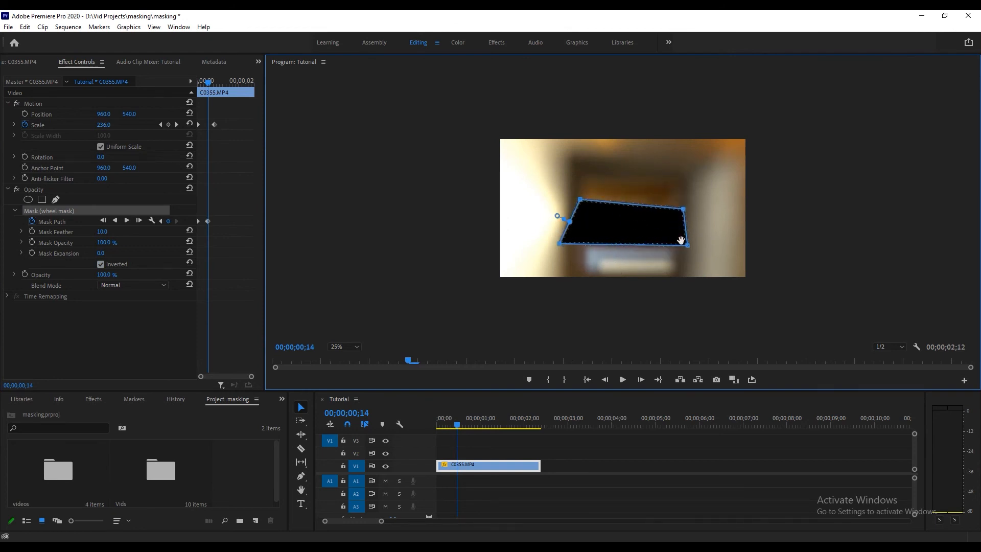
drag(691, 249, 682, 275)
drag(562, 249, 577, 276)
drag(676, 272, 678, 279)
- Go to 00;00;00;13, raise the wheel mask's two upper corners and shift its lower-right corner slightly outward
scroll(456, 297, up, 14)
scroll(458, 286, down, 17)
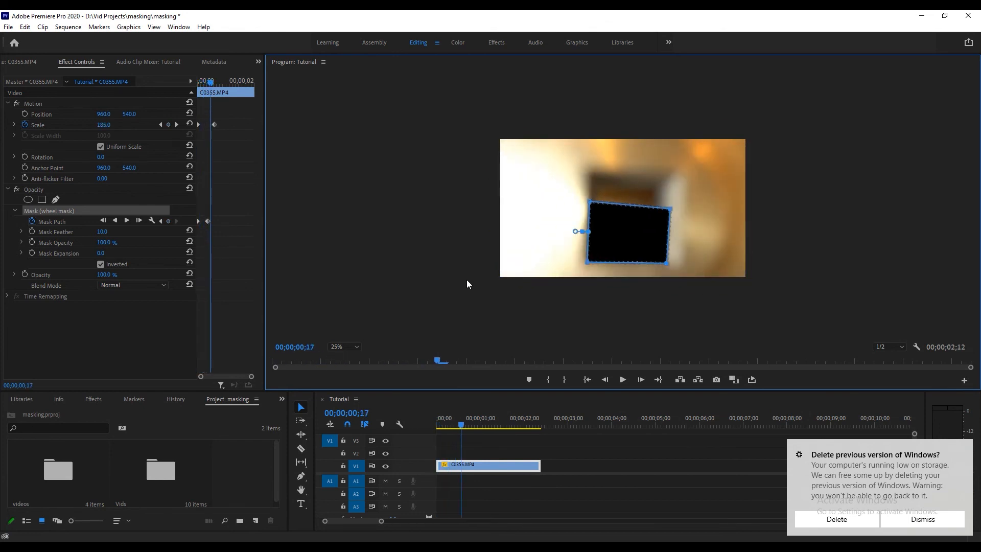
scroll(467, 280, down, 3)
scroll(415, 222, up, 15)
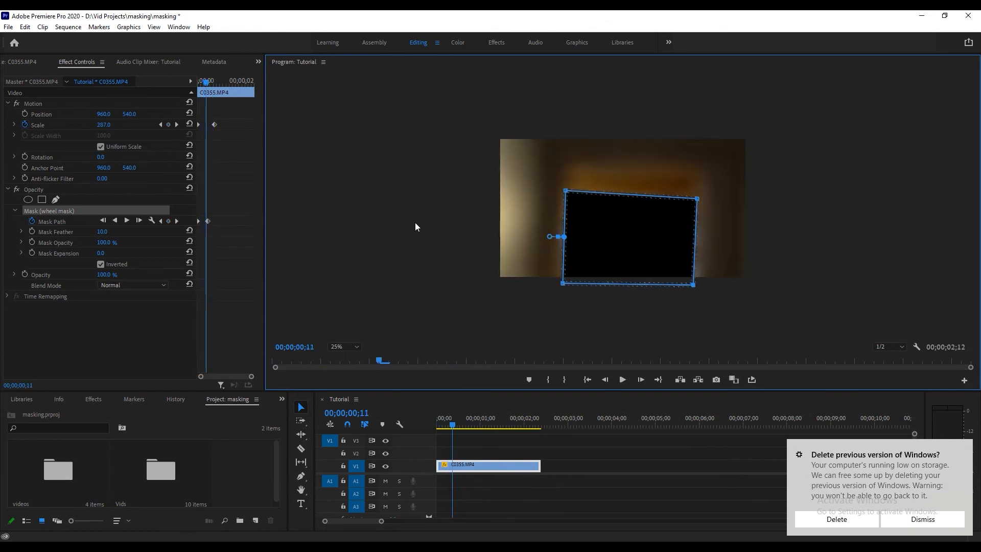
scroll(413, 220, down, 8)
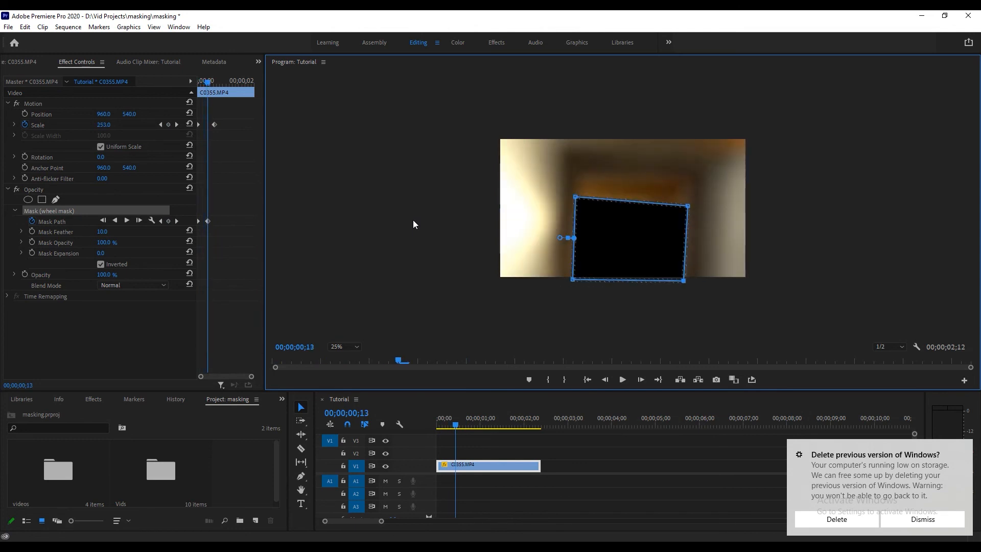
drag(580, 193, 574, 169)
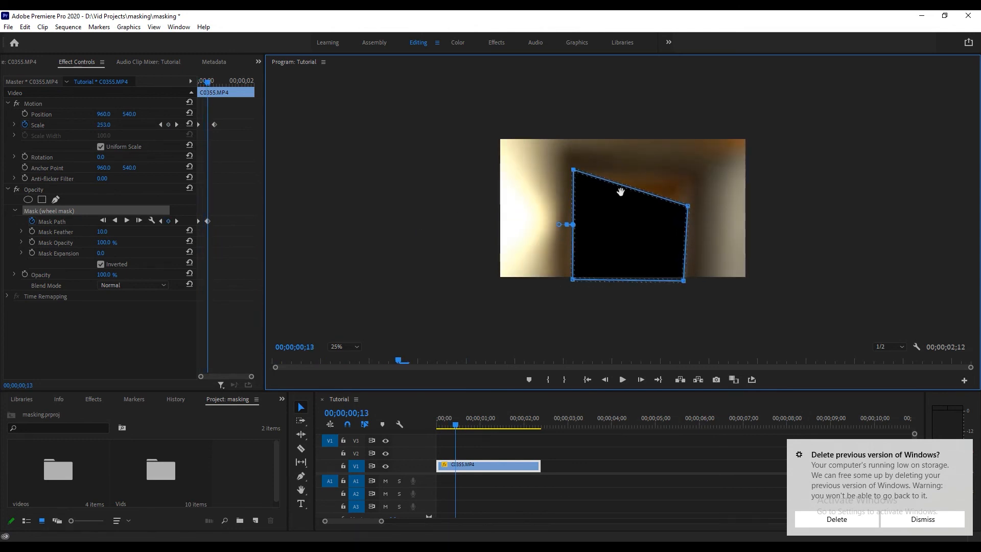
drag(689, 206, 694, 172)
drag(684, 282, 690, 281)
- Go to 00;00;00;14 and raise the wheel mask's upper corners to the top of the square opening
scroll(393, 223, down, 2)
scroll(393, 223, up, 4)
scroll(394, 223, down, 3)
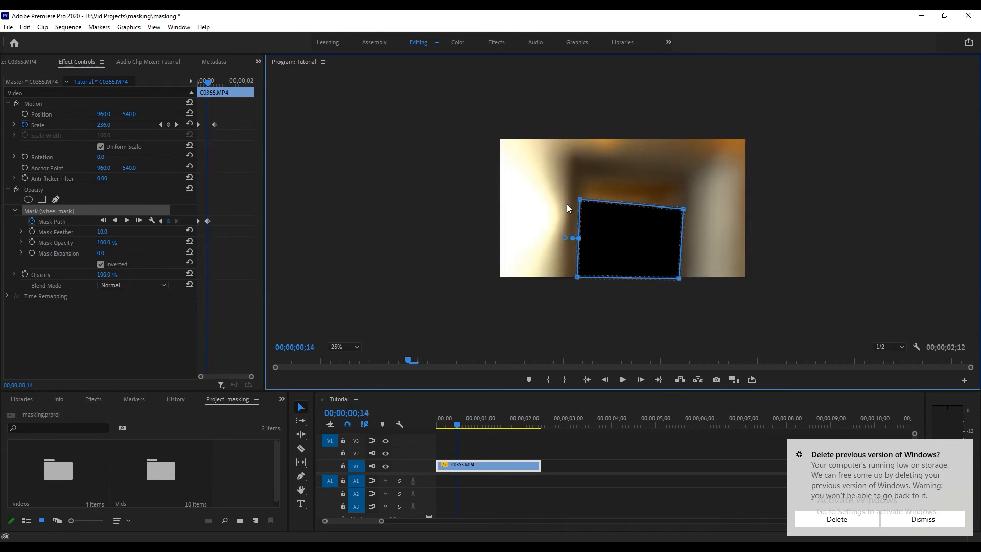
drag(580, 200, 578, 175)
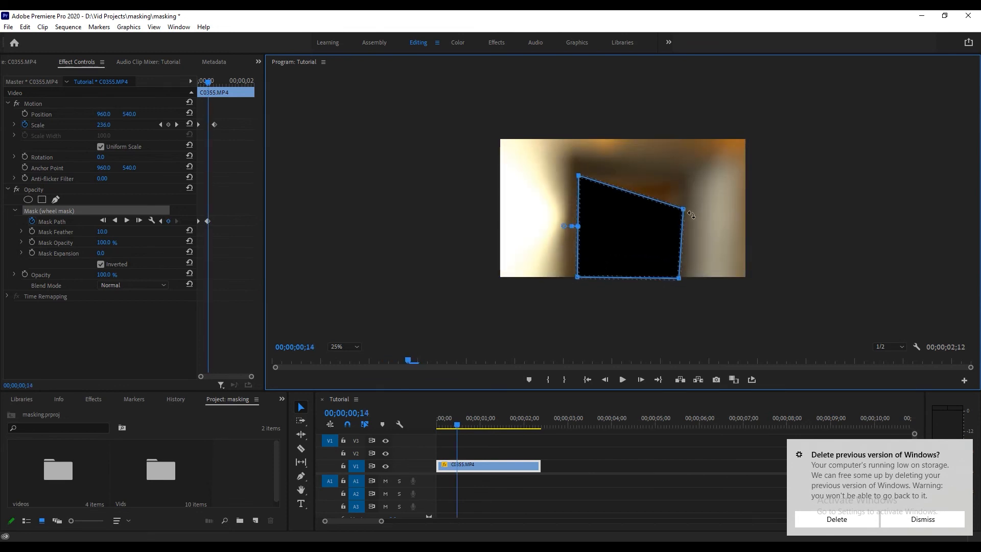
drag(683, 210, 678, 177)
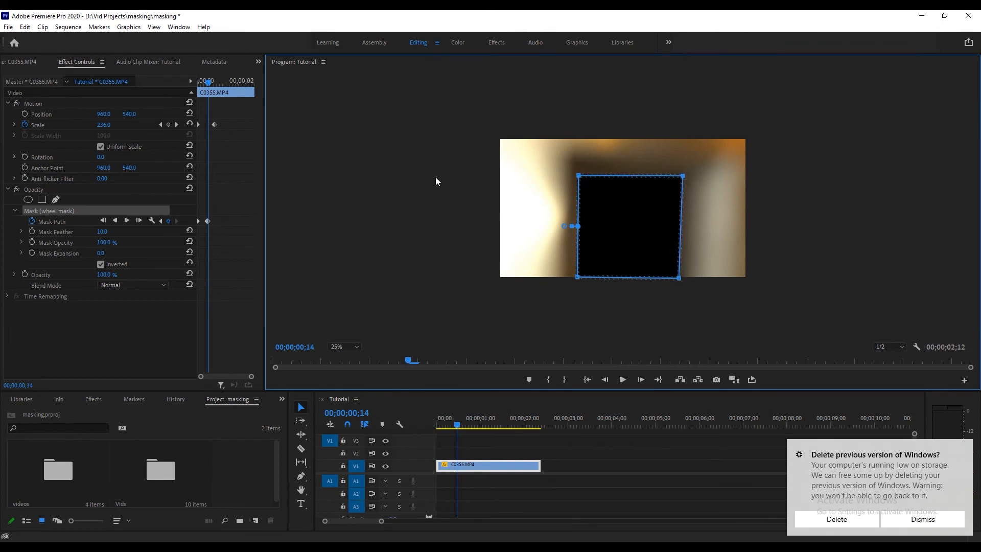
- Advance to 00;00;00;22 and tighten the wheel mask's corners around the square hole in the wheel hub
scroll(402, 214, down, 1)
scroll(403, 217, down, 7)
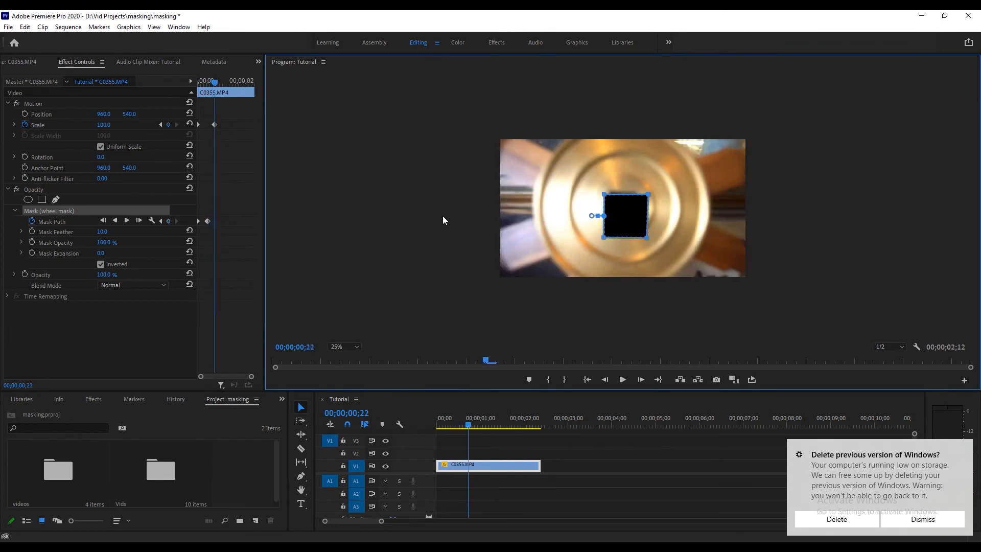
mouse_move(605, 195)
mouse_down()
mouse_move(620, 205)
mouse_move(612, 193)
mouse_up()
drag(603, 239, 635, 191)
scroll(495, 250, up, 12)
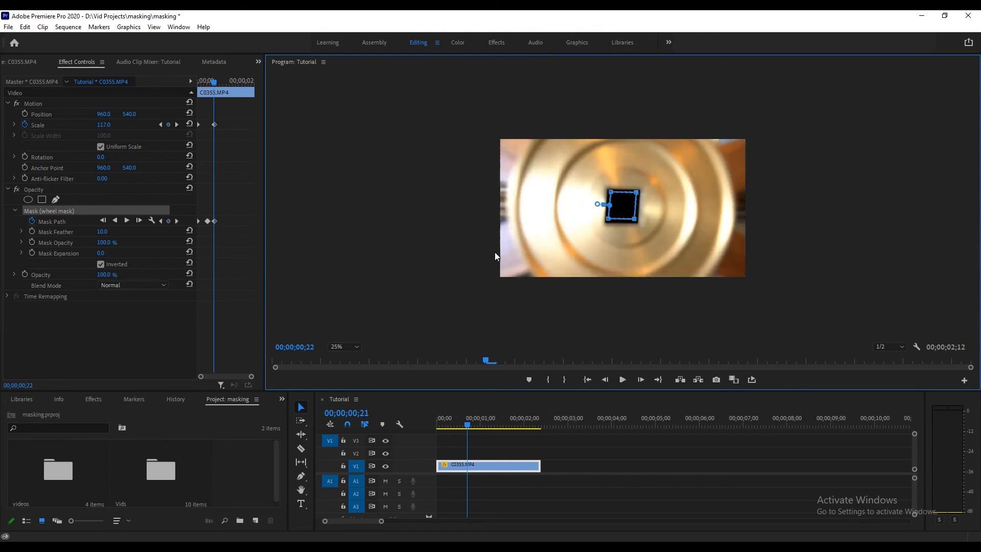
- Advance to 00;00;01;01, magnify the preview to 75%, and tighten all four wheel mask corners around the square hole in the hub
scroll(498, 251, down, 4)
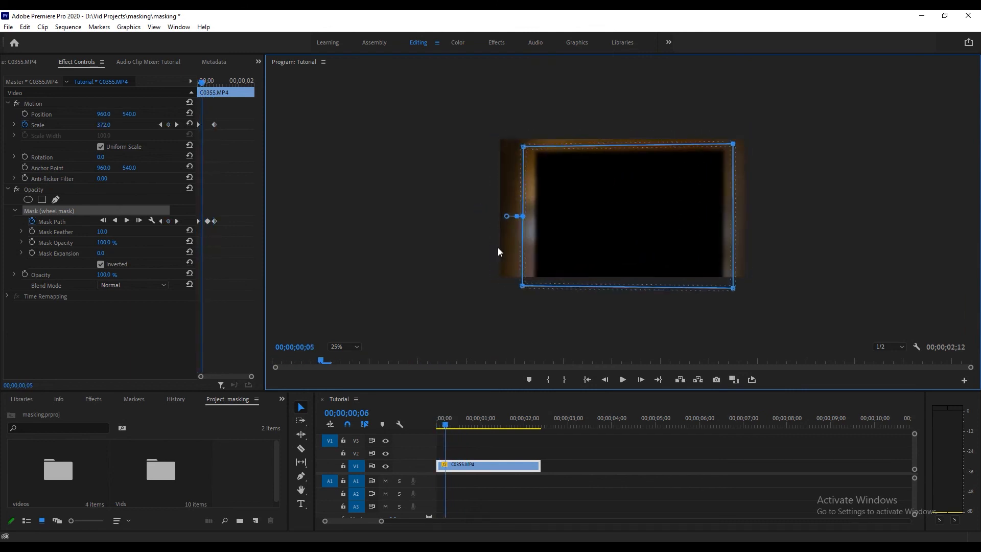
scroll(499, 251, down, 17)
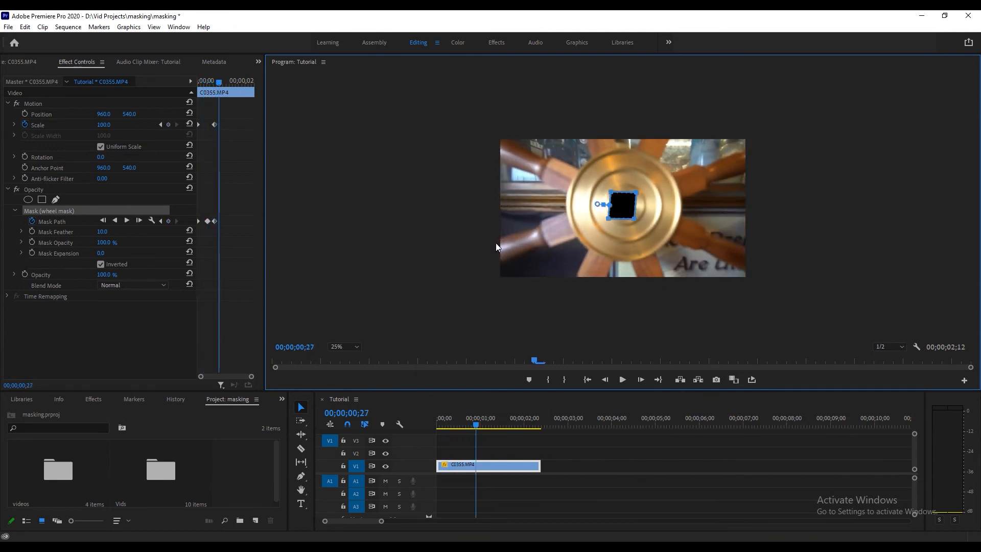
click(340, 346)
click(348, 402)
drag(585, 163, 606, 181)
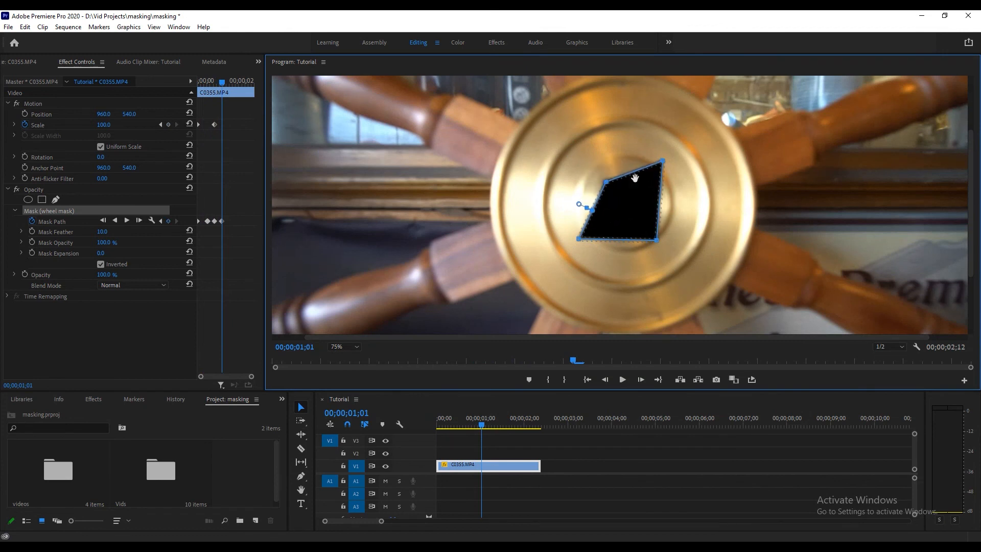
drag(663, 161, 646, 181)
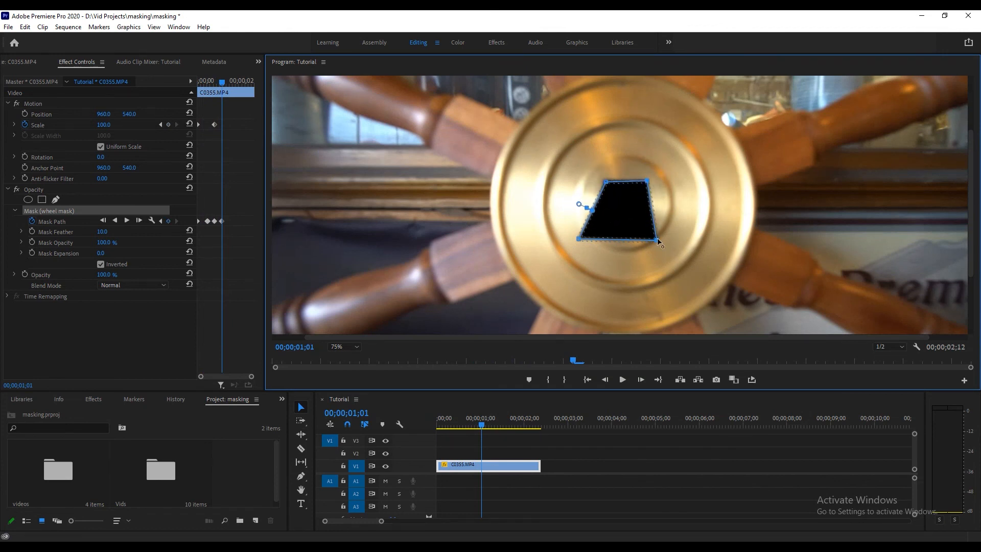
mouse_move(655, 239)
mouse_down()
mouse_move(623, 232)
mouse_move(642, 225)
mouse_up()
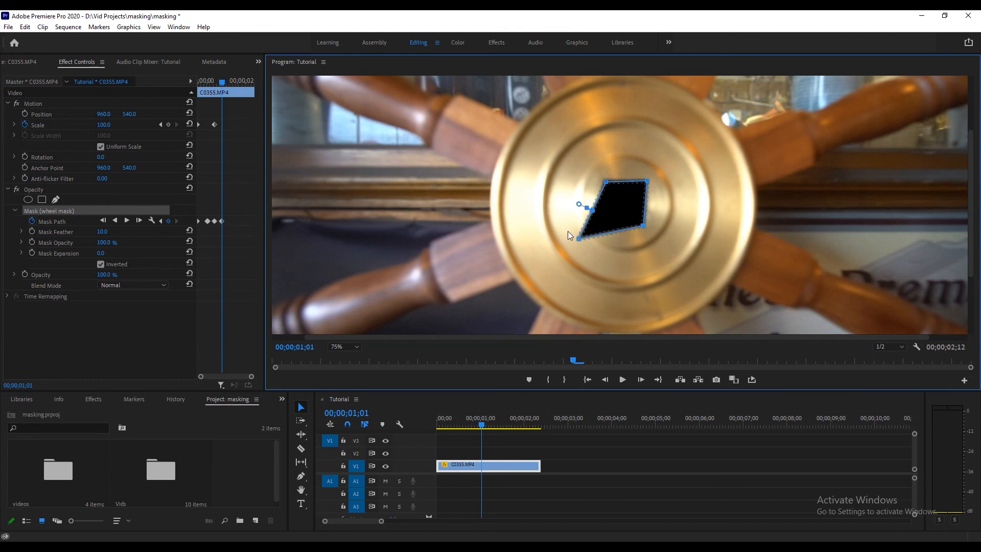
drag(577, 237, 602, 224)
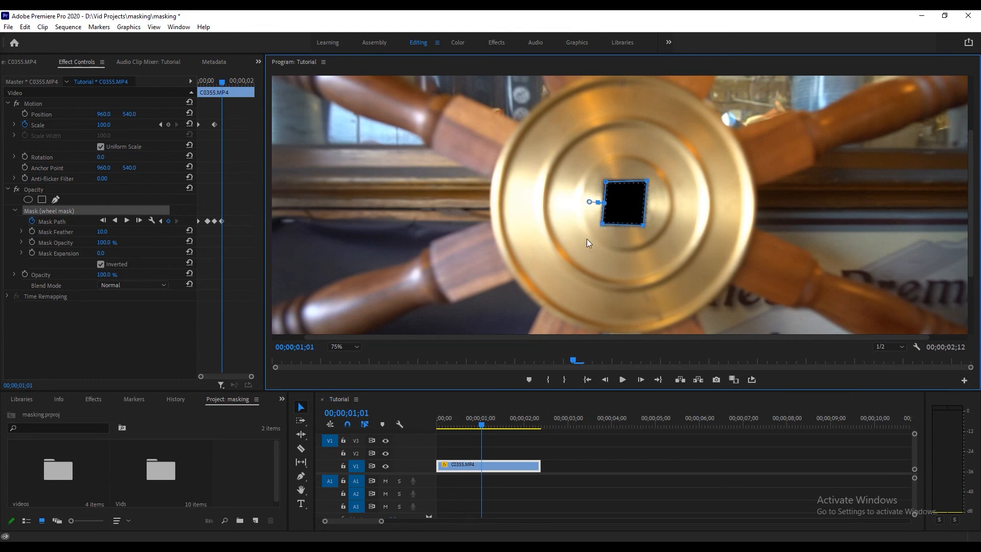
- Advance about seven frames past 00;00;01;01 and refit the wheel mask's corners to the shrinking square hole
scroll(555, 229, down, 7)
drag(602, 182, 640, 181)
drag(643, 225, 611, 210)
- Advance to 00;00;01;28 and reshape the wheel mask's corners to enclose the small square hole in the hub
key(Right)
key(Right)
key(Right)
key(Right)
key(Right)
key(Right)
key(Right)
key(Right)
key(Right)
key(Right)
key(Right)
key(Right)
key(Right)
key(Right)
key(Right)
key(Right)
key(Right)
key(Right)
key(Right)
key(Right)
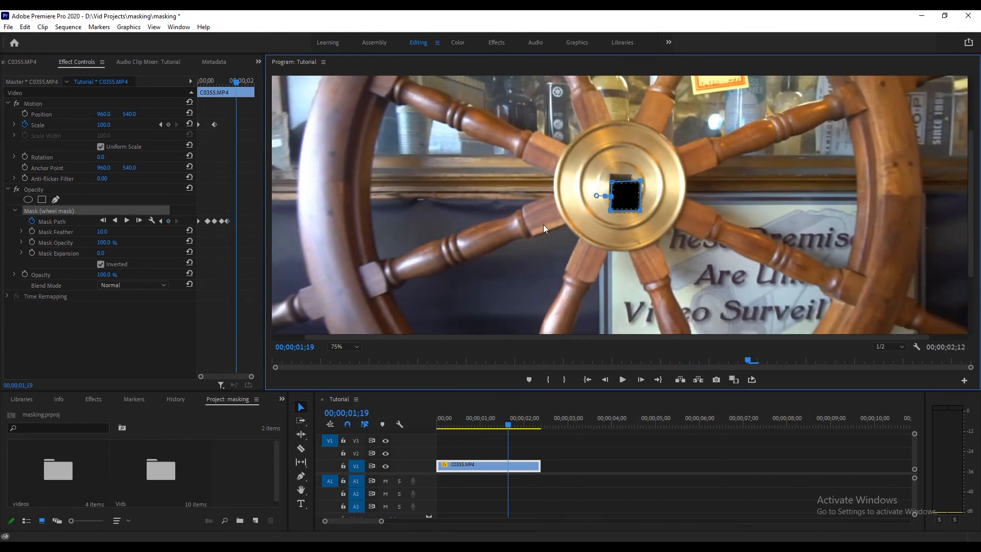
drag(613, 185, 623, 165)
drag(640, 211, 606, 205)
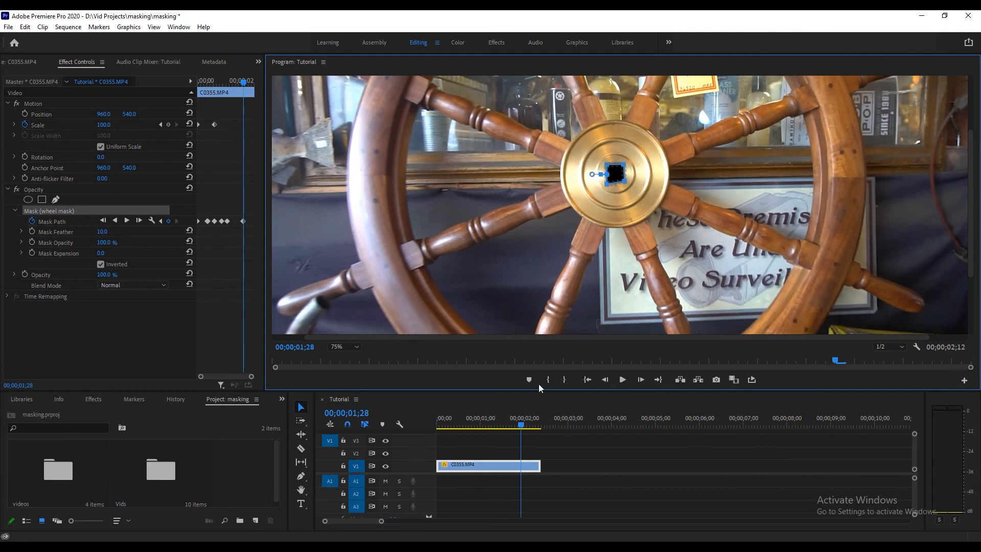
- Trim the end of C0355 to 00;00;01;28 and play back the mask animation from the sequence start with the preview set to Fit
drag(539, 465, 520, 465)
drag(481, 431, 423, 427)
click(344, 347)
click(343, 351)
key(space)
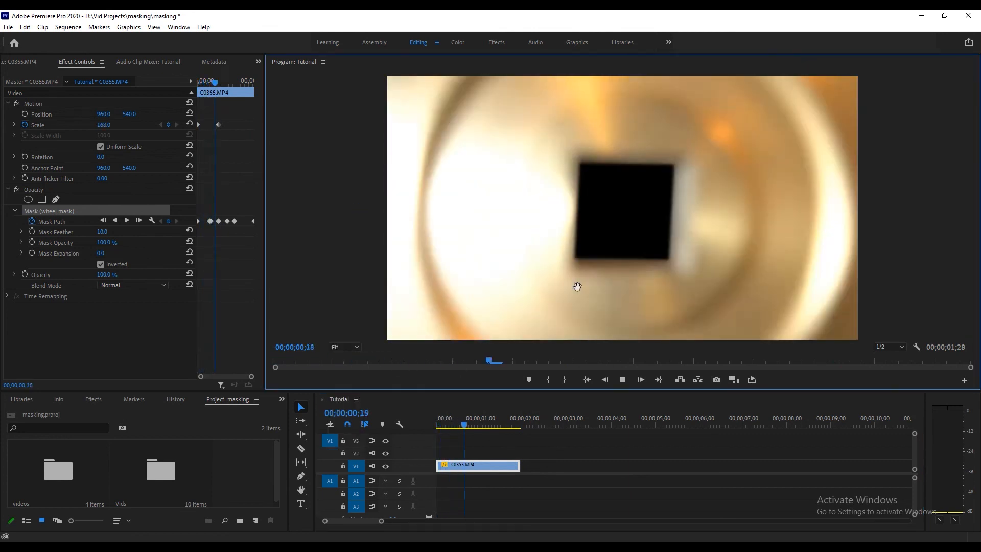
key(space)
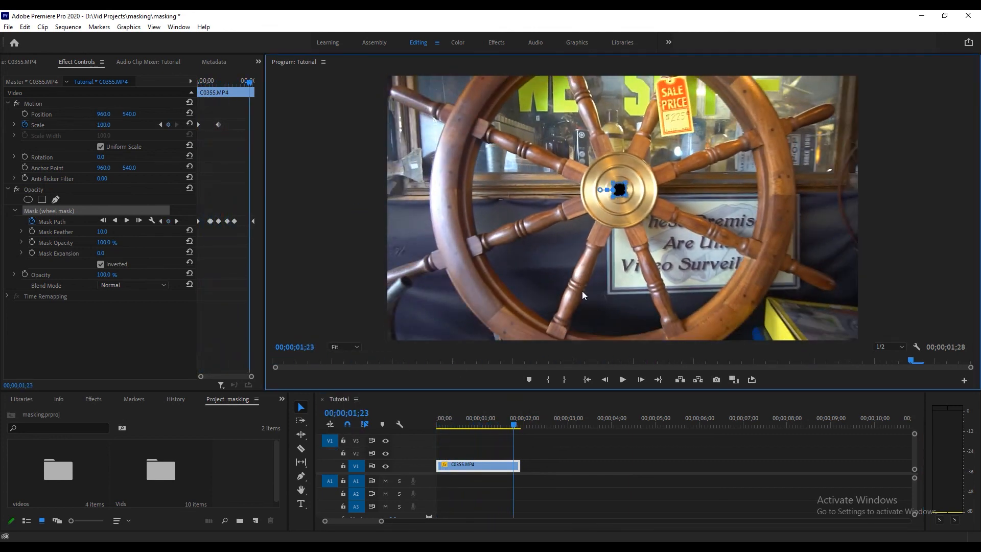
drag(455, 425, 429, 441)
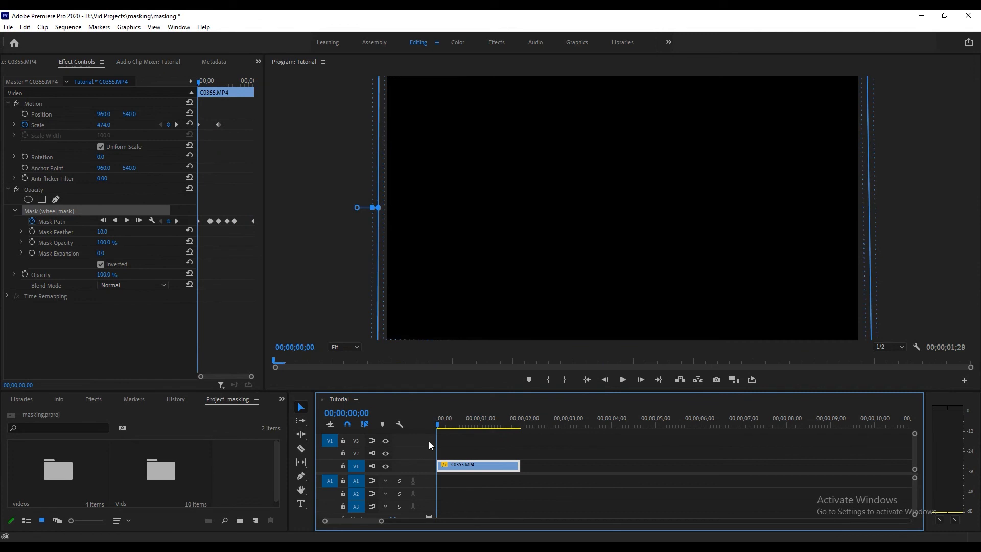
- Switch to the Assembly workspace, place DJI_0507 from the videos bin on V1 beneath C0355 at the sequence start, and preview the transition
click(379, 44)
double_click(45, 184)
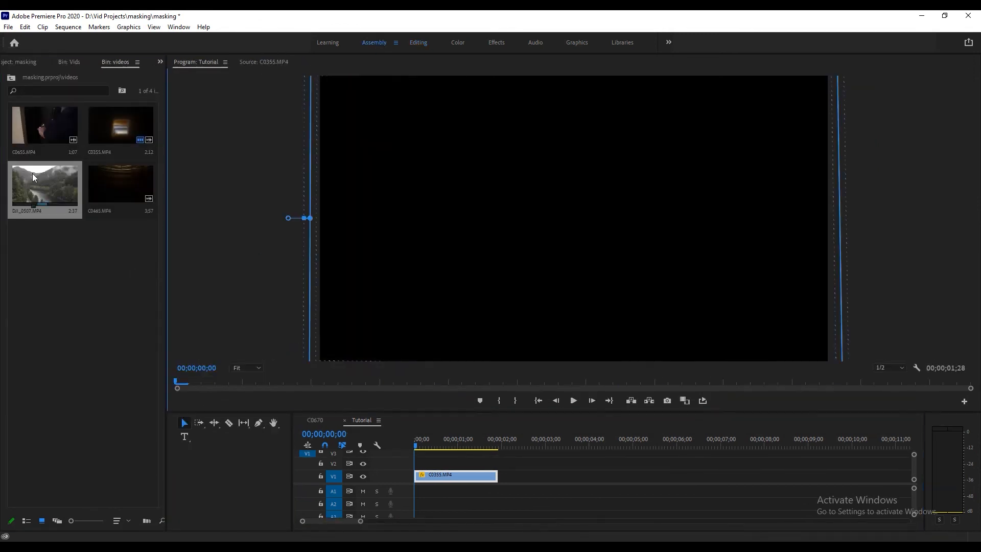
drag(533, 423, 425, 477)
click(417, 443)
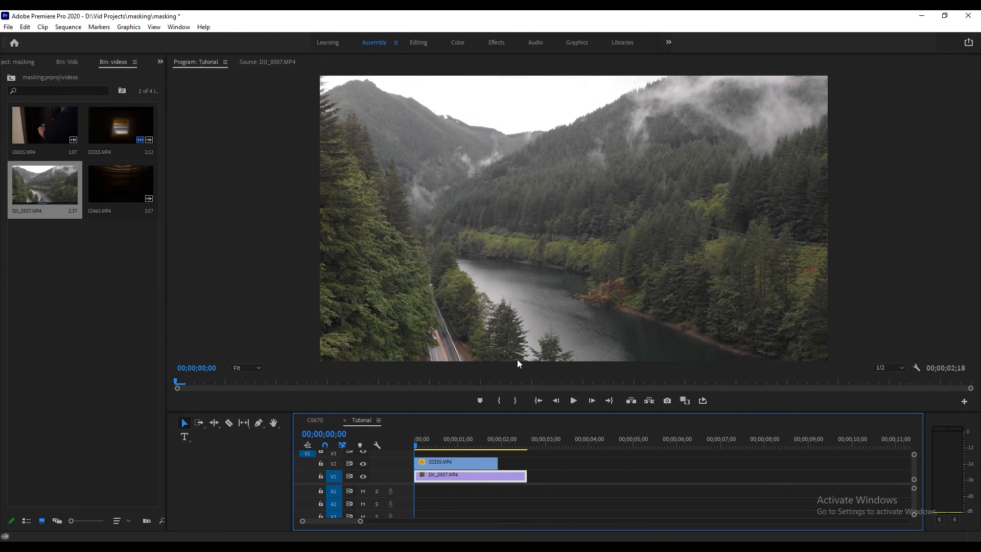
key(space)
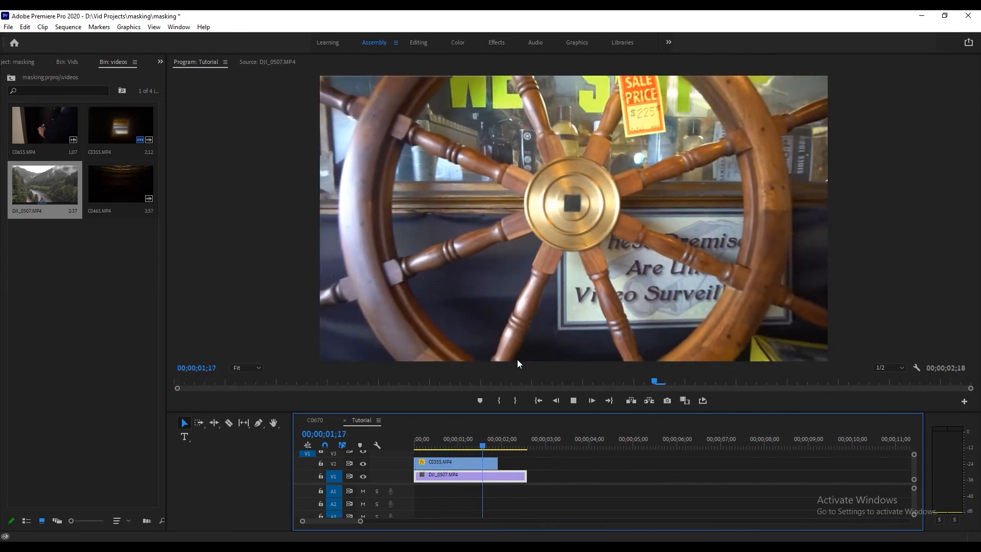
key(space)
key(space)
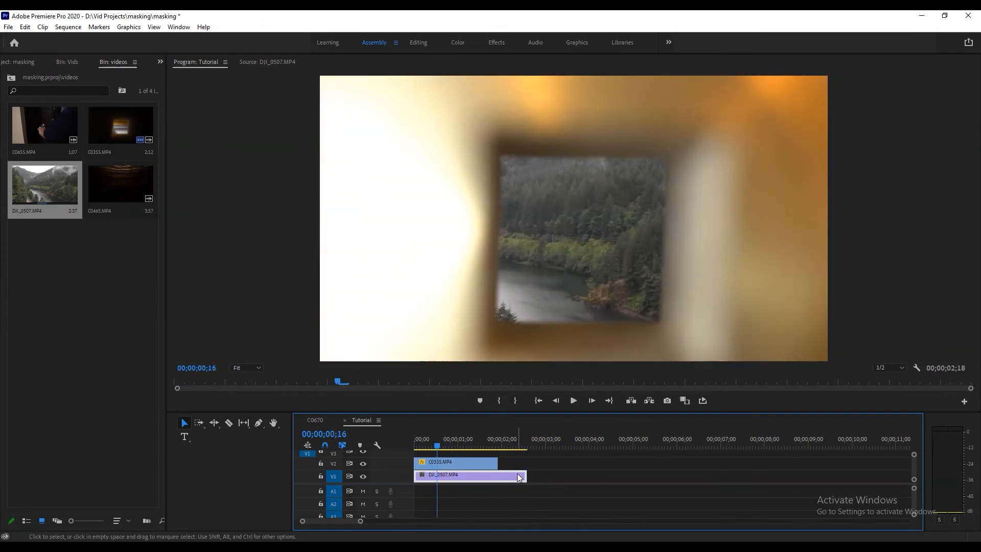
- Trim the end of DJI_0507 to match the end of C0355 and replay the transition from the sequence start
drag(516, 475, 493, 475)
drag(427, 444, 379, 444)
key(space)
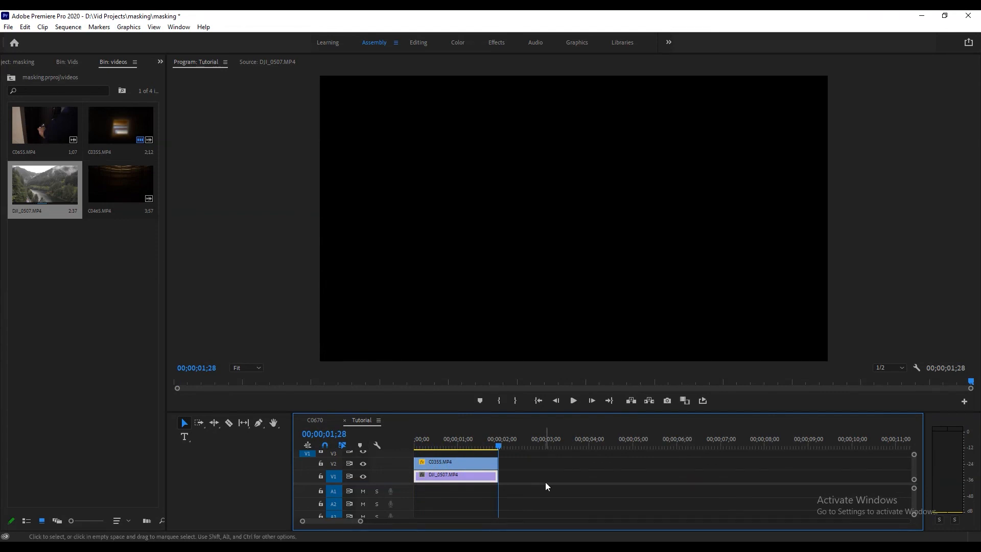
key(space)
click(413, 443)
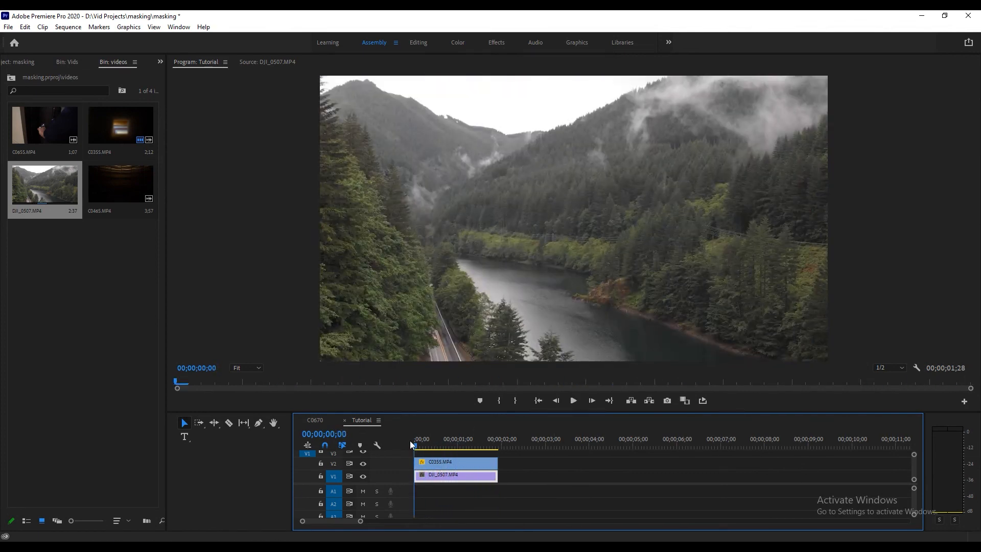